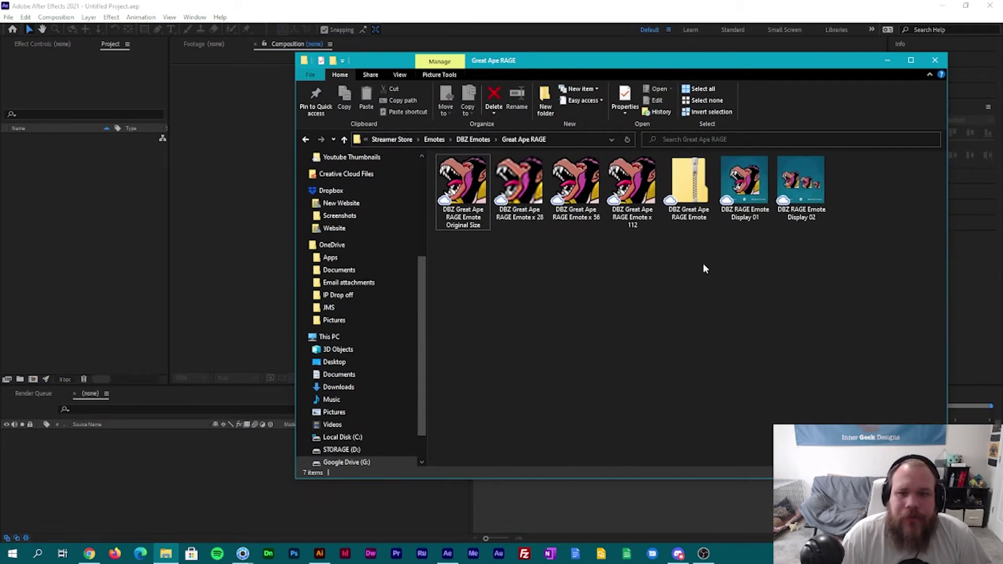
Import the DBZ Great Ape RAGE Emote Original Size image, create a composition from it, and preview its playback.
left_click(470, 176)
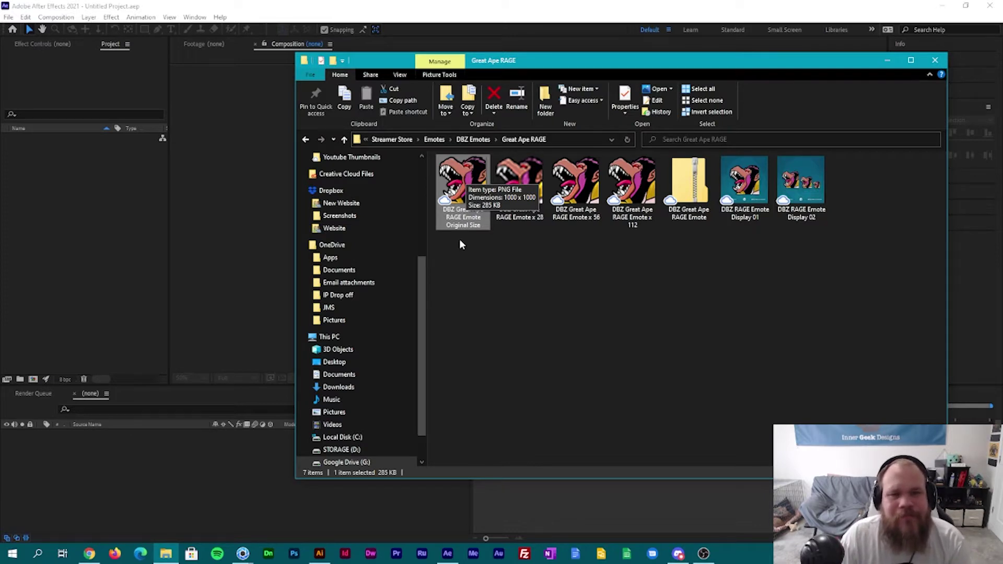
left_click_drag(468, 186, 98, 320)
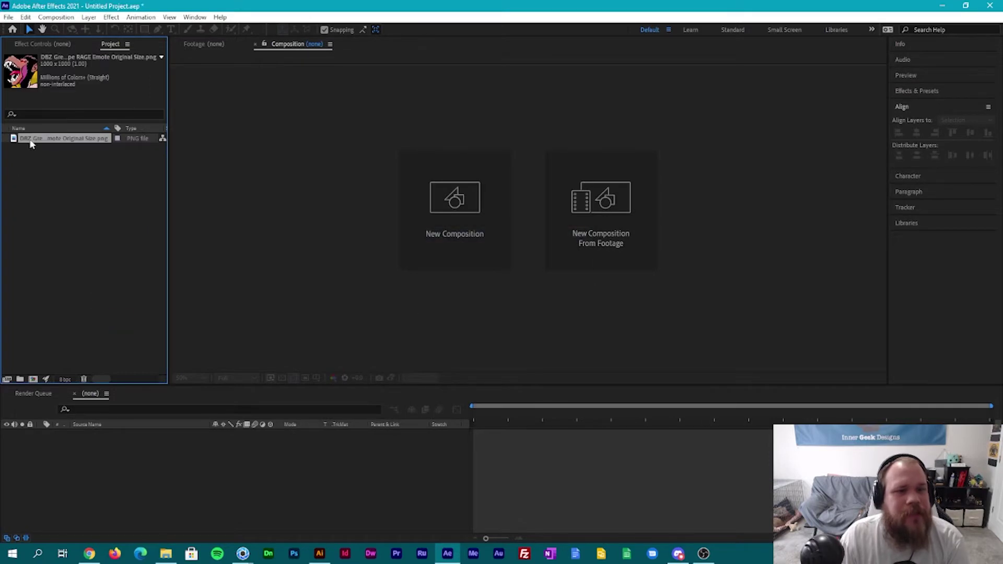
right_click(58, 141)
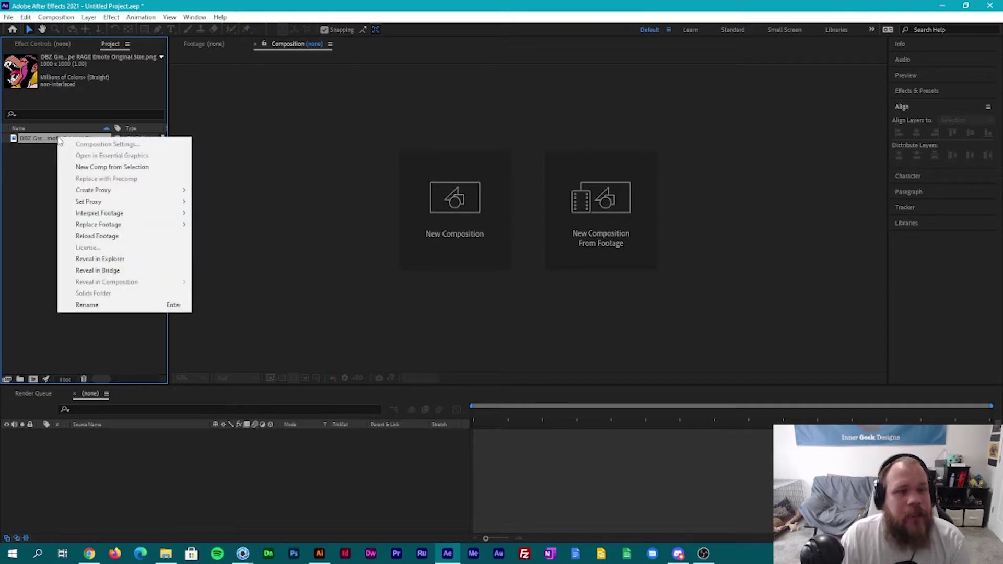
left_click(104, 167)
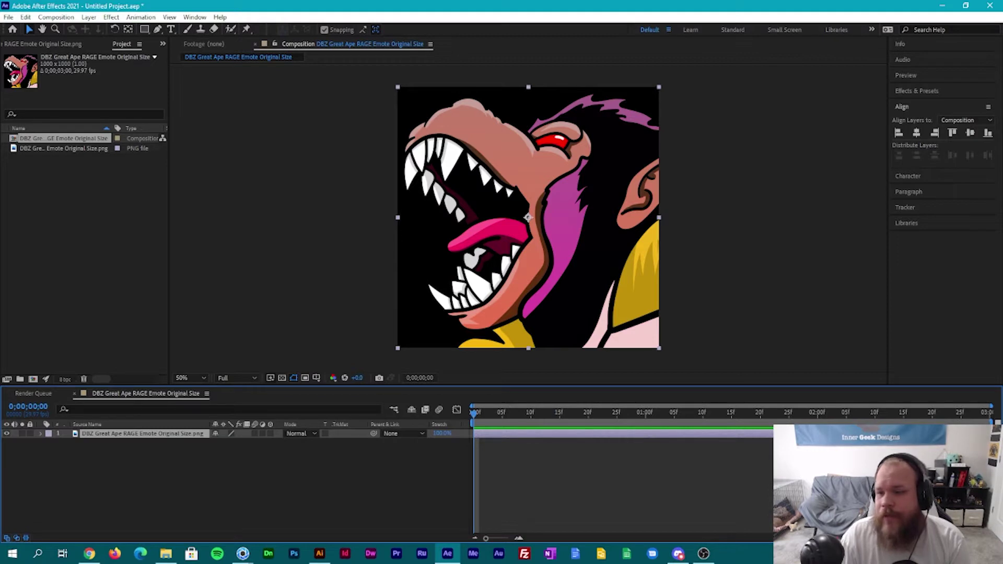
key("space")
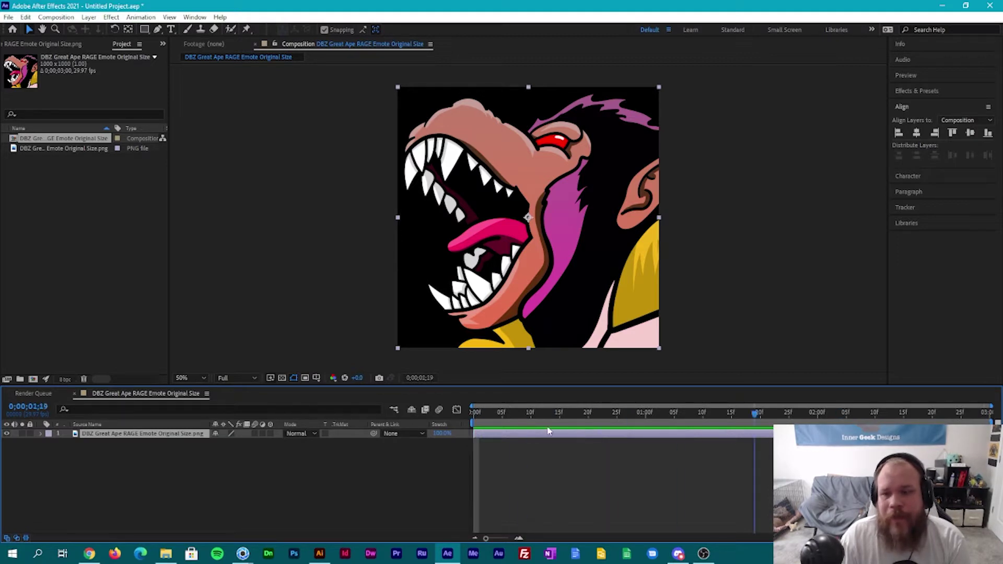
key("space")
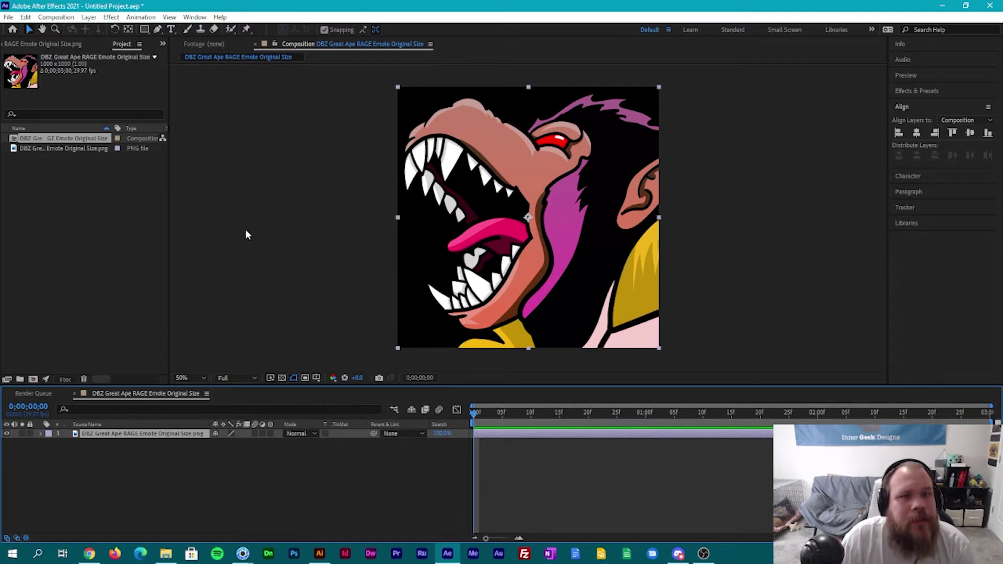
Place puppet pins with the Puppet Position Pin tool on the ape's upper snout, lower jaw, tongue tip and eye.
left_click(247, 29)
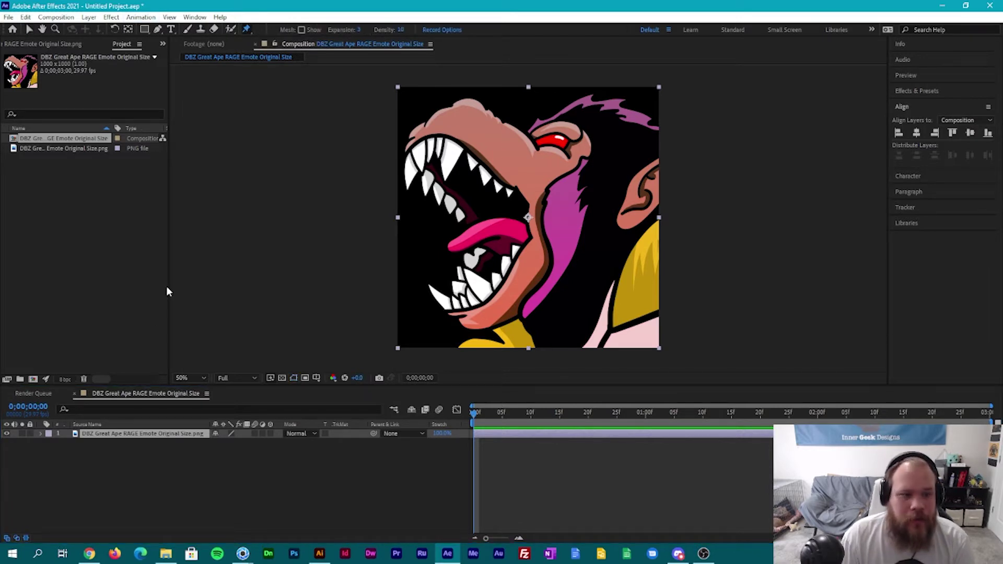
left_click(41, 434)
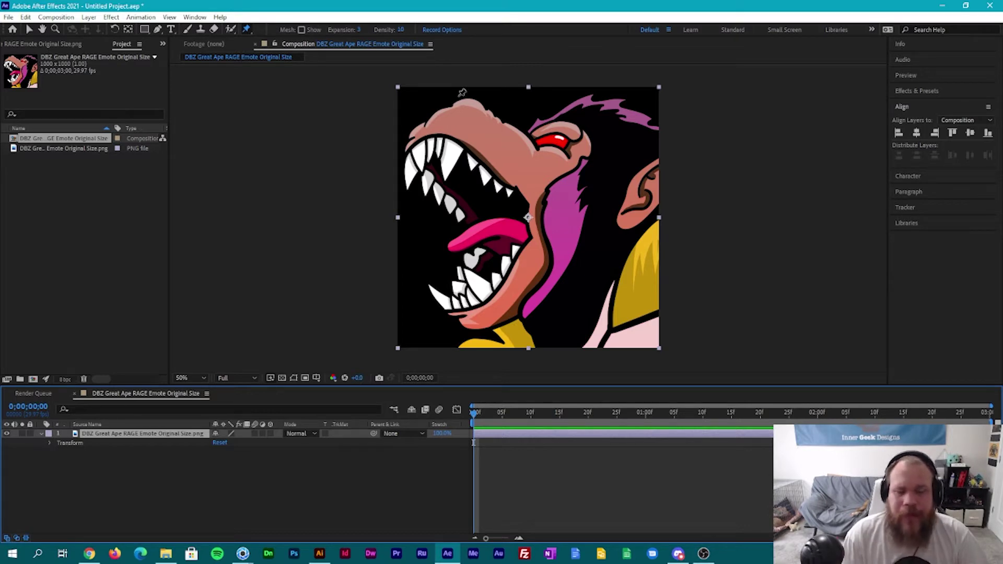
left_click(463, 124)
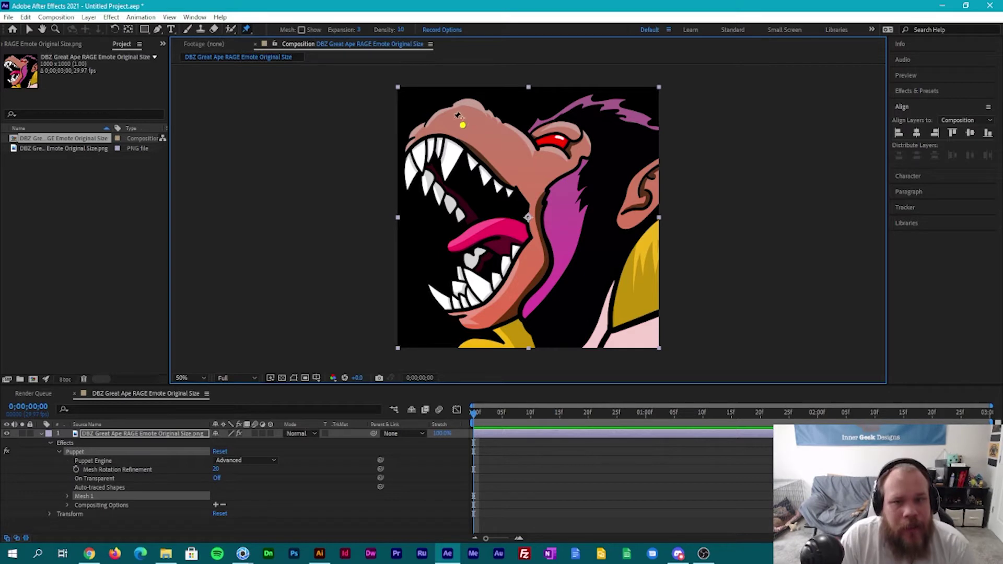
left_click(474, 322)
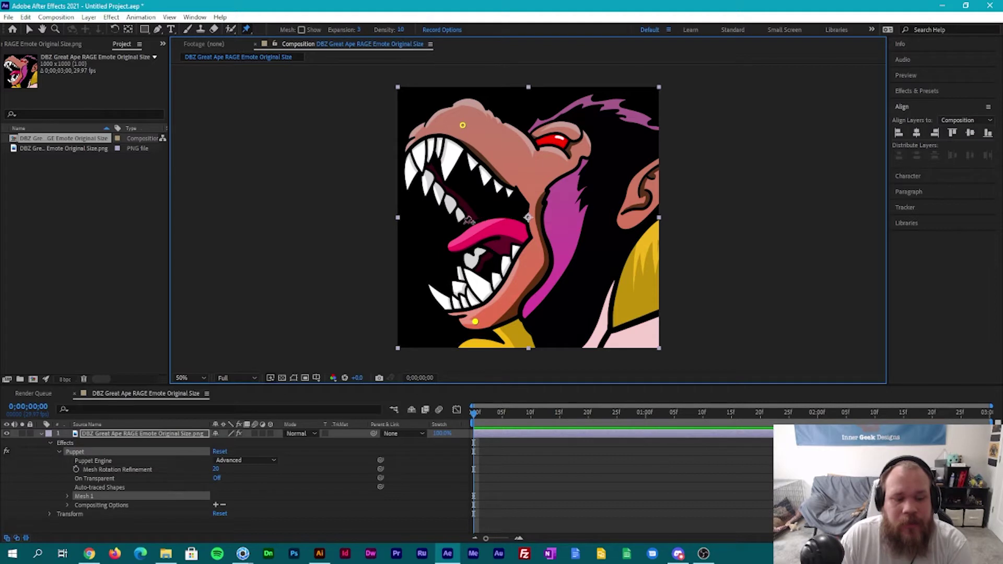
left_click(457, 245)
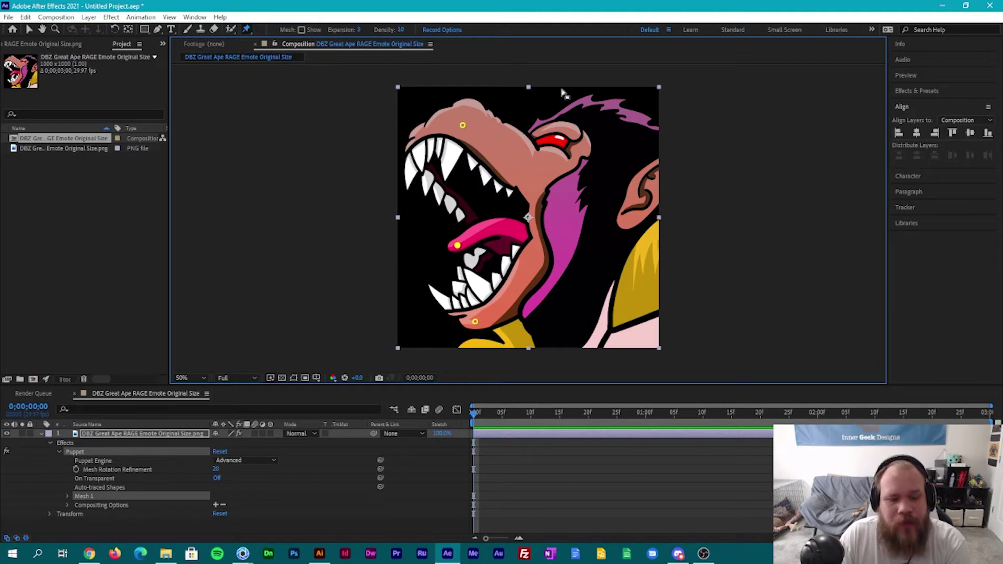
left_click(555, 137)
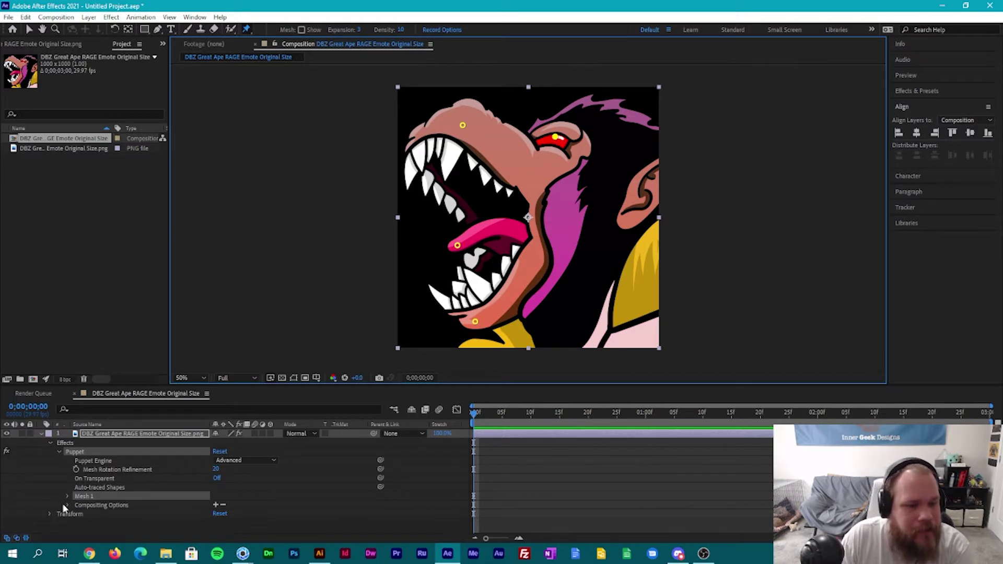
Expand the layer's Puppet effect down to the Deform group of Mesh 1 to list all puppet pins.
left_click(58, 452)
left_click(50, 443)
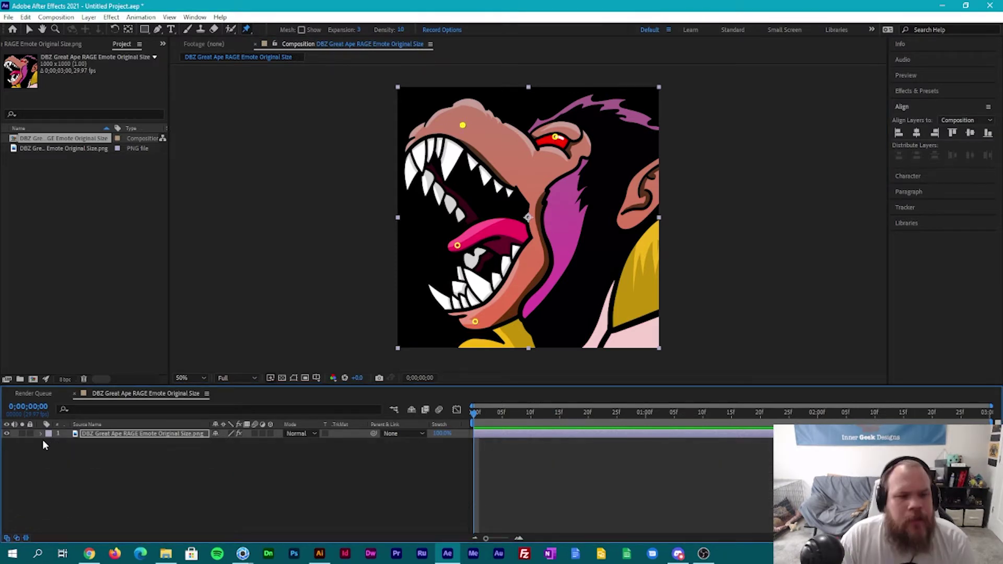
left_click(41, 434)
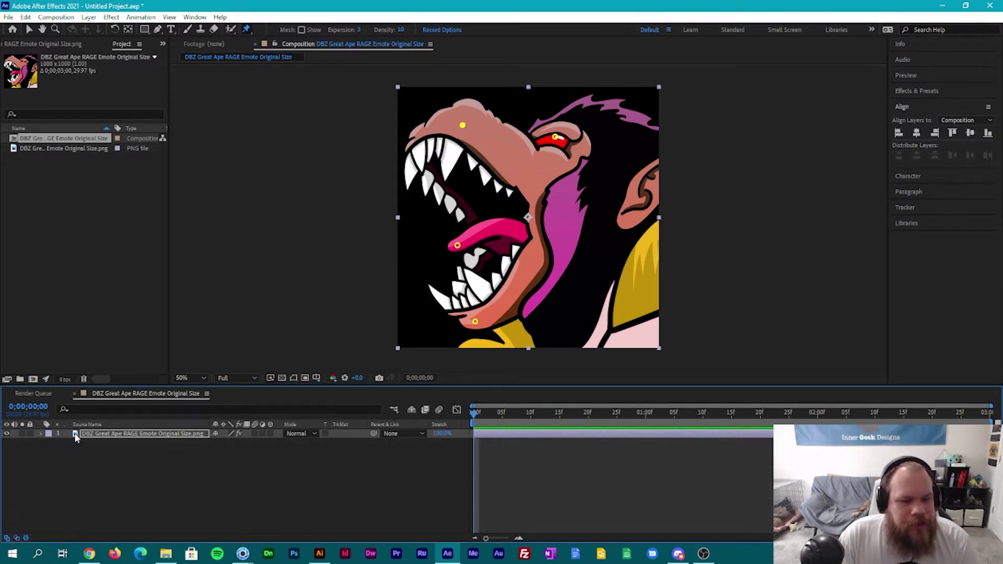
left_click(40, 434)
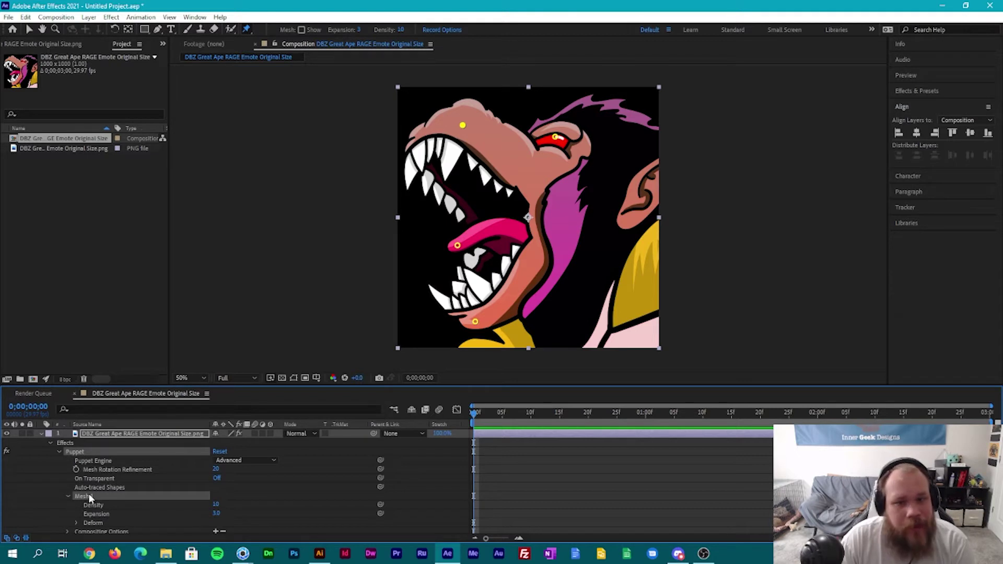
scroll(90, 497, "down", 1)
left_click(76, 511)
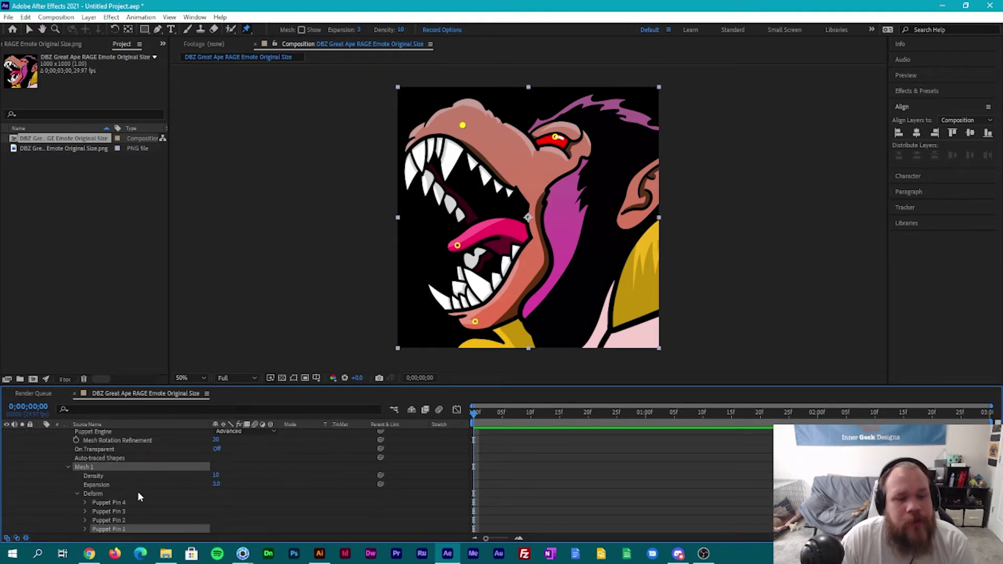
scroll(138, 491, "down", 2)
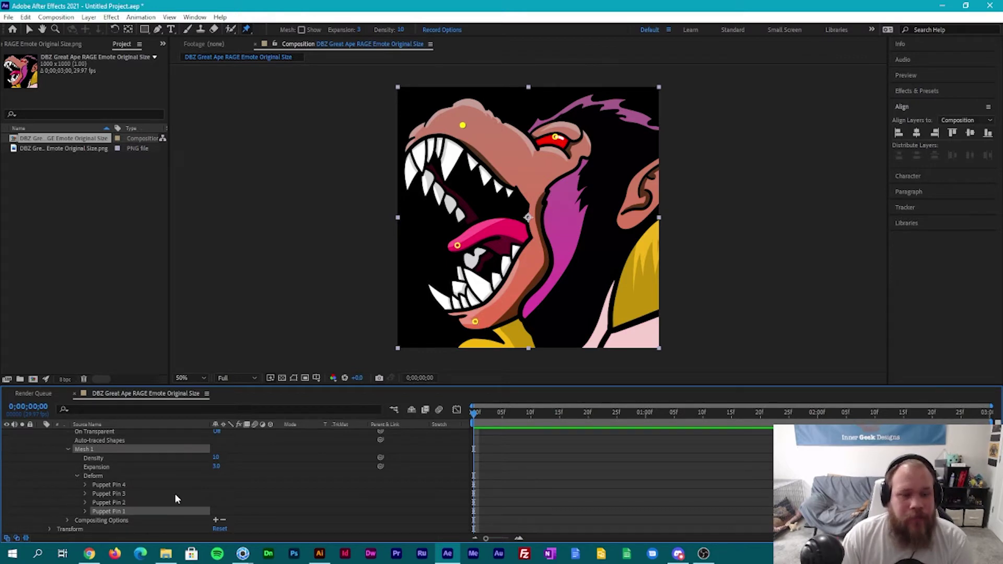
Select the eye, tongue, jaw and snout pins in turn to match each with its entry in the layer properties.
left_click(556, 138)
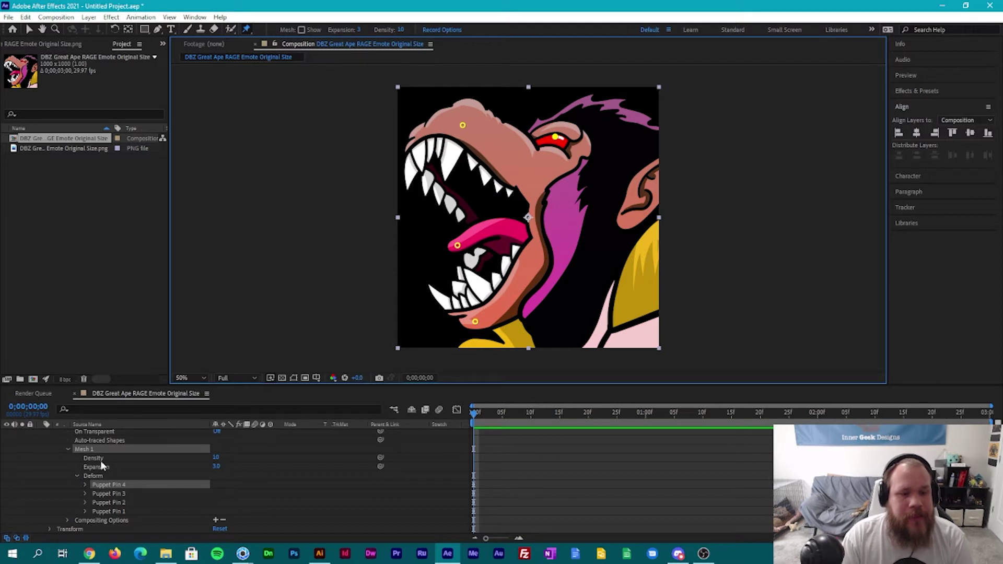
left_click(457, 245)
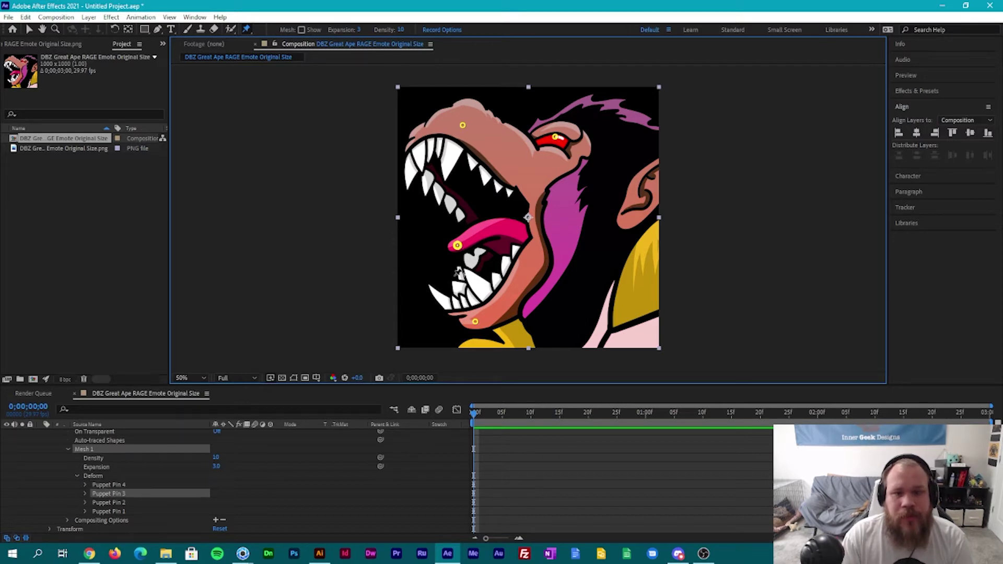
left_click(474, 322)
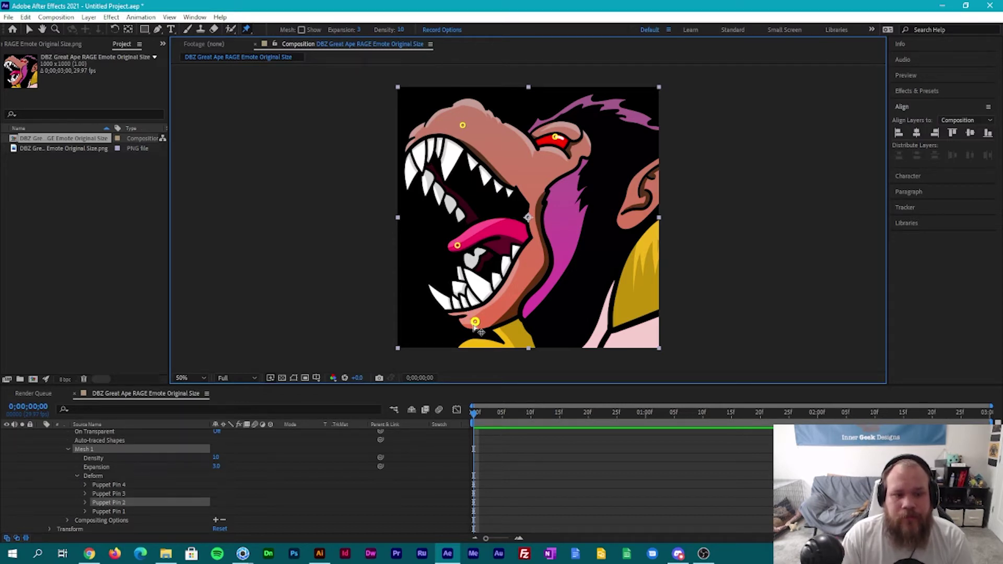
left_click(463, 126)
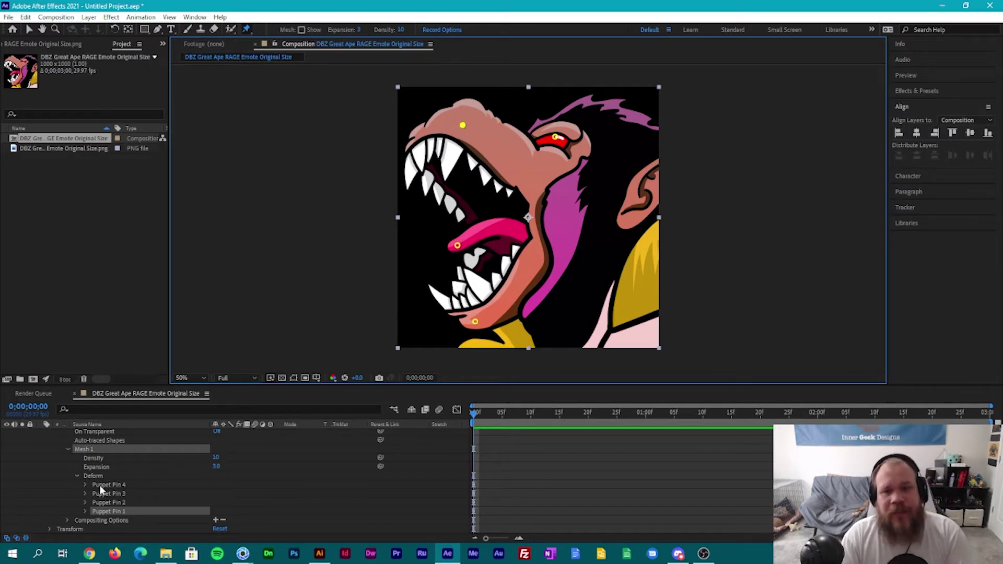
Reveal the pin type and position properties of all four puppet pins.
left_click(86, 510)
scroll(117, 496, "down", 1)
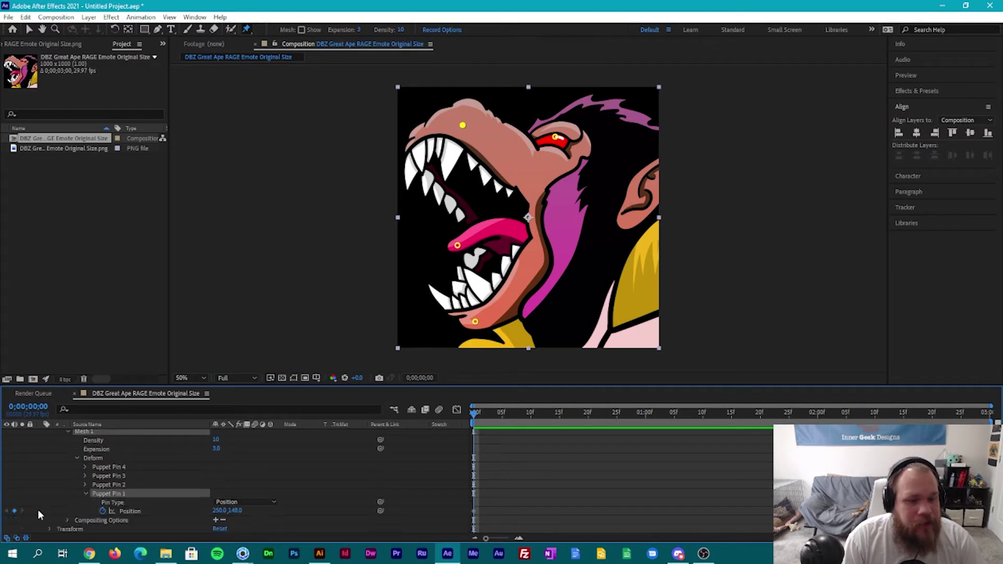
left_click(85, 484)
left_click(84, 472)
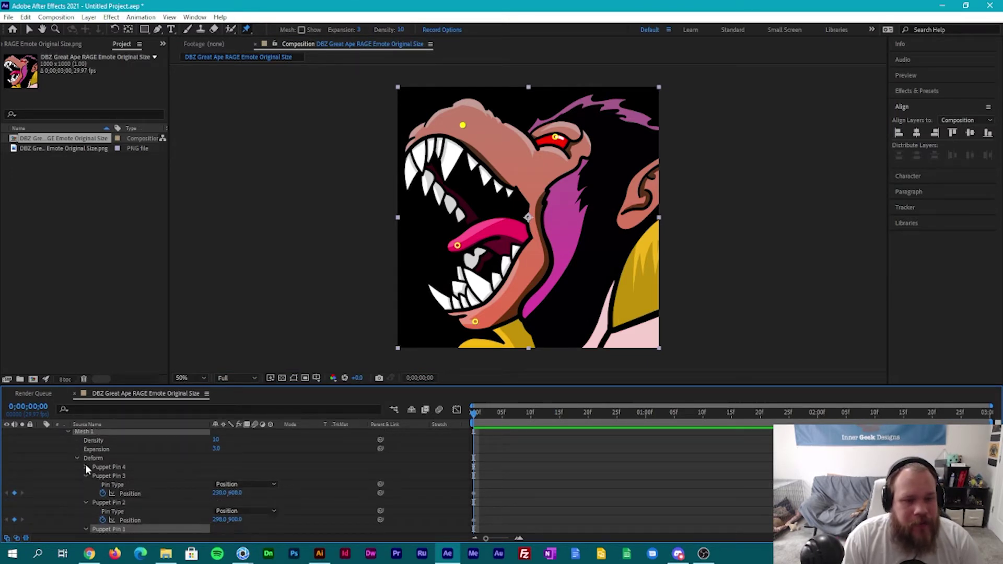
left_click(85, 464)
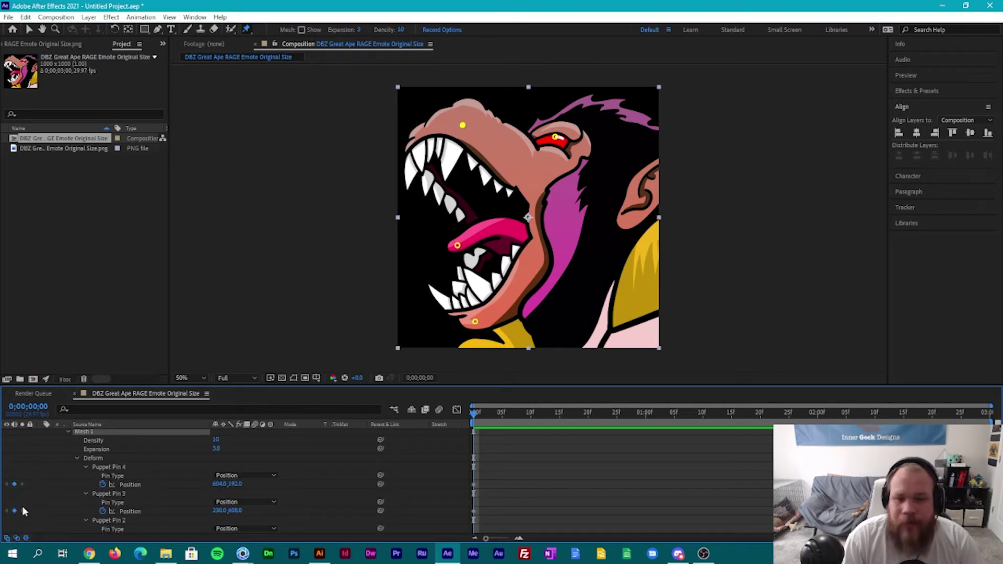
Add a position keyframe for each of the four puppet pins at 0;00;02;10.
left_click_drag(475, 413, 874, 413)
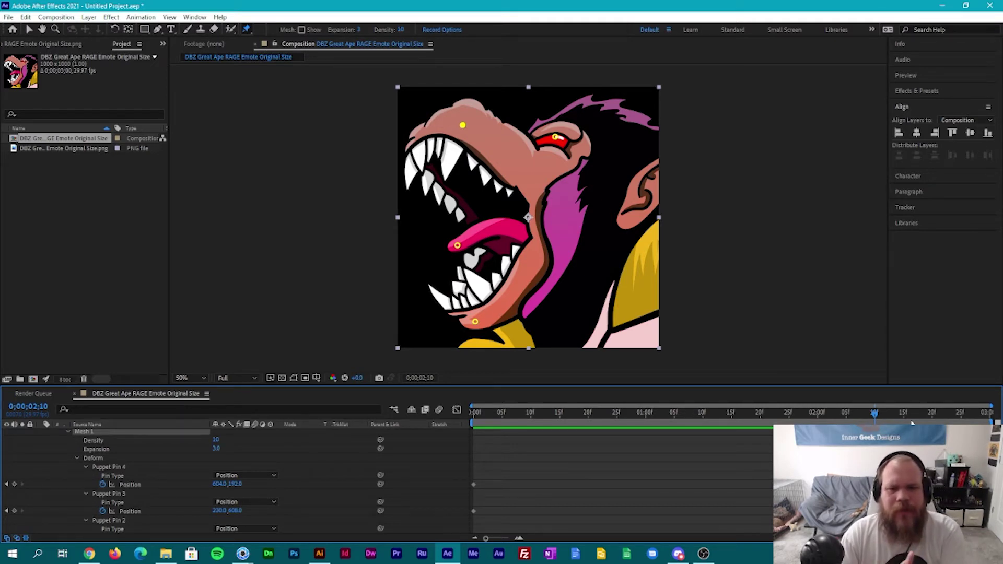
left_click(15, 485)
left_click(15, 510)
scroll(18, 504, "down", 1)
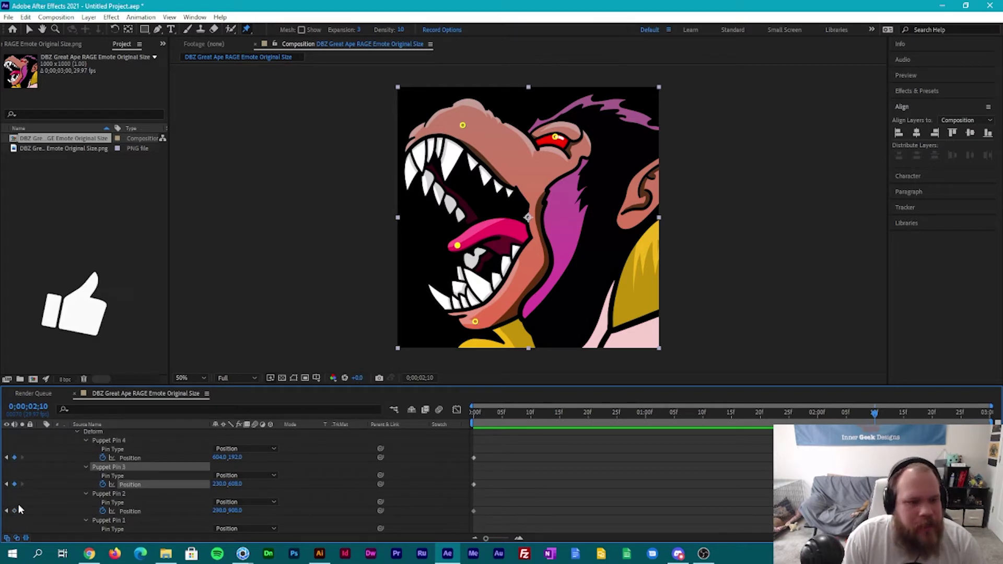
left_click(15, 510)
scroll(18, 509, "down", 1)
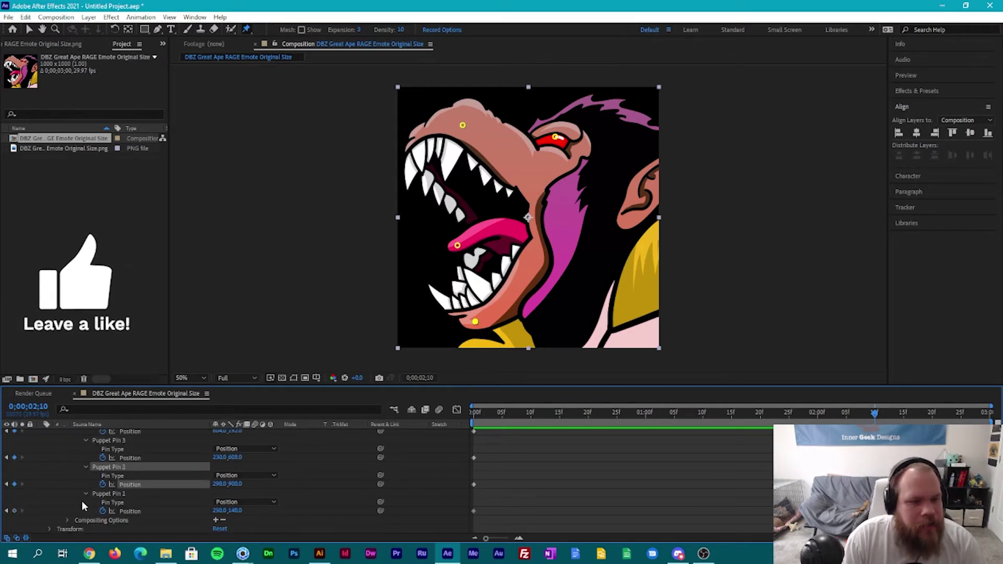
left_click(14, 511)
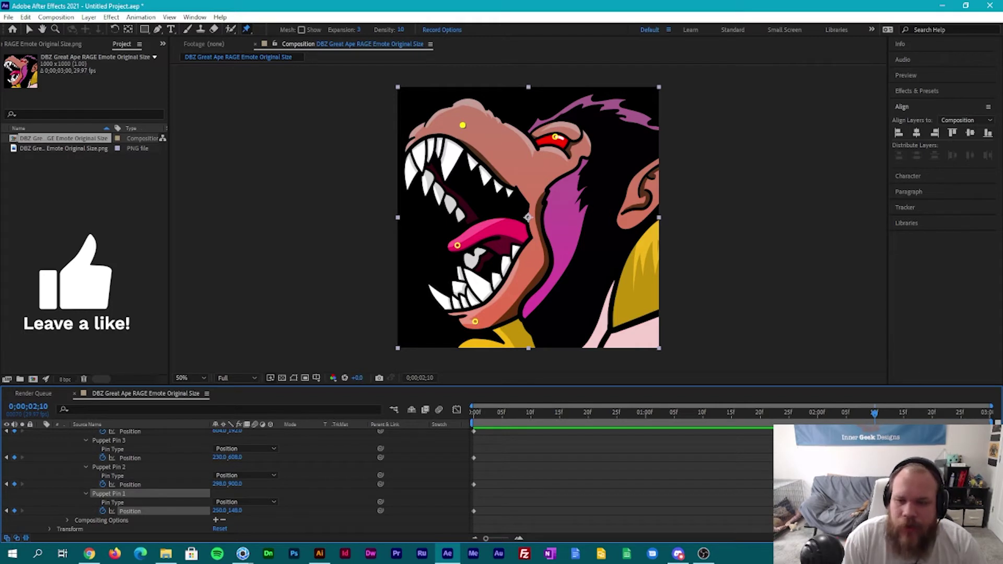
At 0;00;00;05, partly close the mouth by moving the snout pin down, the jaw pin up and the tongue pin inward.
scroll(104, 481, "up", 3)
scroll(235, 480, "up", 4)
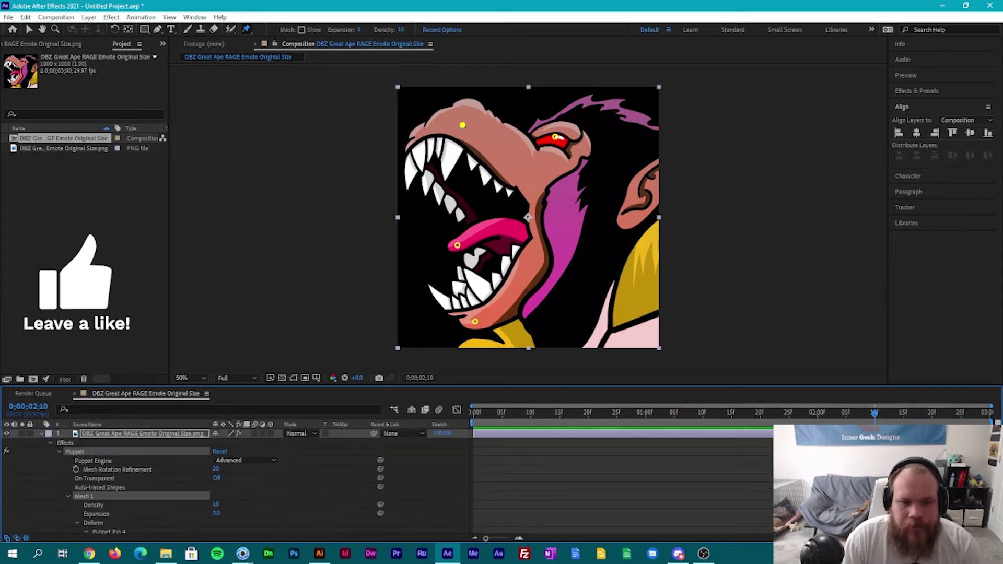
scroll(235, 480, "down", 3)
left_click(501, 412)
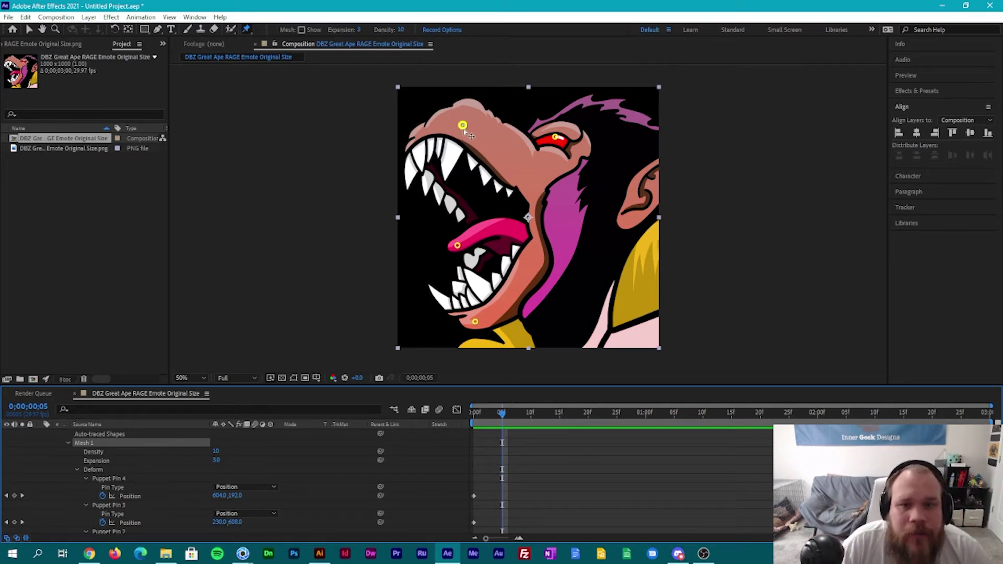
left_click_drag(464, 129, 465, 153)
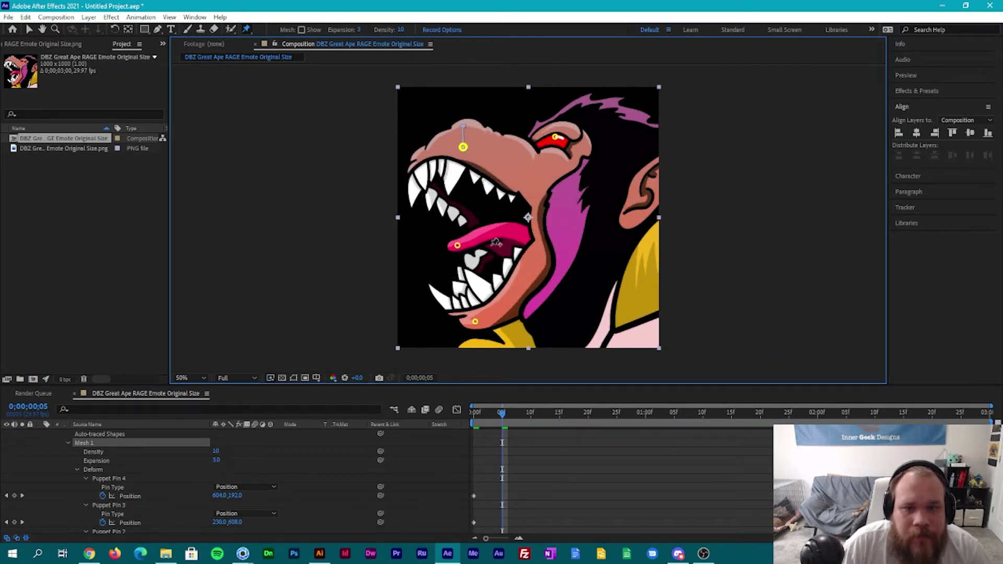
left_click_drag(476, 324, 470, 301)
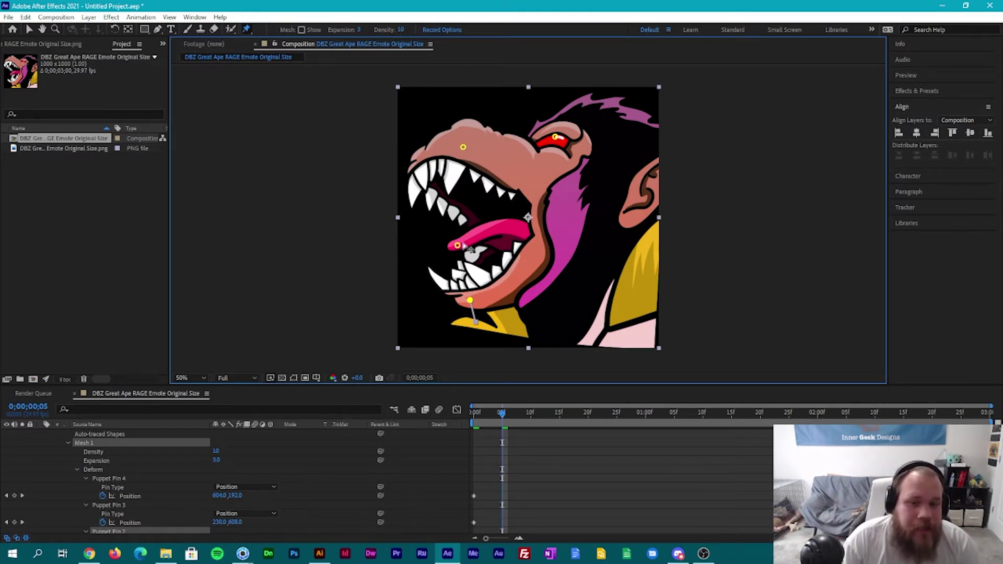
left_click(458, 248)
left_click_drag(459, 249, 474, 239)
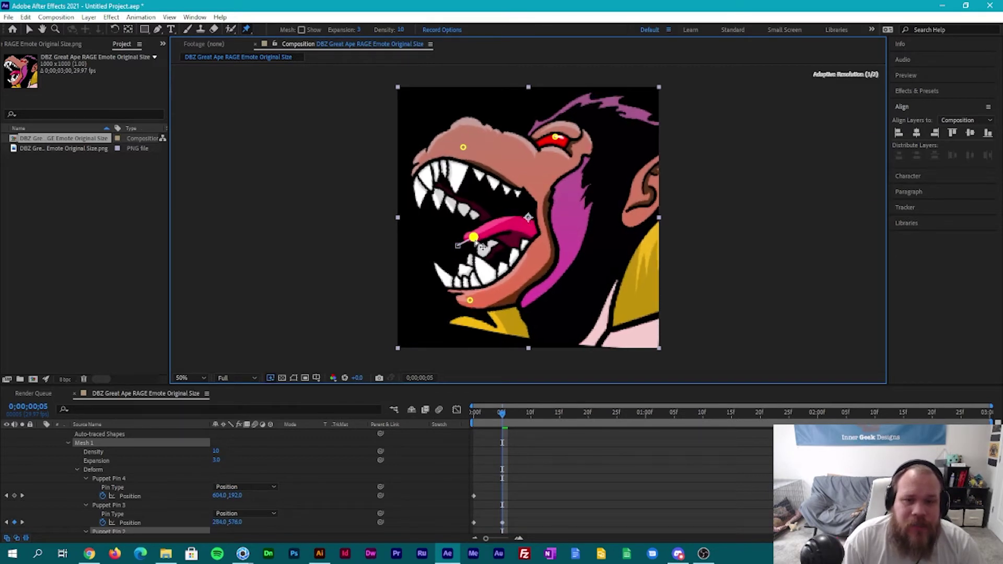
Change the pin type of Puppet Pin 4 on the eye to Bend.
left_click(234, 468)
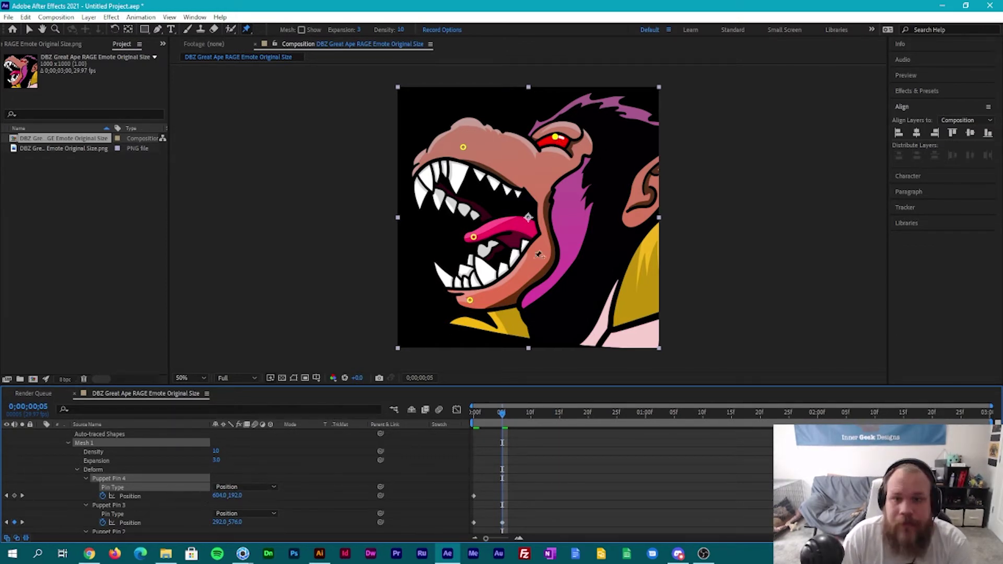
left_click(249, 486)
left_click(233, 521)
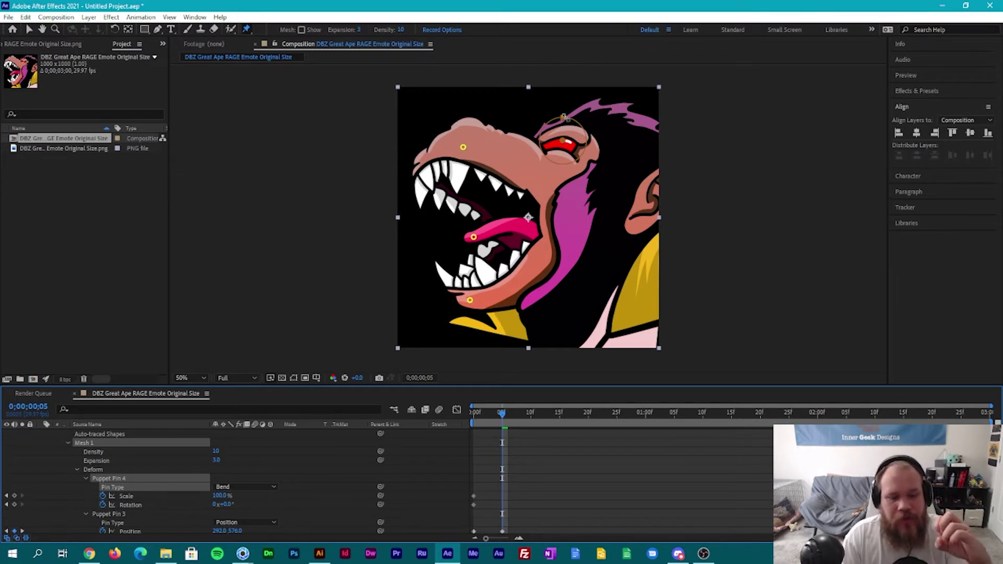
Shrink the eye at 0;00;00;05 by scaling its bend pin to about 88%, and review the motion back to the first frame.
left_click_drag(564, 117, 558, 159)
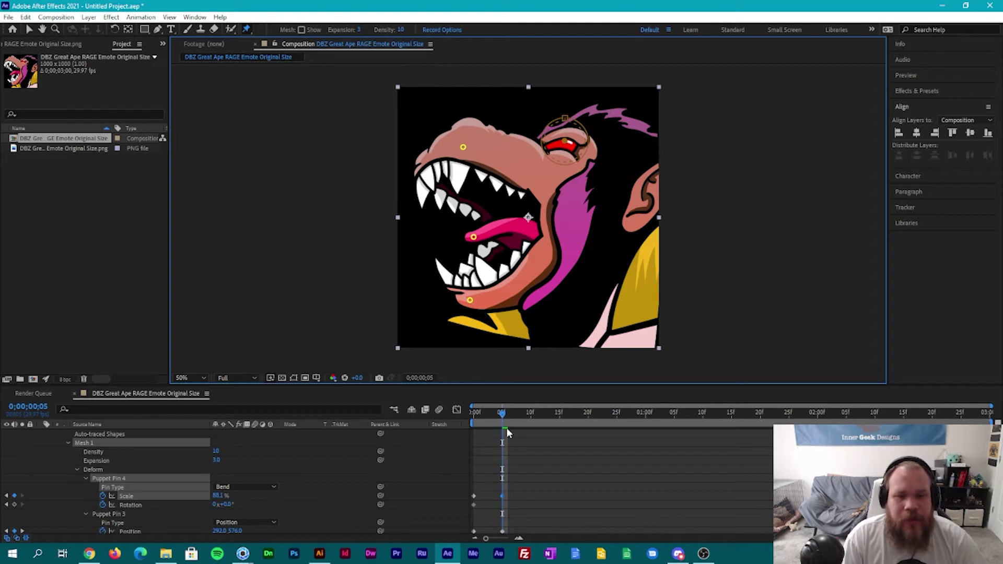
left_click_drag(499, 413, 466, 419)
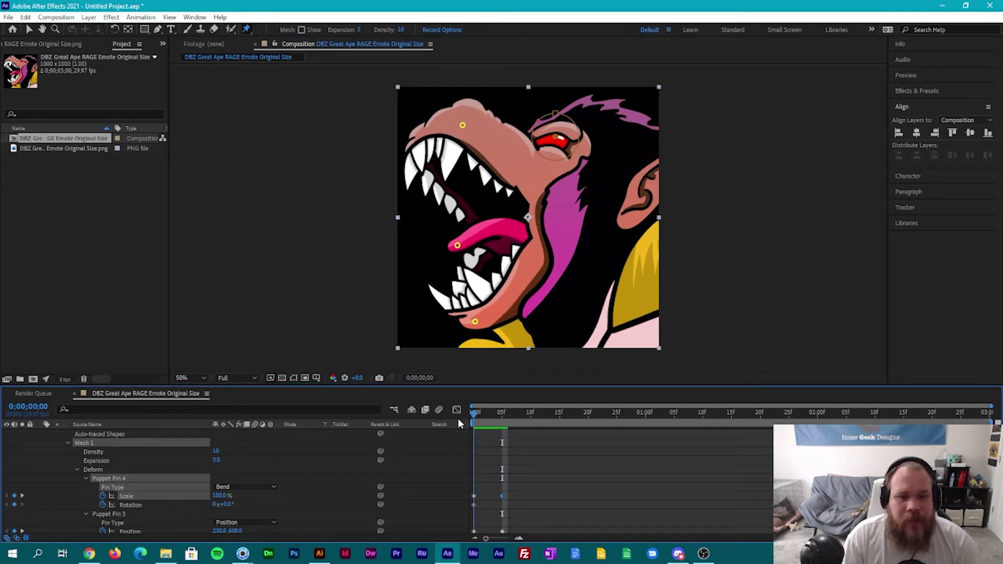
At 0;00;00;00, add puppet pins along the image's bottom edge and around the neck to anchor the body.
left_click(465, 346)
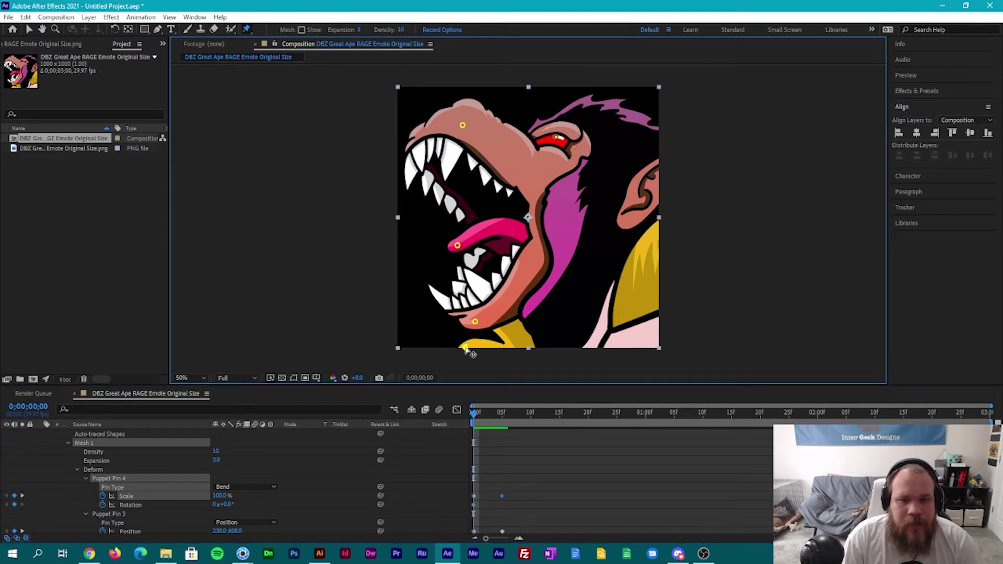
left_click(507, 346)
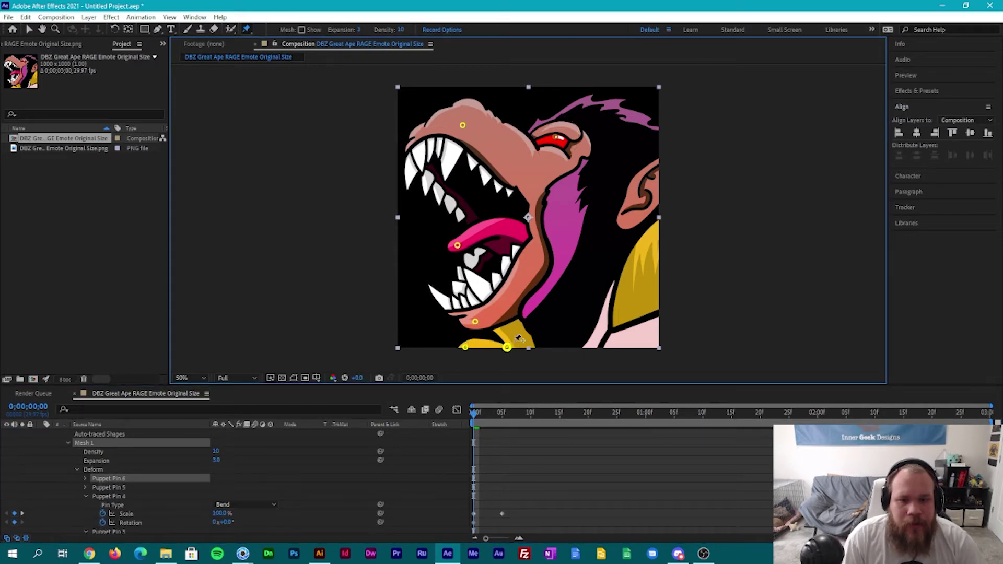
left_click(522, 327)
left_click(543, 347)
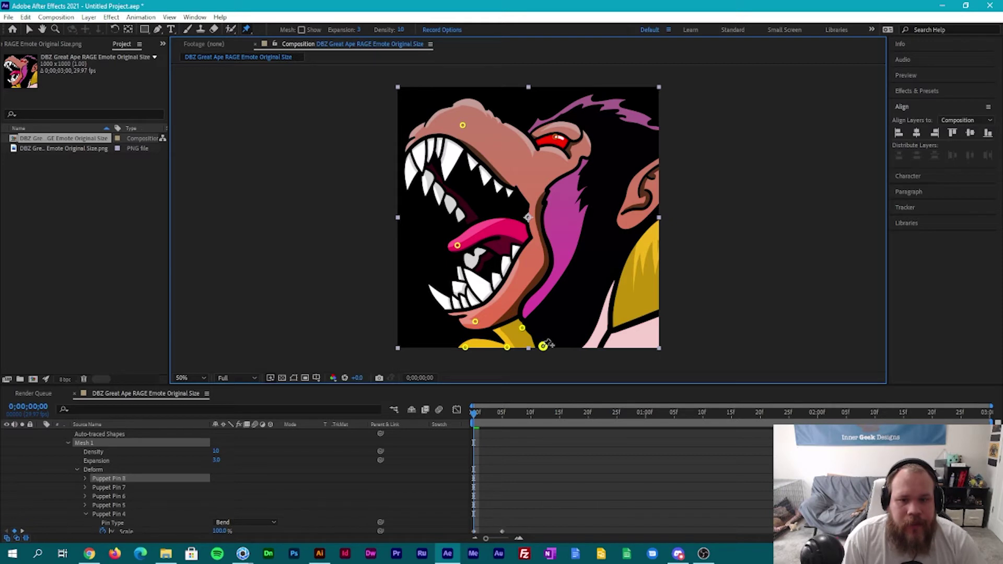
left_click(561, 319)
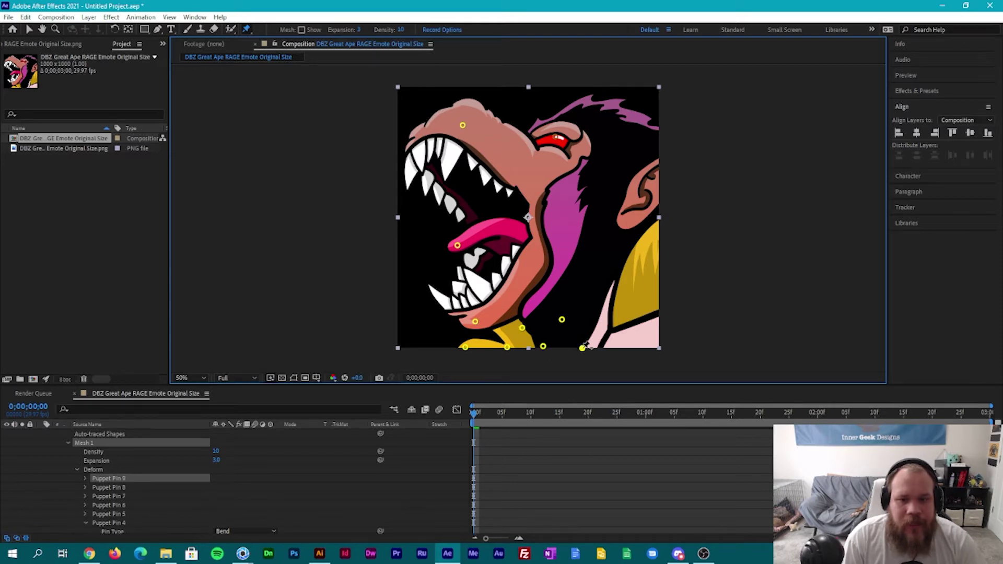
left_click(631, 346)
left_click(655, 347)
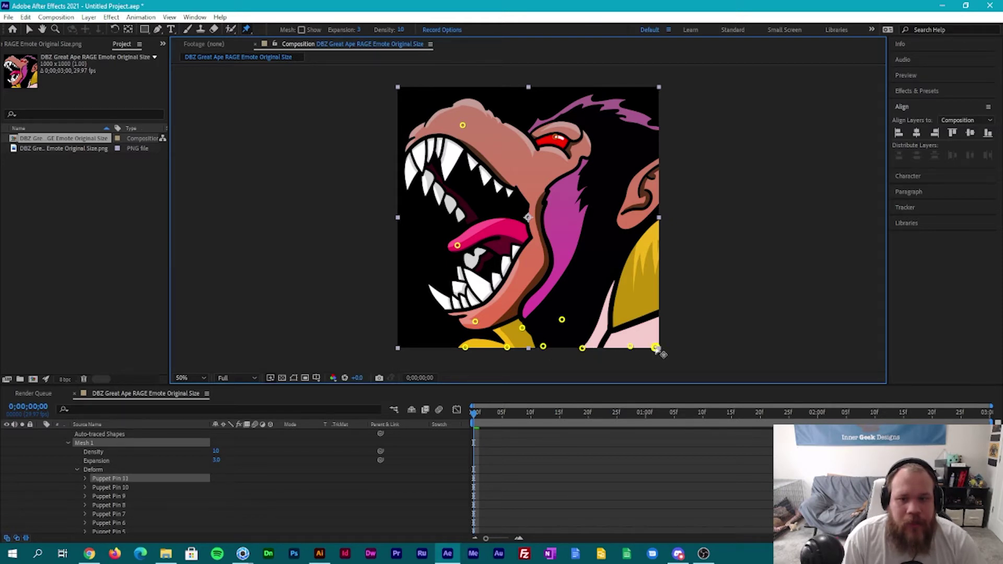
Add anchor pins on the yellow shoulder garment and the dark area beside it, and check their effect over the first frames.
left_click(643, 303)
left_click(638, 306)
left_click(597, 319)
left_click_drag(475, 412, 490, 409)
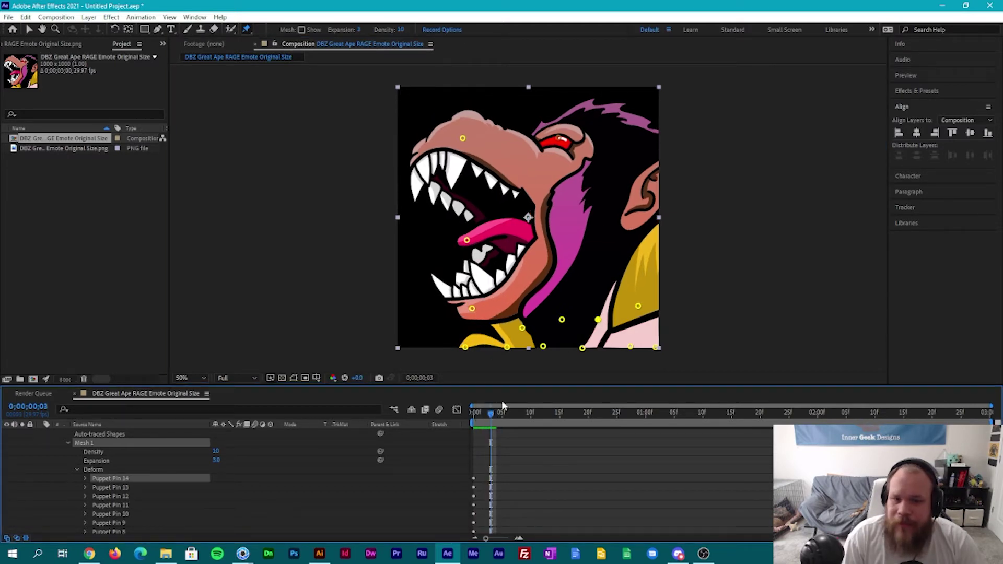
left_click_drag(493, 413, 473, 421)
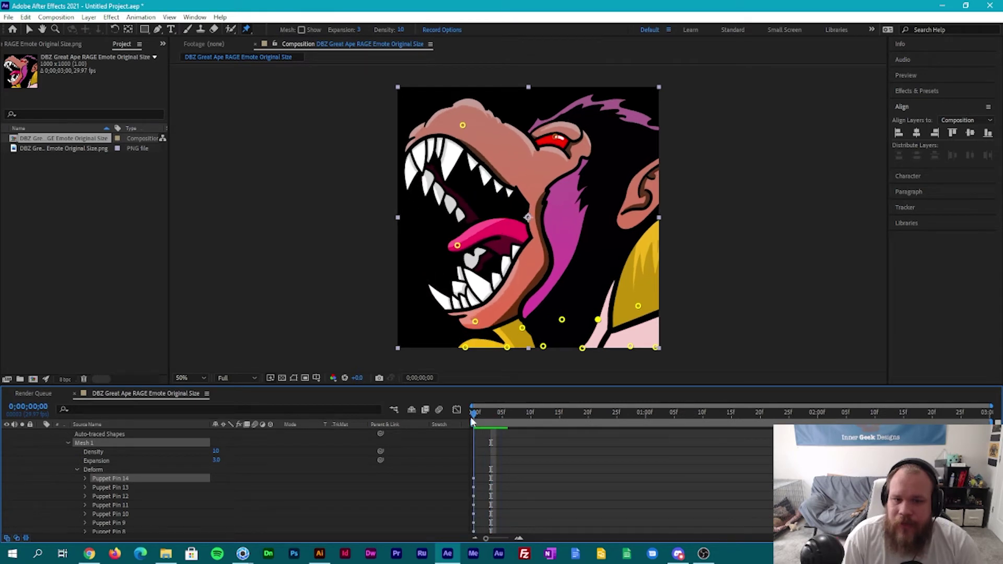
At 0;00;00;00, add four more anchor pins on the yellow collar below the jaw.
left_click(484, 348)
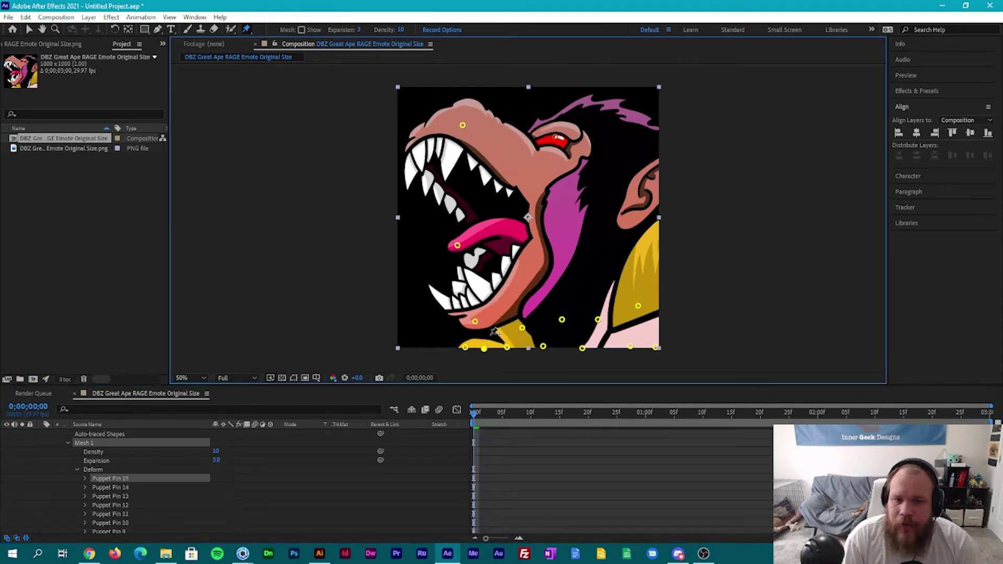
left_click(490, 334)
mouse_move(478, 411)
left_mouse_down()
mouse_move(506, 414)
mouse_move(473, 412)
left_mouse_up()
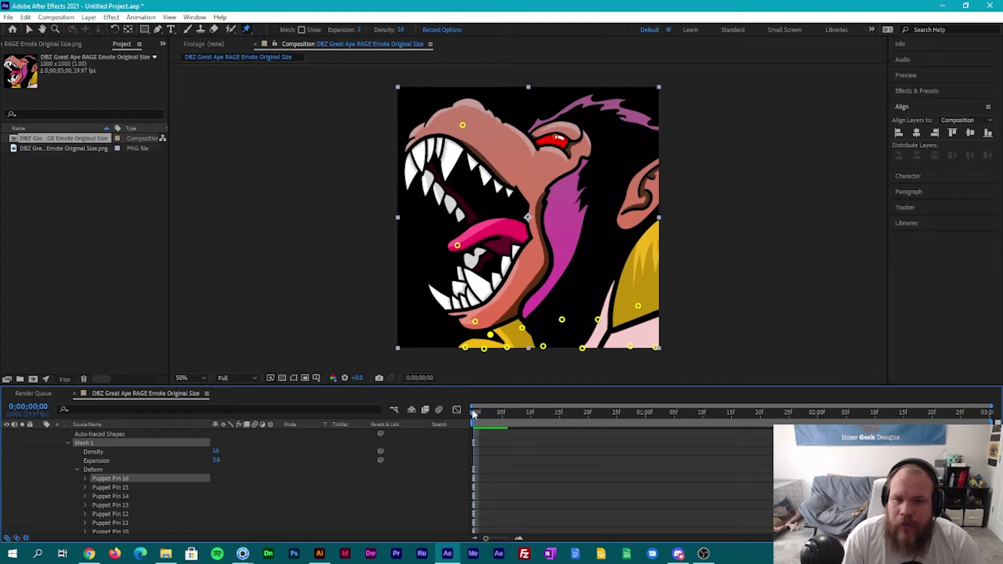
left_click(474, 346)
mouse_move(476, 412)
left_mouse_down()
mouse_move(512, 413)
mouse_move(469, 416)
left_mouse_up()
left_click(465, 340)
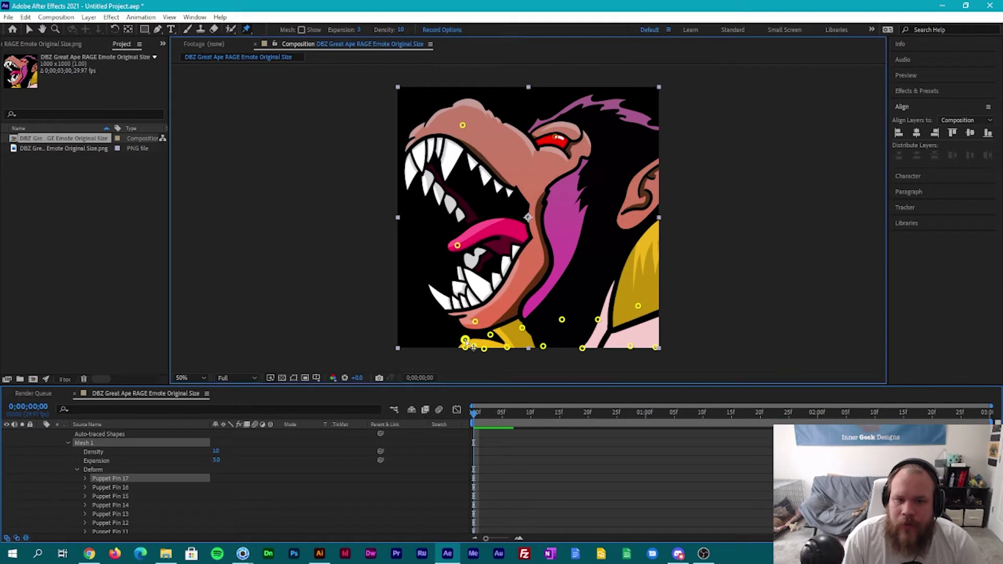
At 0;00;00;10, open the mouth wide by moving the snout pin up, the jaw pin down and the tongue pin outward.
left_click_drag(480, 412, 503, 415)
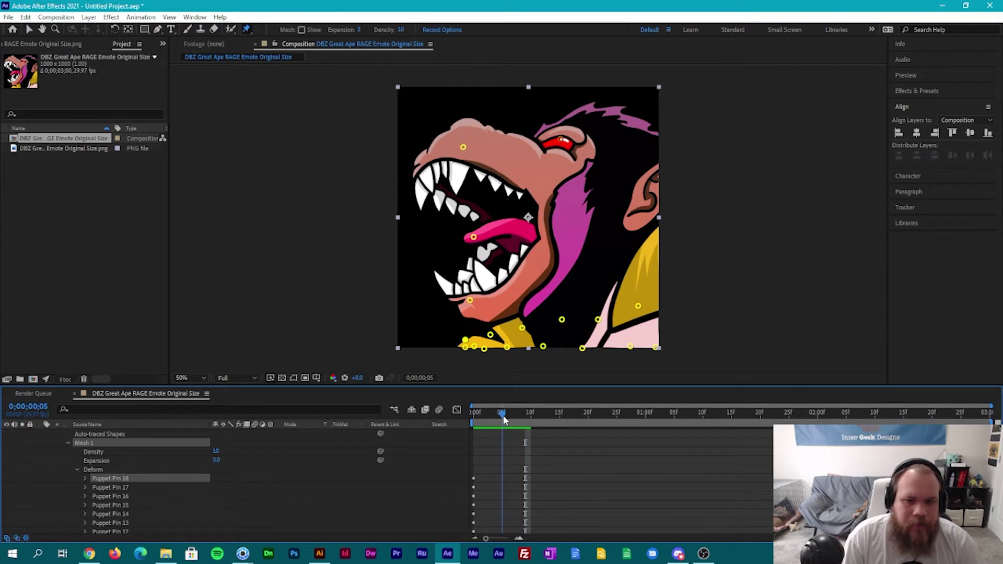
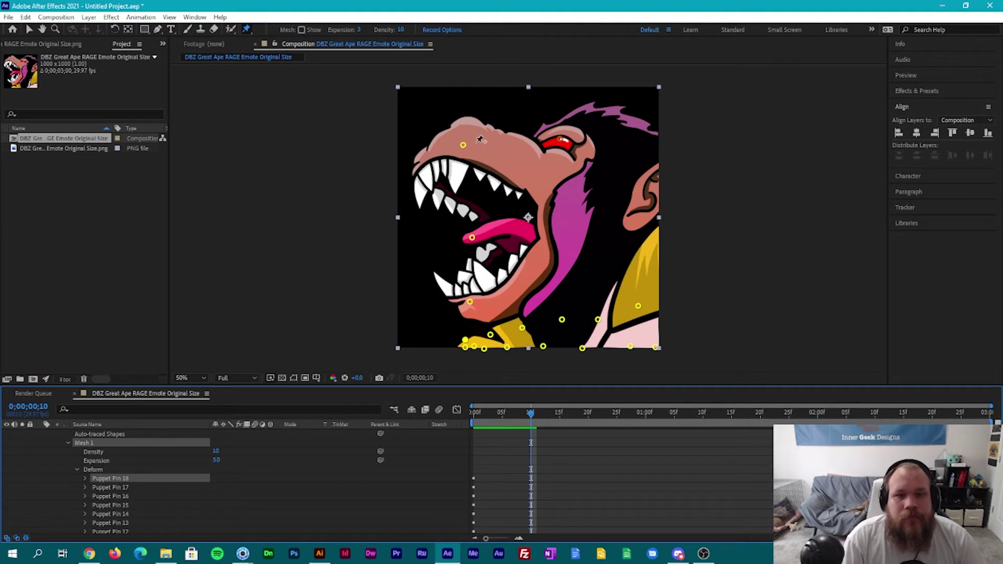
left_click(468, 150)
left_click_drag(466, 150, 495, 109)
left_click_drag(471, 304, 477, 342)
left_click_drag(472, 238, 429, 228)
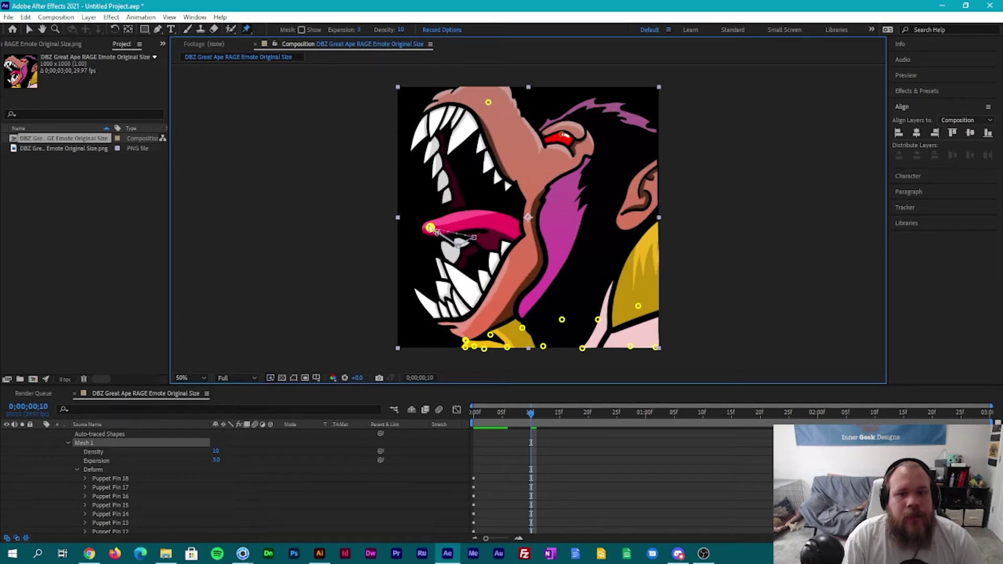
Enlarge the eye at 0;00;00;10 by scaling its bend pin to about 117%.
left_click(562, 137)
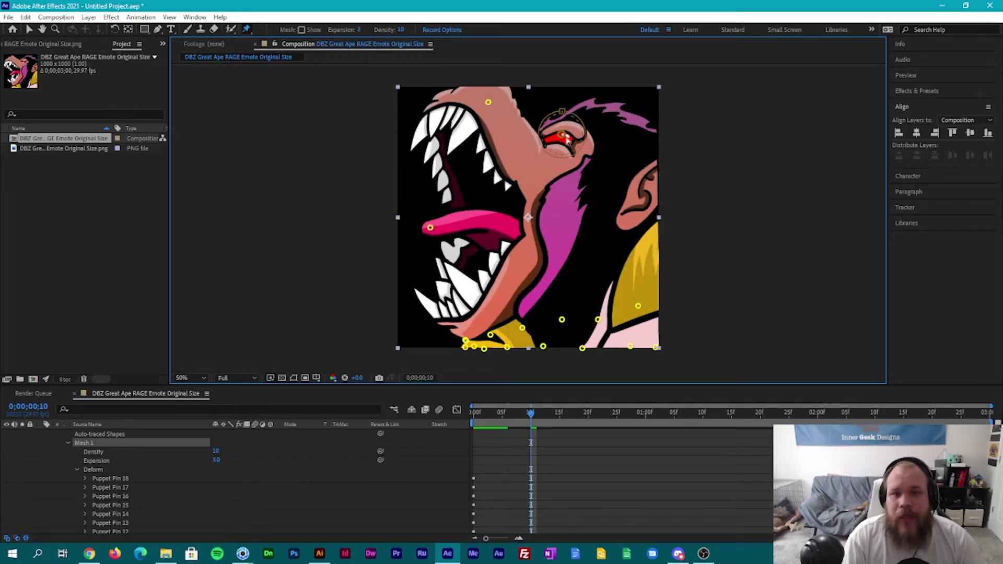
left_click_drag(561, 112, 574, 118)
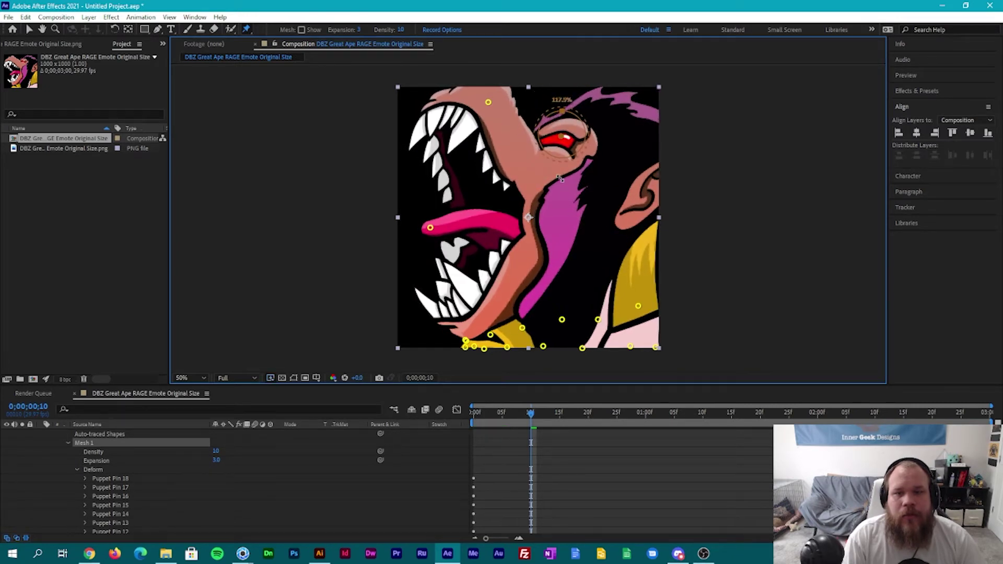
At 0;00;00;20, partly close the mouth by moving the snout pin down, the jaw pin up and the tongue pin inward.
left_click_drag(536, 424, 588, 434)
key("alt+shift+Right")
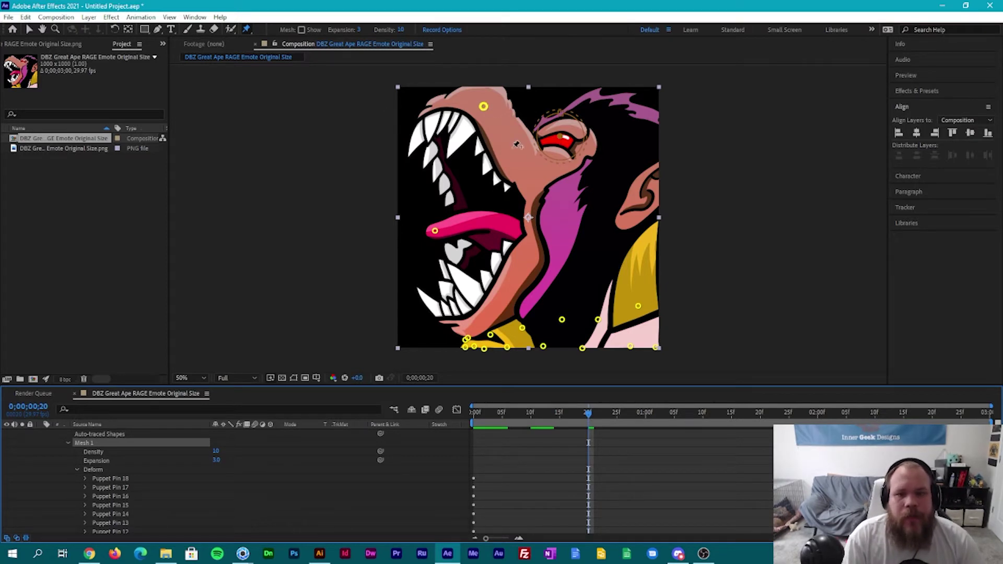
left_click(484, 109)
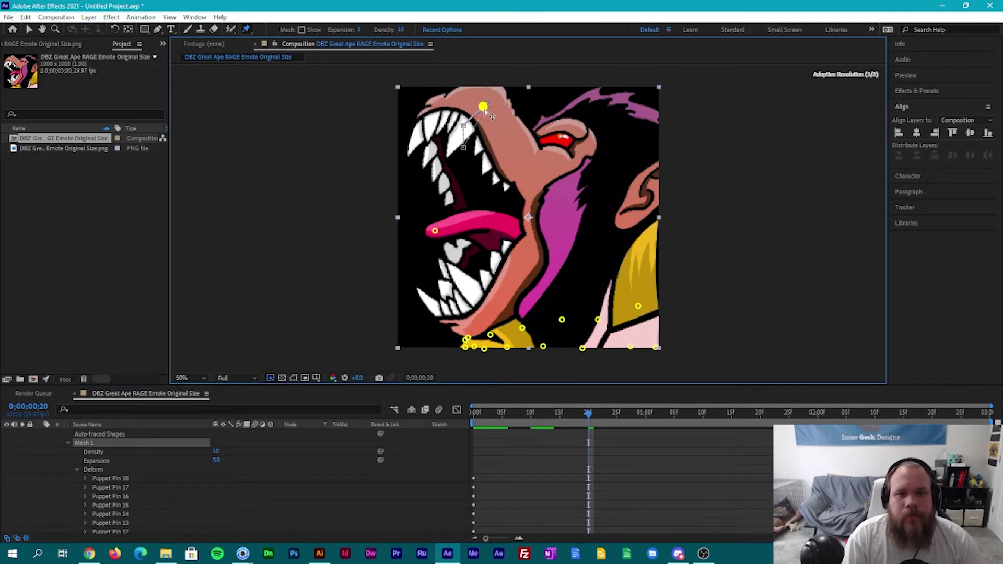
mouse_move(485, 111)
left_mouse_down()
mouse_move(465, 118)
mouse_move(476, 122)
left_mouse_up()
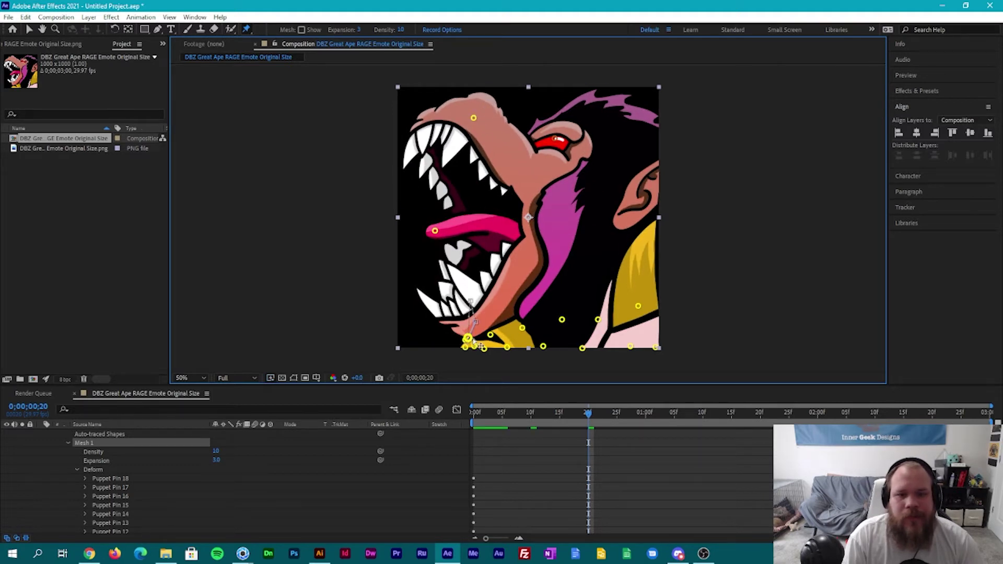
left_click_drag(473, 338, 475, 316)
left_click_drag(434, 230, 469, 230)
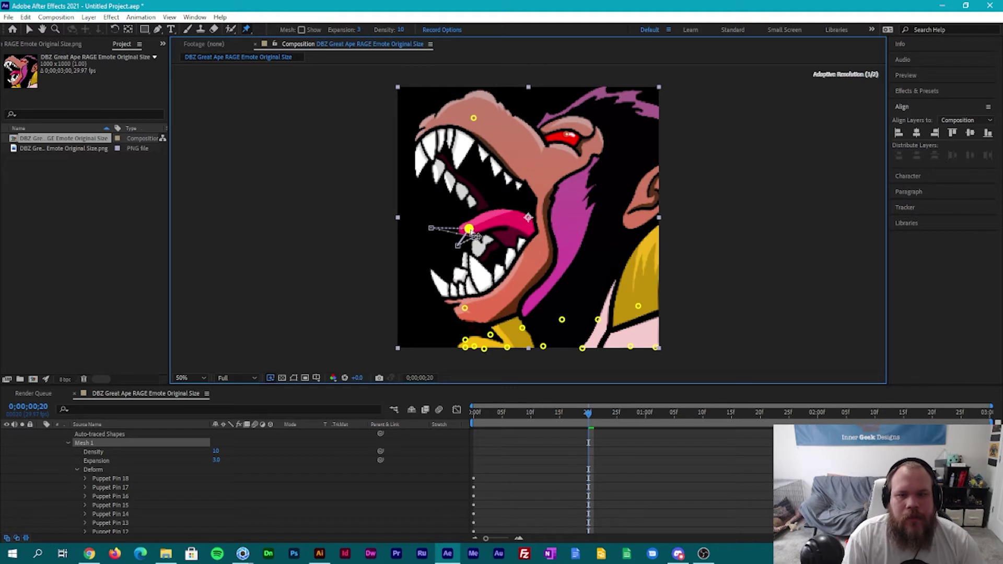
Set the composition's preview resolution to Third and play the animation from the first frame.
left_click(599, 414)
left_click_drag(599, 424, 642, 421)
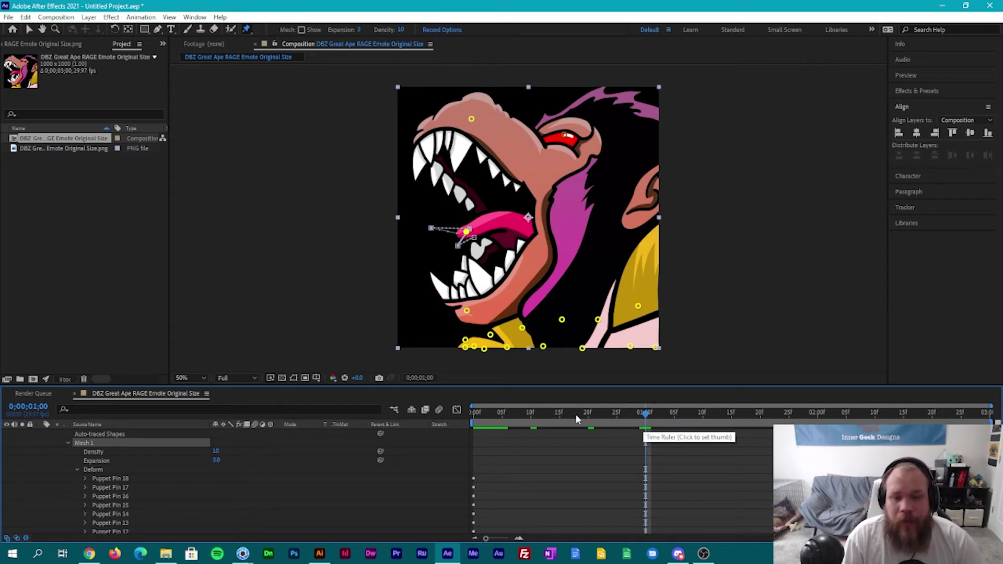
key("Home")
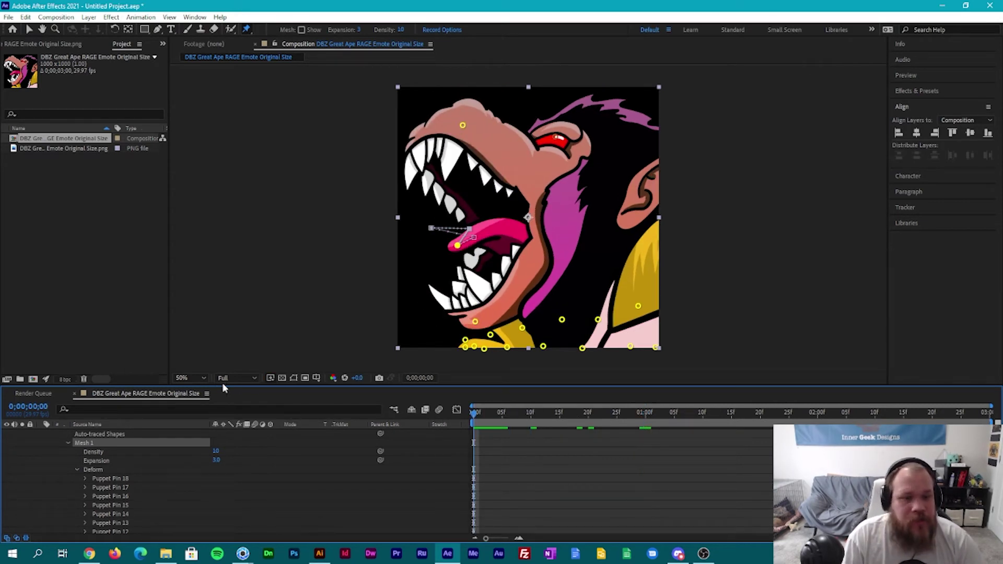
left_click(234, 379)
left_click(243, 430)
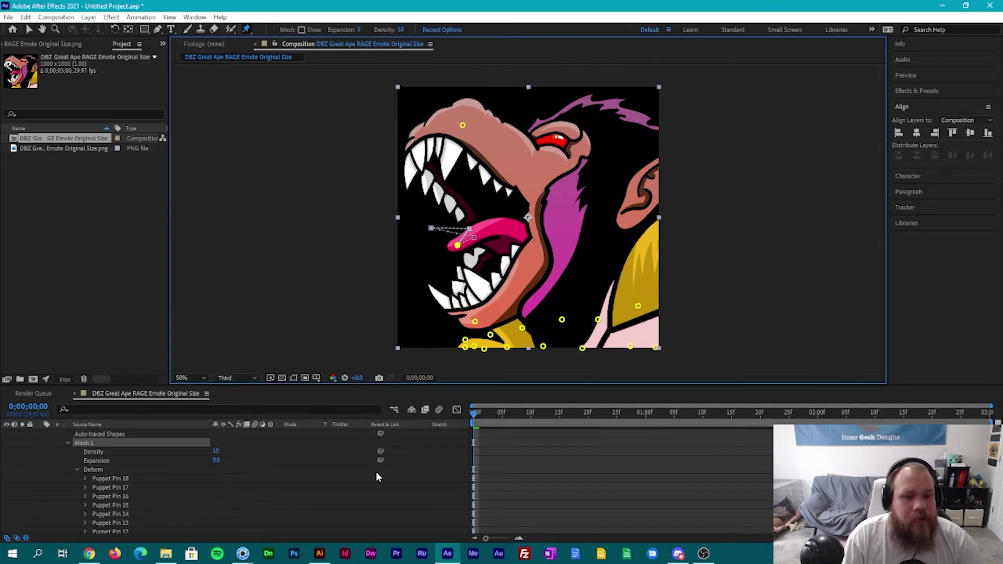
key("space")
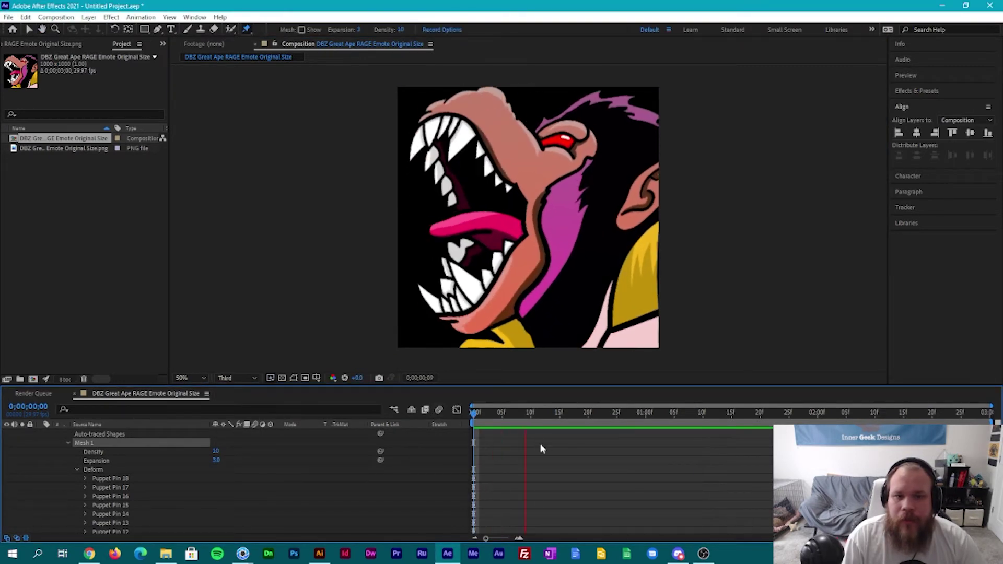
key("space")
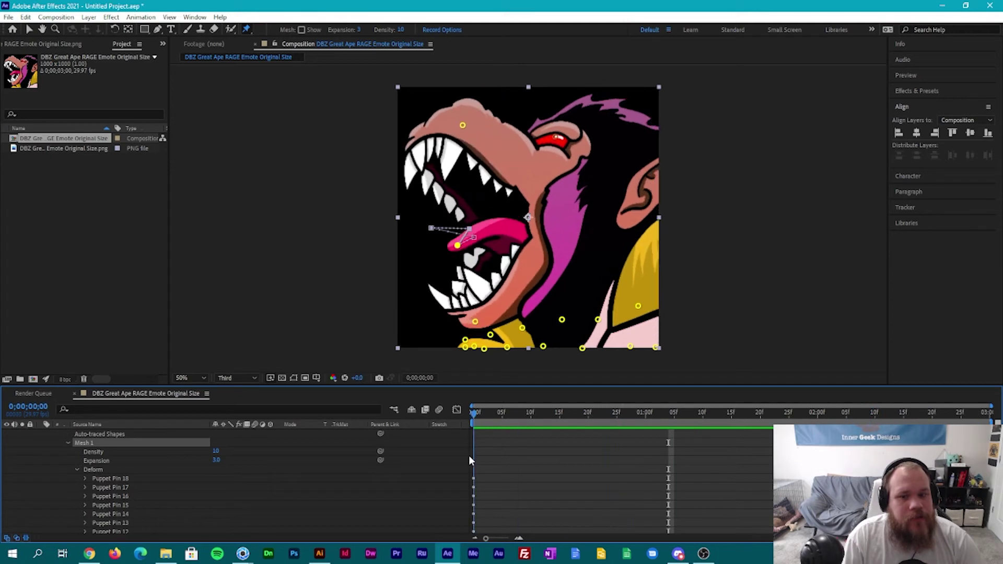
At 0;00;00;25, reopen the mouth by moving the snout pin up, the jaw pin down and the tongue pin outward.
key("u")
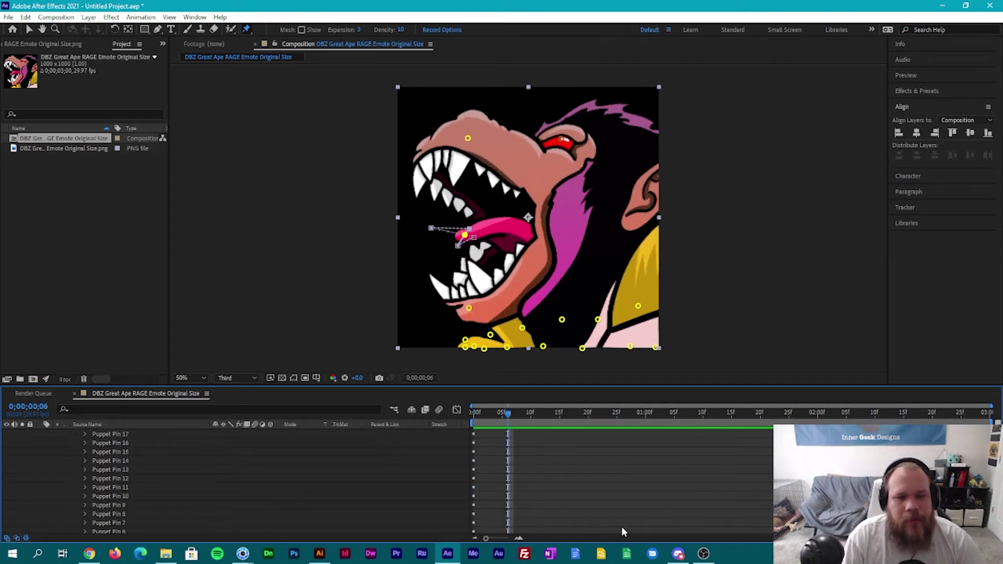
scroll(600, 519, "down", 1)
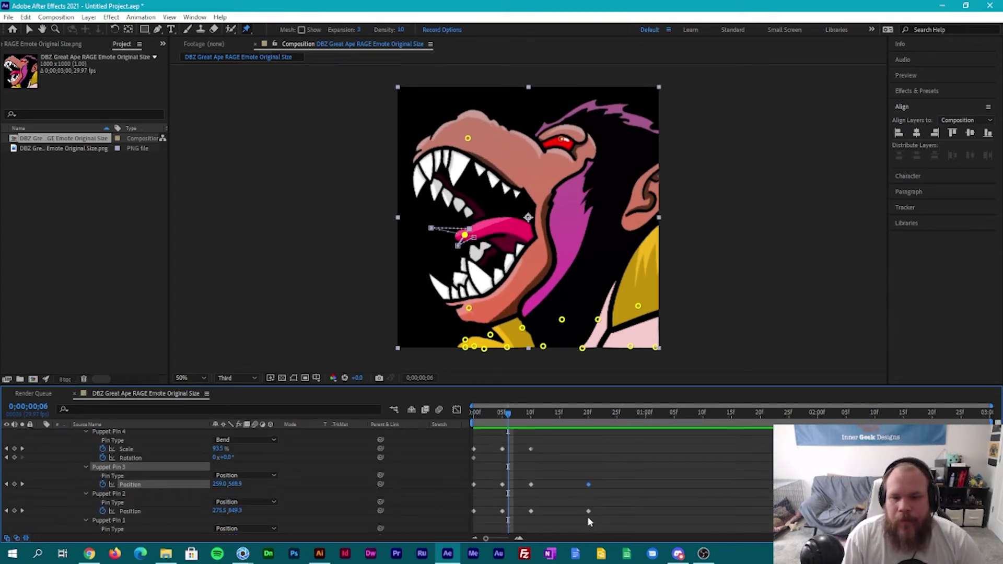
left_click_drag(588, 418, 616, 454)
left_click_drag(472, 118, 480, 103)
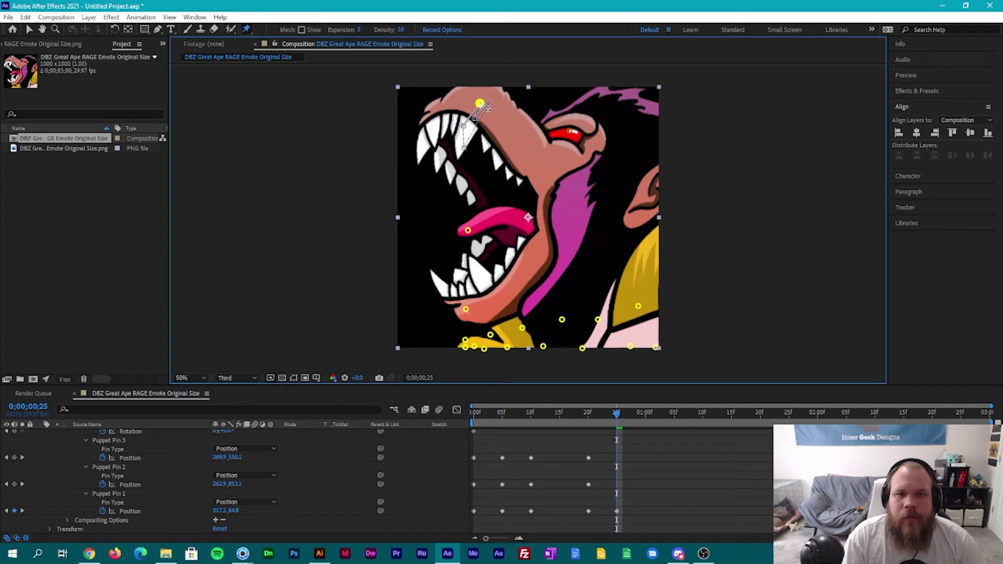
left_click_drag(465, 310, 466, 320)
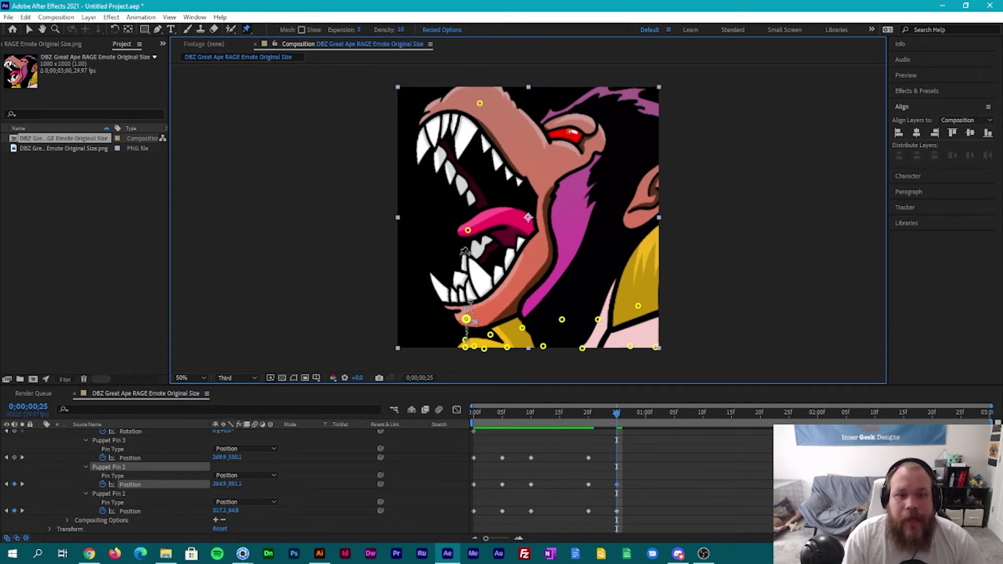
left_click_drag(467, 231, 452, 228)
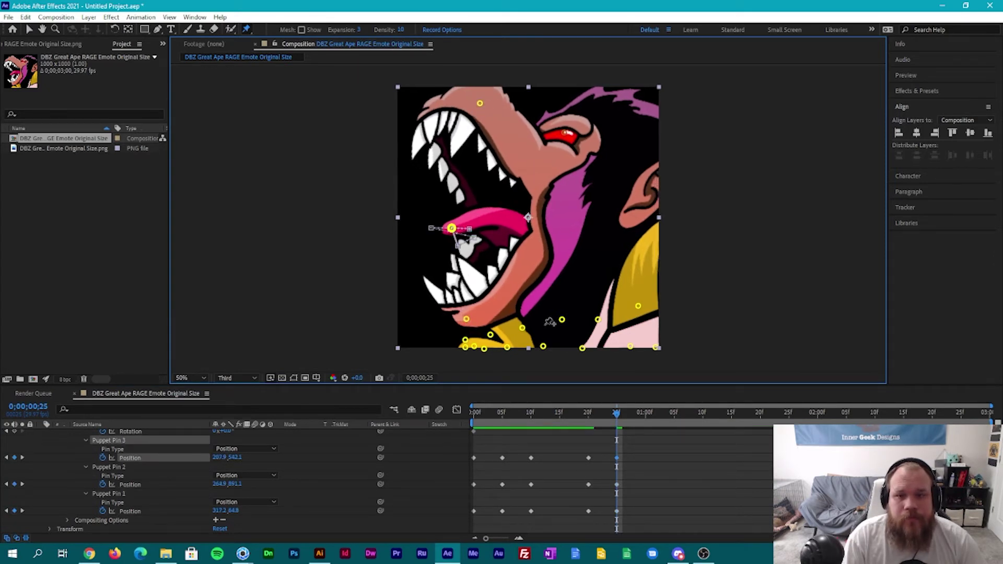
At 0;00;01;05, narrow the mouth by moving the snout pin down, the jaw pin up and the tongue pin inward, and play the animation.
left_click_drag(619, 415, 672, 426)
left_click_drag(477, 109, 467, 121)
left_click_drag(464, 328, 453, 307)
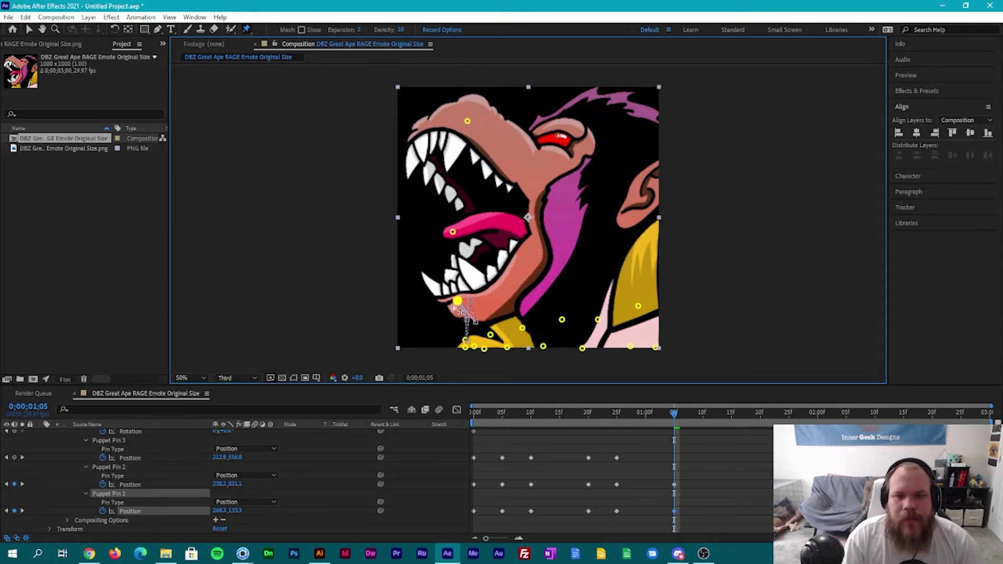
left_click_drag(452, 234, 465, 230)
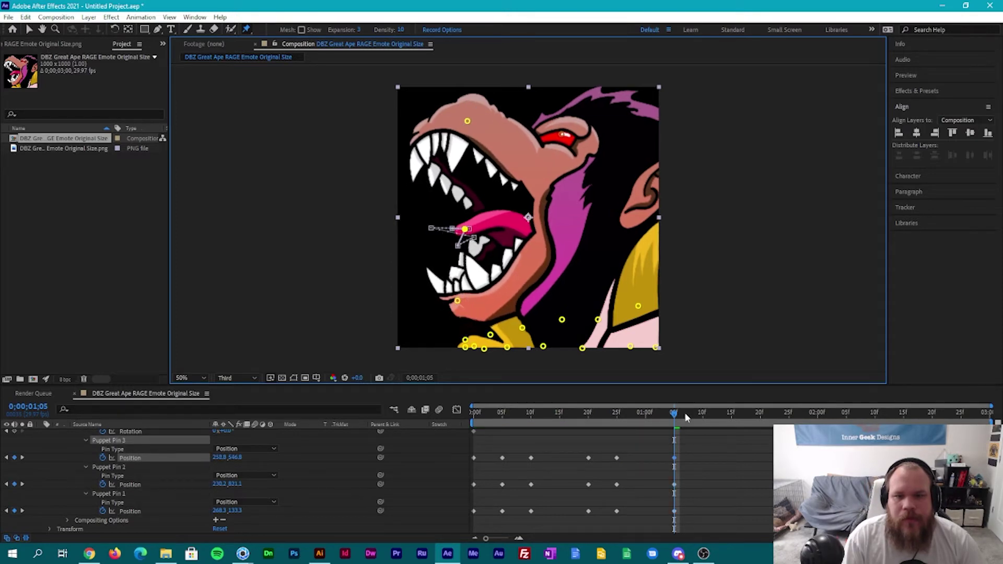
key("space")
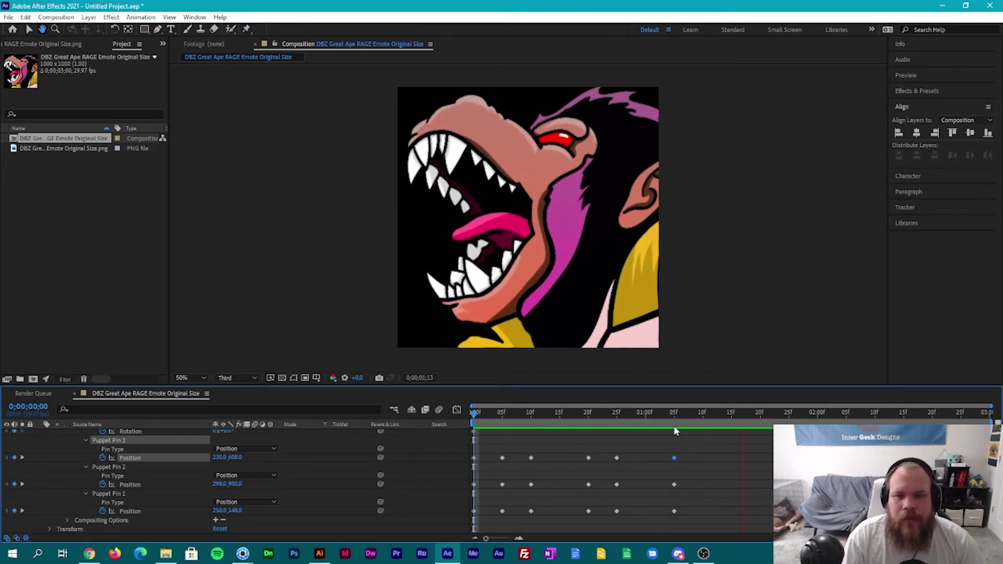
key("space")
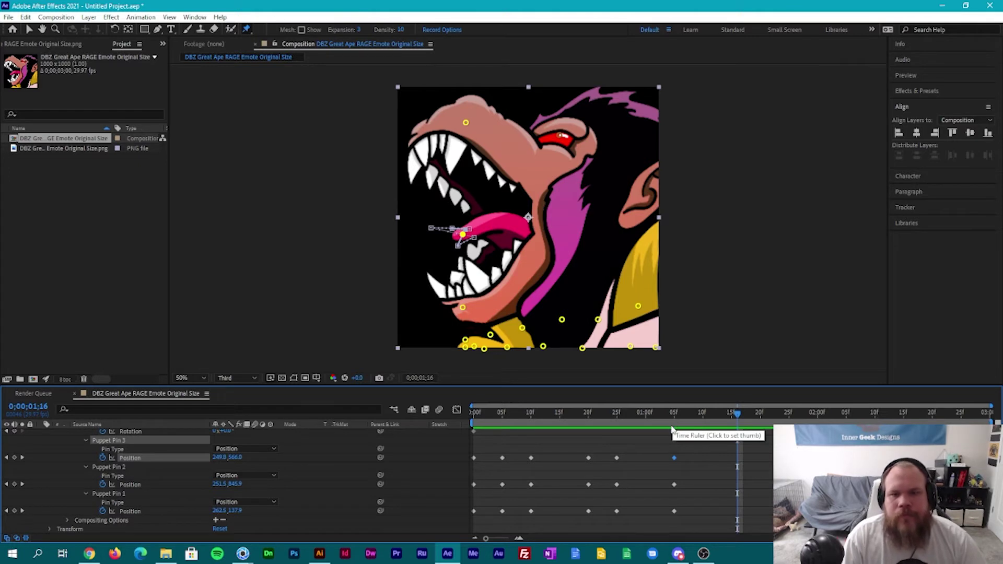
Play the animation from the first frame to check the timing of the mouth movement.
left_click(732, 417)
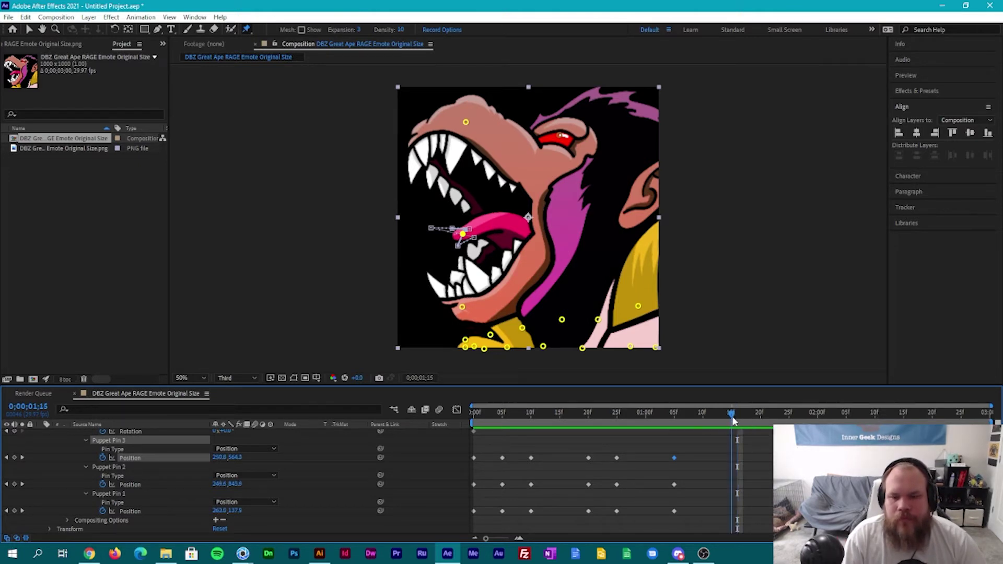
left_click_drag(768, 444, 472, 533)
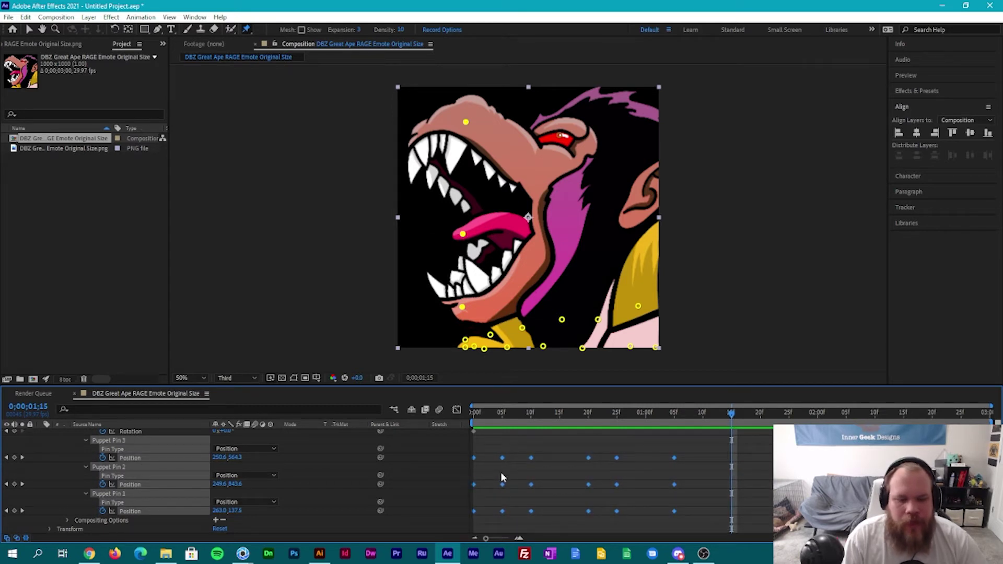
left_click(769, 452)
left_click_drag(731, 415, 405, 445)
key("space")
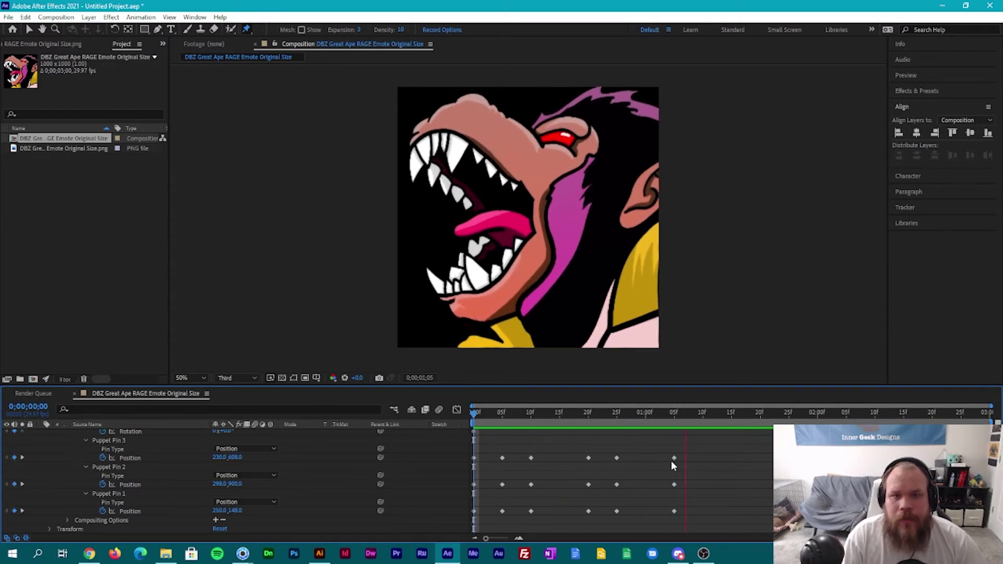
Move the three mouth pins' last keyframes from 0;00;01;05 to 0;00;01;00 and play the animation from the first frame.
left_click(646, 414)
left_click_drag(694, 443, 663, 521)
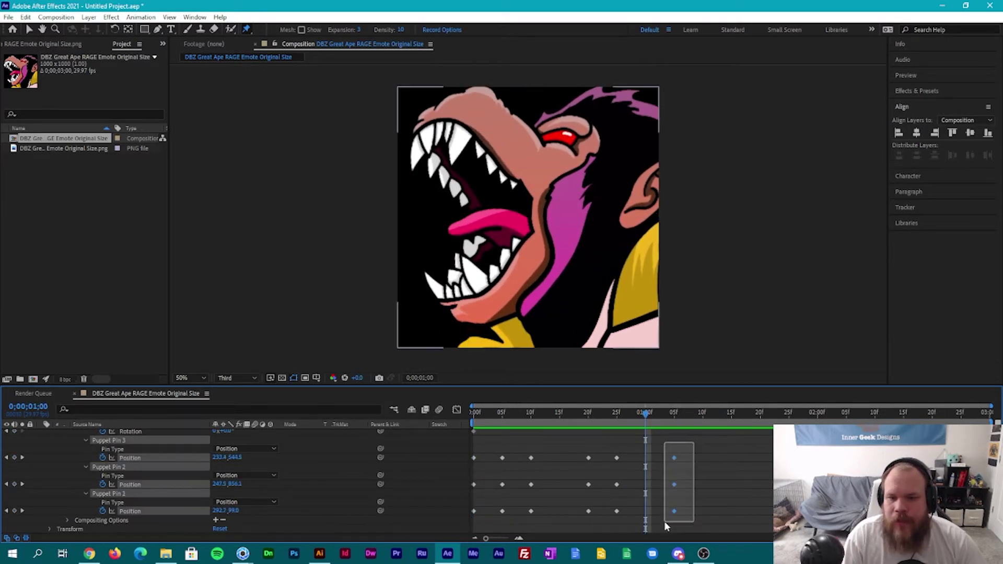
left_click_drag(674, 458, 647, 458)
key("Page_Up")
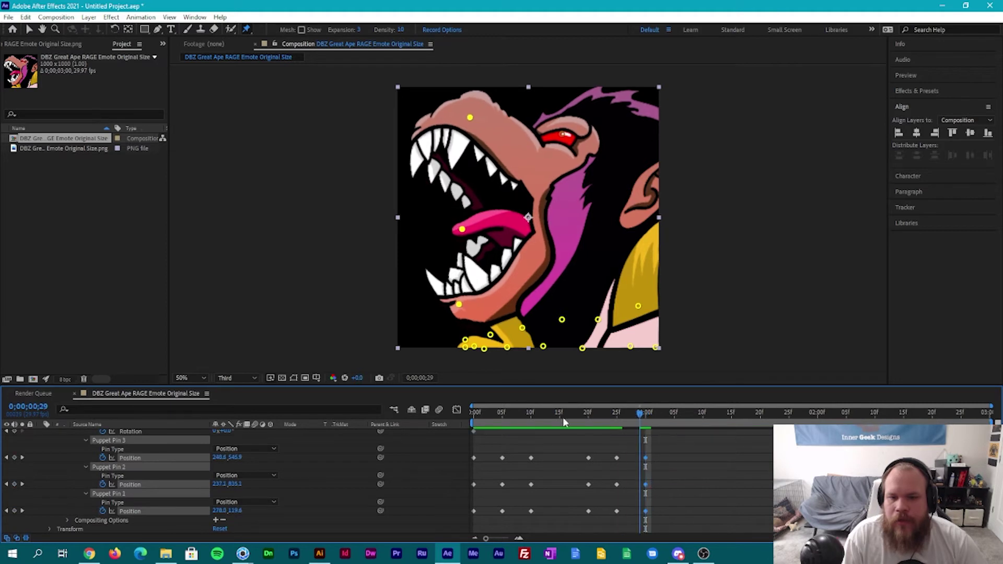
key("Home")
key("space")
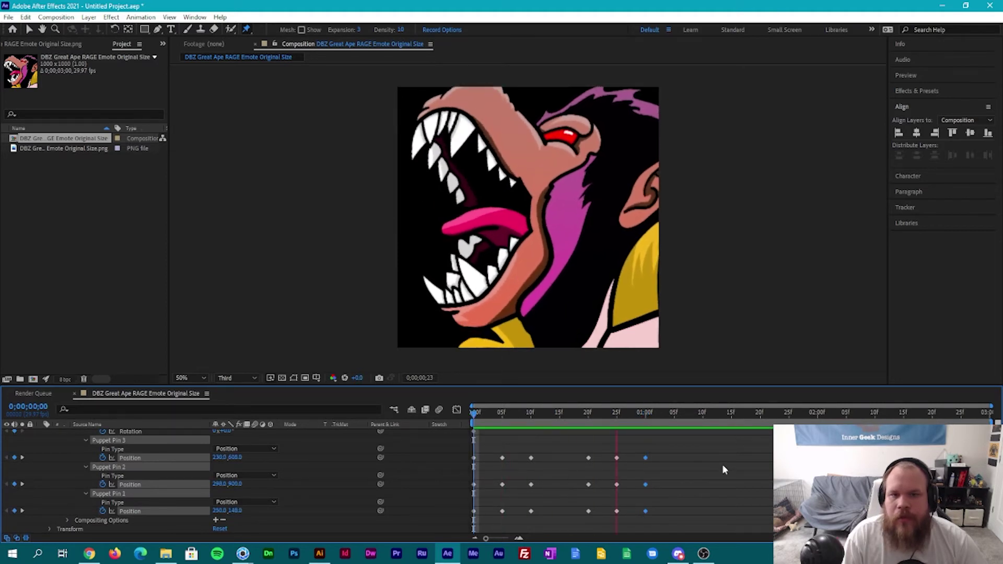
Place the starting-pose position keyframes of the snout, jaw and tongue pins at 0;00;01;05.
left_click(680, 425)
left_click_drag(690, 414, 651, 414)
left_click_drag(699, 464, 672, 450)
key("ctrl+shift+a")
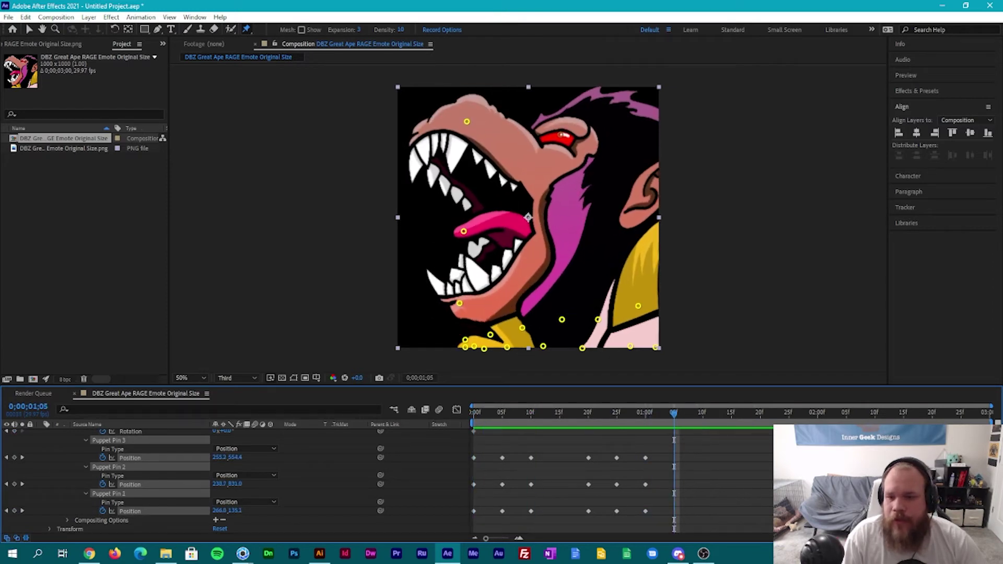
key("ctrl+v")
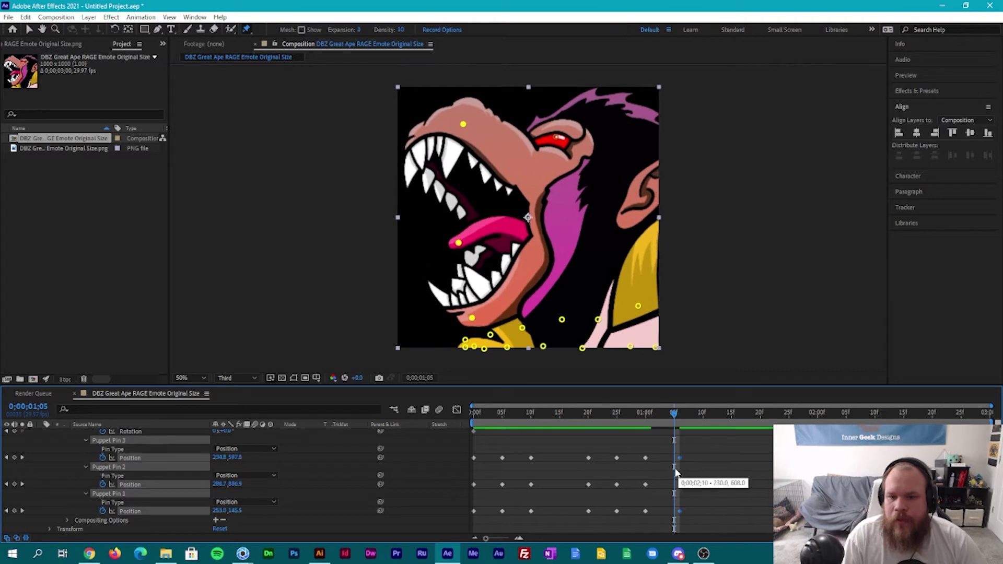
Shift all position keyframes of the three mouth pins together so the sequence starts at 0;00;00;10.
left_click_drag(725, 453, 464, 528)
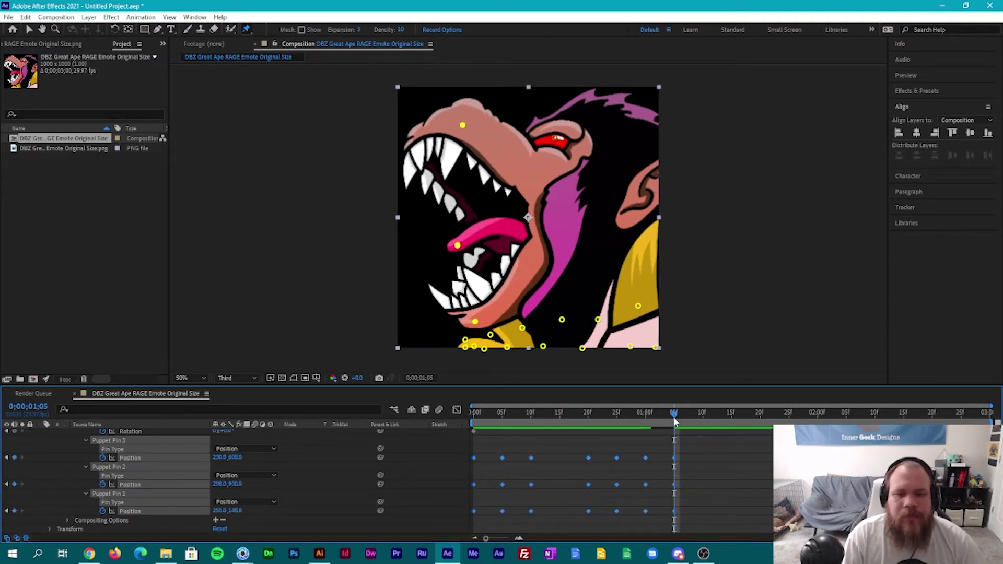
left_click_drag(651, 419, 530, 440)
left_click_drag(475, 460, 532, 459)
Collapse the Puppet effect properties, expand the layer's transform properties and set a Position keyframe at 0;00;00;10.
scroll(111, 478, "up", 5)
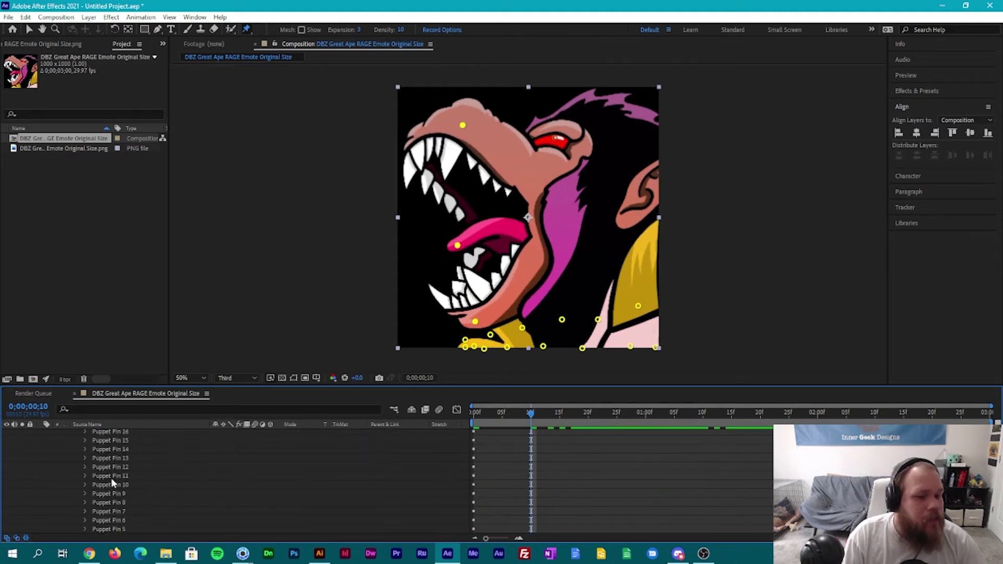
left_click(67, 485)
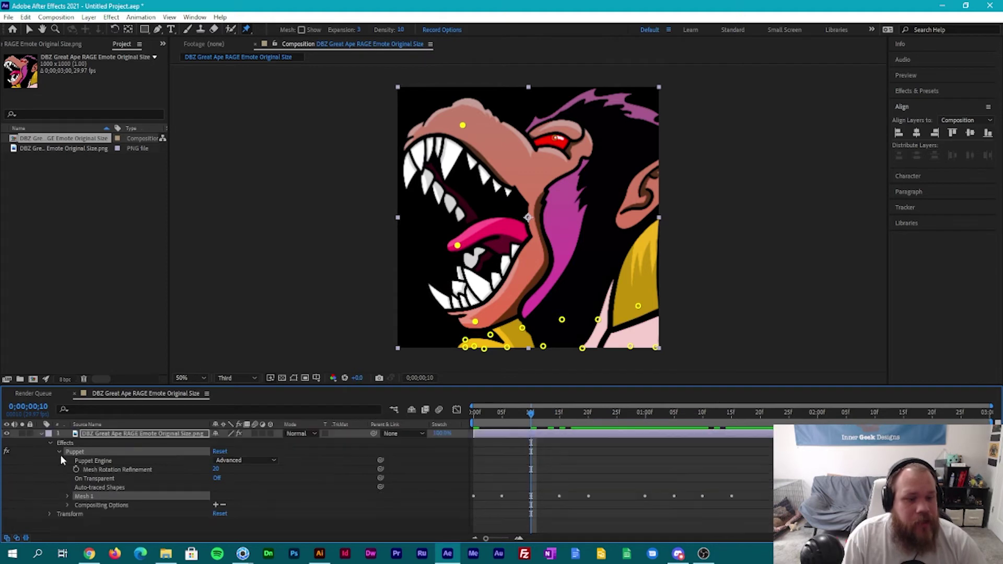
left_click(60, 452)
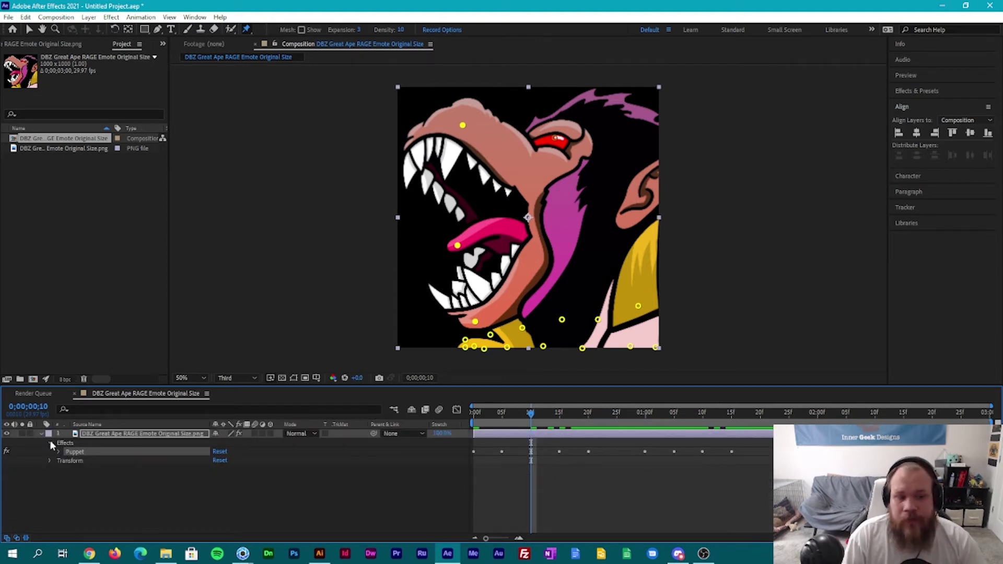
left_click(51, 443)
left_click(49, 452)
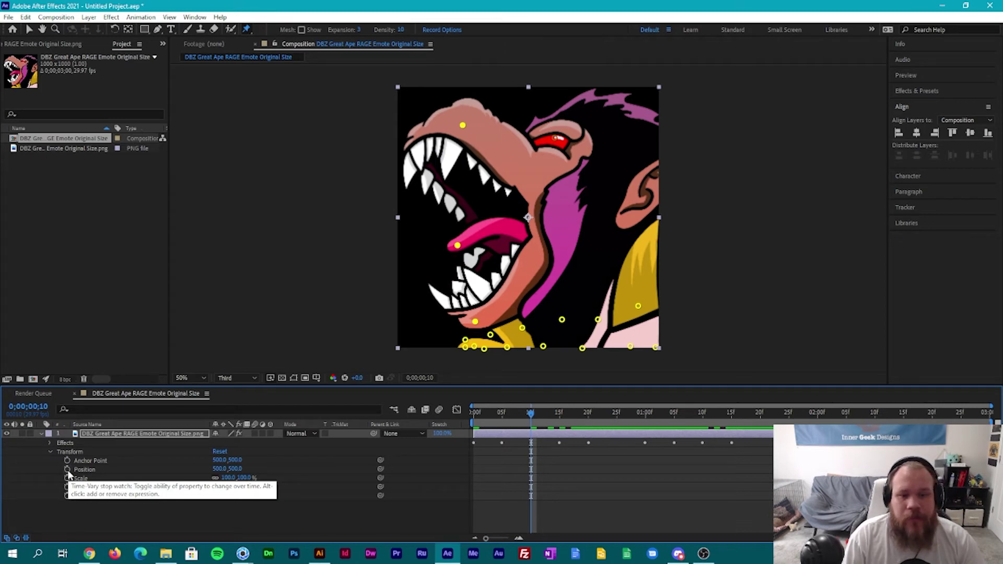
left_click(67, 469)
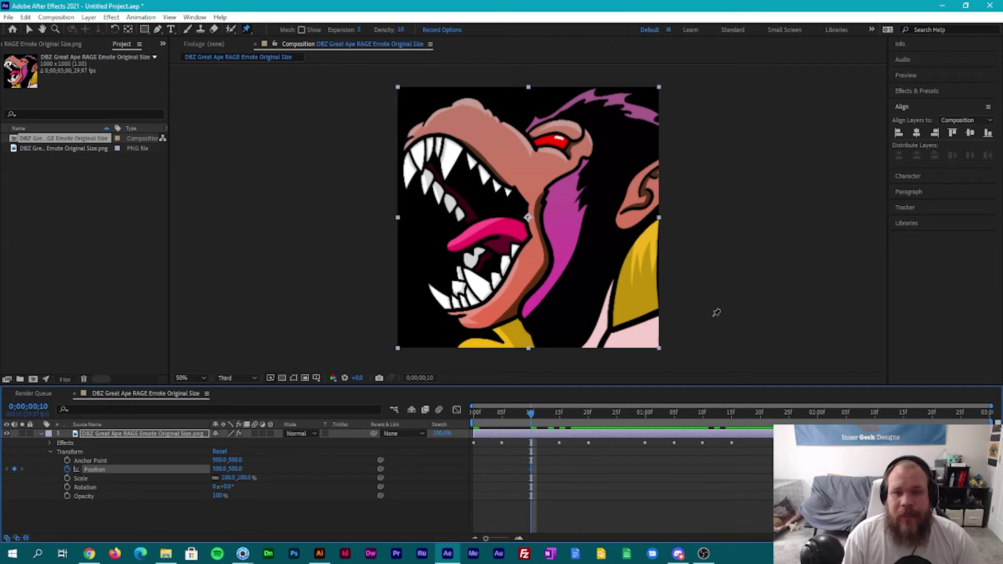
At the first frame, move the layer off the canvas past its lower-right corner to about 1524, 1536 and play the animation.
key("Page_Up")
key("Page_Up")
key("Page_Up")
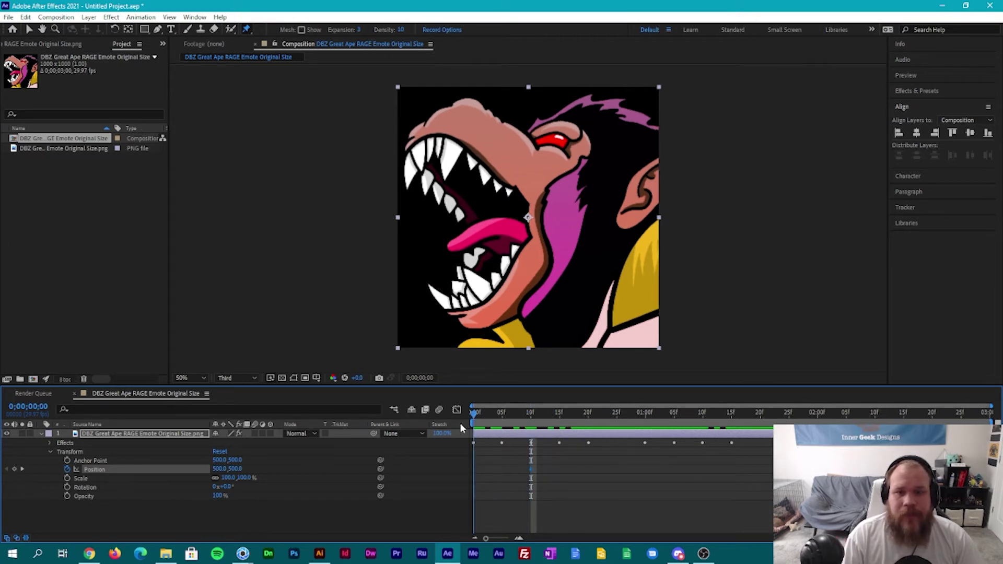
key("Home")
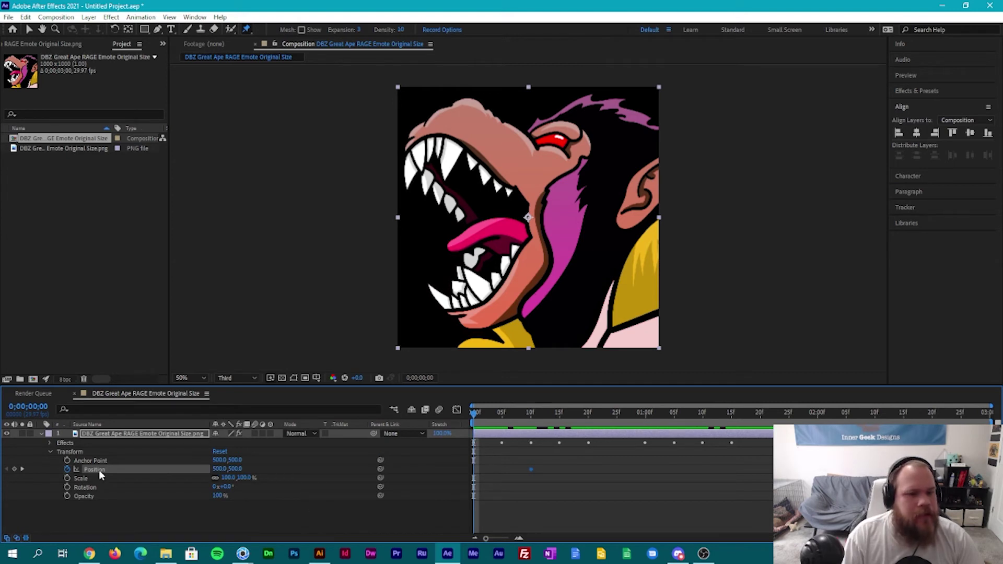
key("v")
left_click(564, 314)
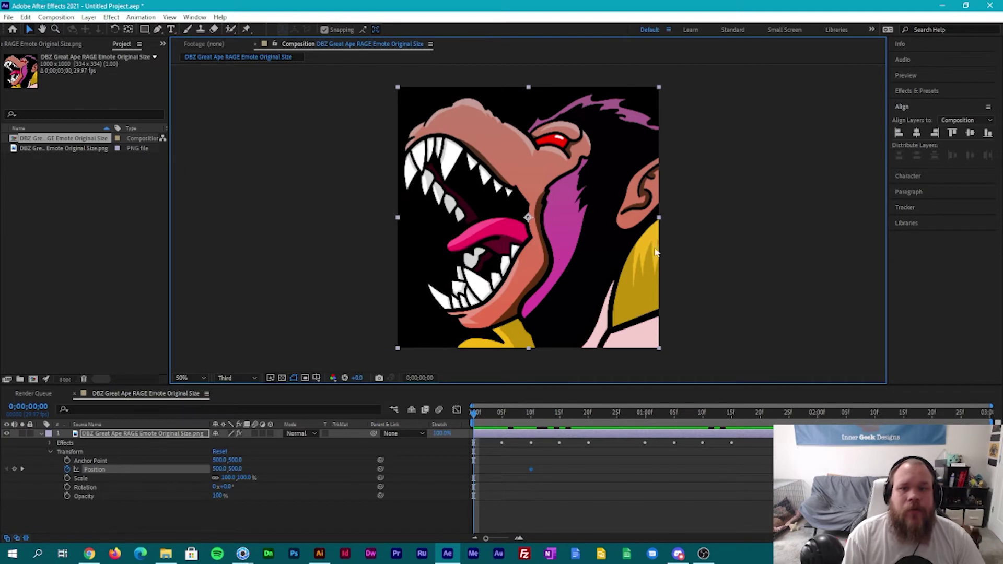
left_click(674, 229)
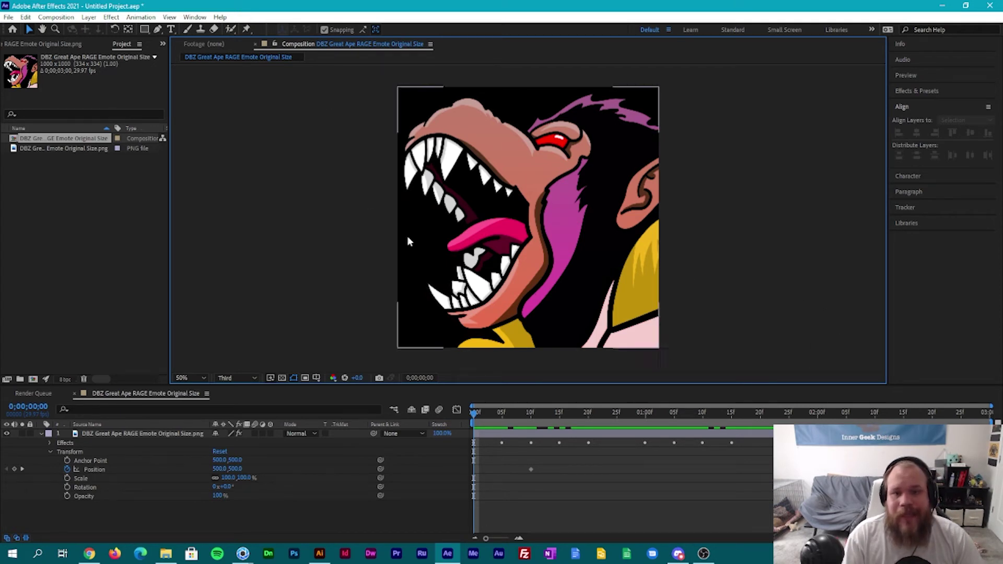
left_click(437, 256)
left_click_drag(543, 255, 665, 360)
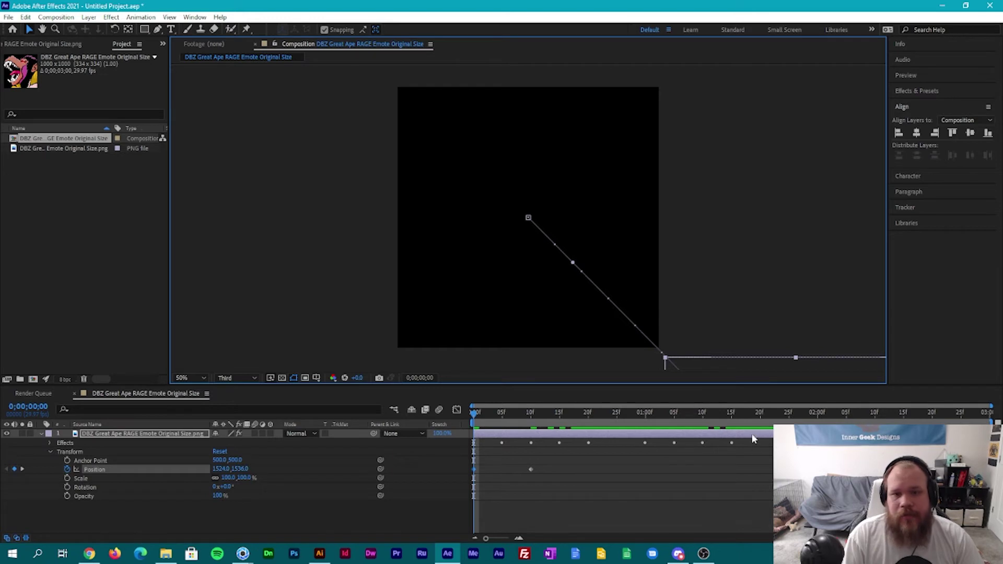
left_click(759, 295)
key("space")
Apply Easy Ease to both layer Position keyframes and play the animation from the first frame.
left_click(531, 416)
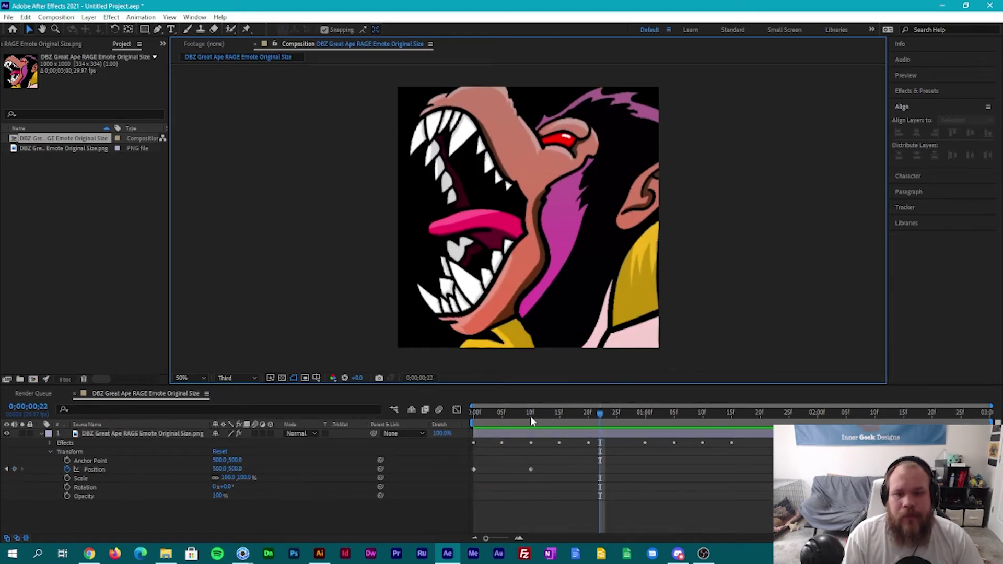
left_click_drag(547, 458, 470, 470)
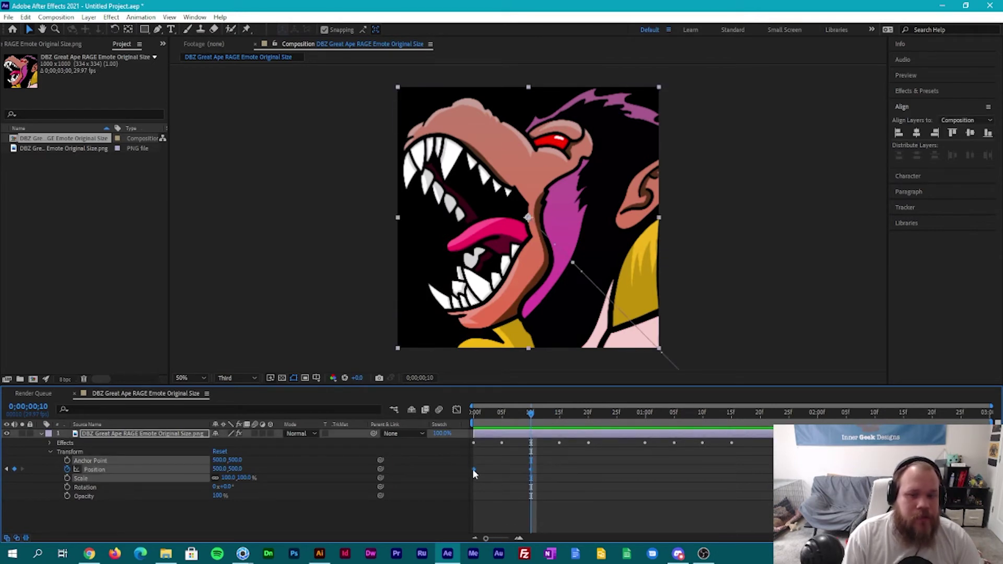
right_click(474, 473)
mouse_move(519, 460)
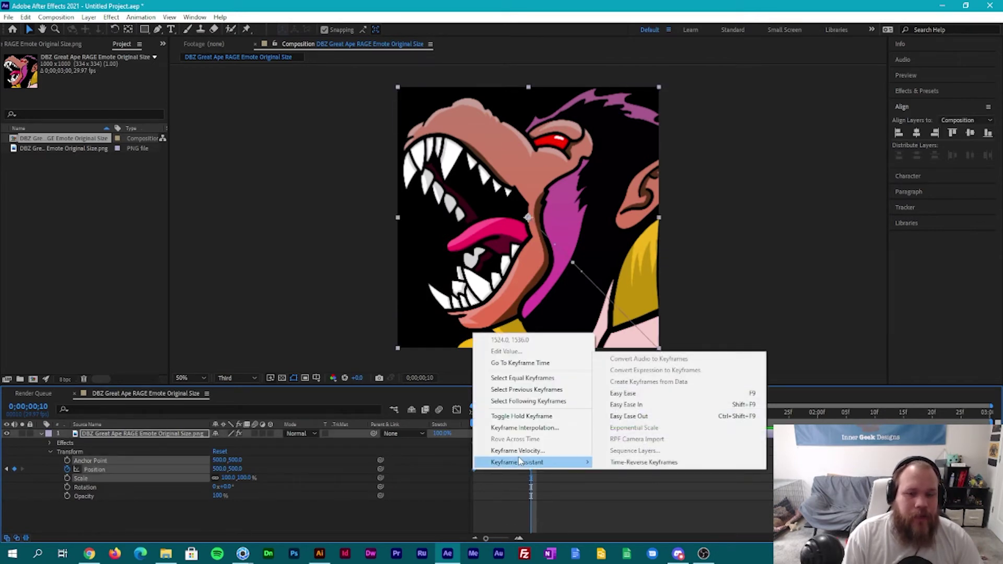
left_click(627, 393)
left_click_drag(531, 413, 446, 421)
left_click(778, 240)
key("space")
key("space")
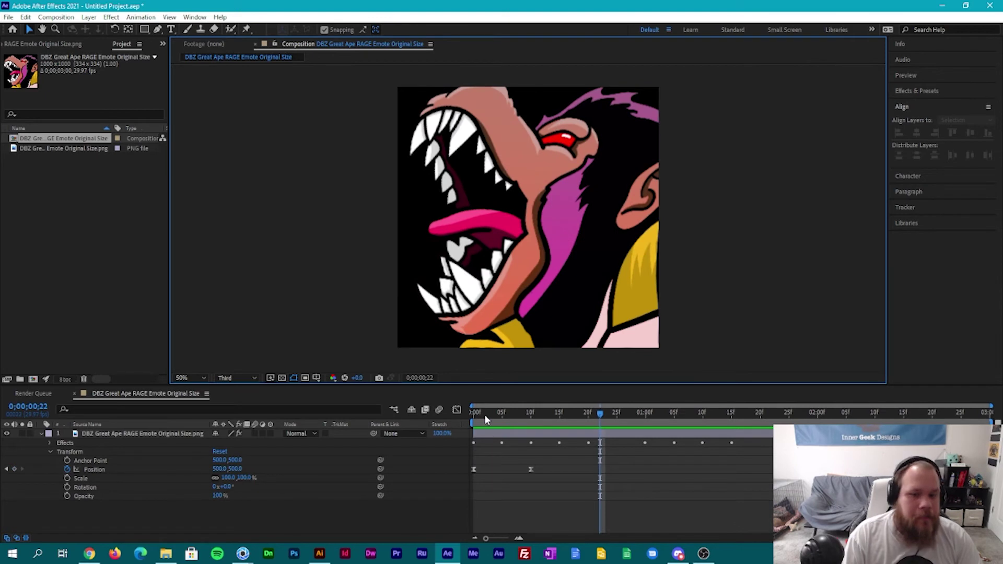
In the Position speed graph, extend the first keyframe's outgoing ease handle to about the five-frame mark and play the animation.
left_click_drag(485, 415, 457, 422)
left_click(456, 410)
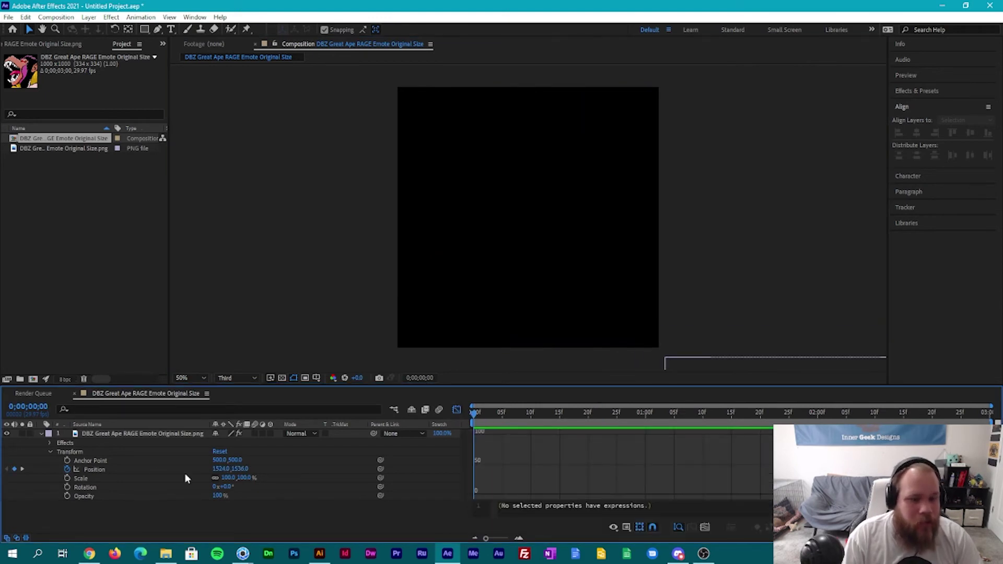
left_click(108, 469)
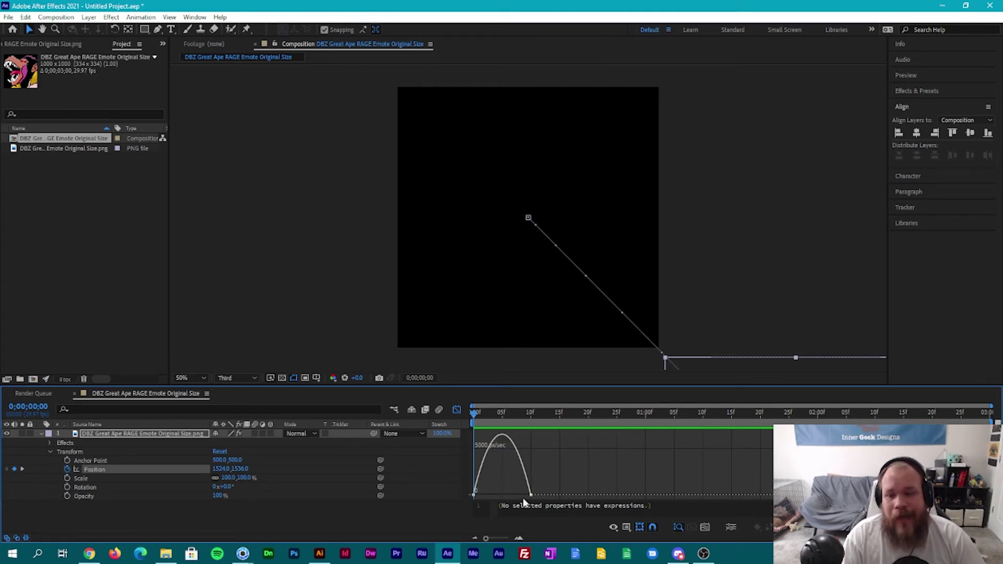
left_click(474, 495)
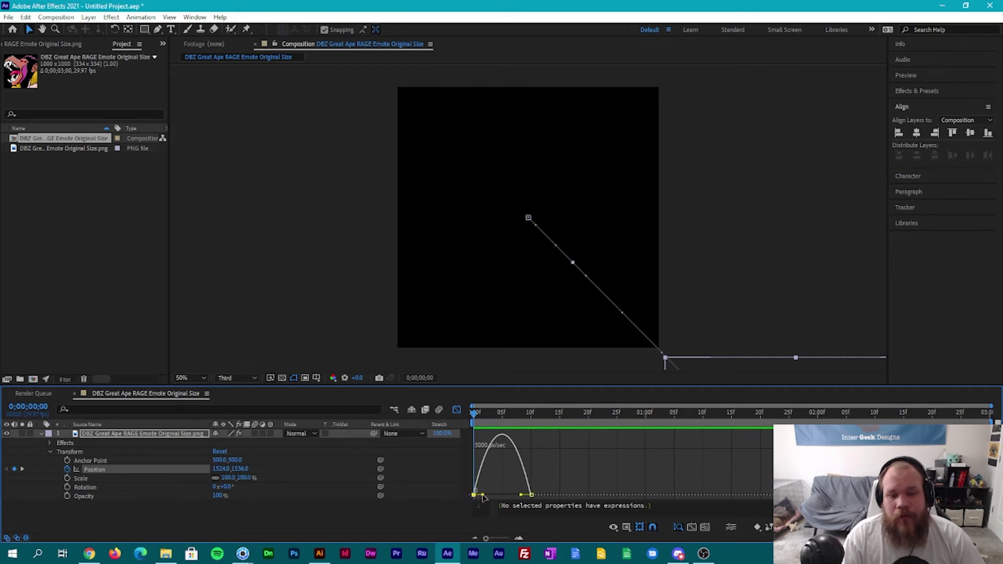
left_click_drag(483, 498, 509, 496)
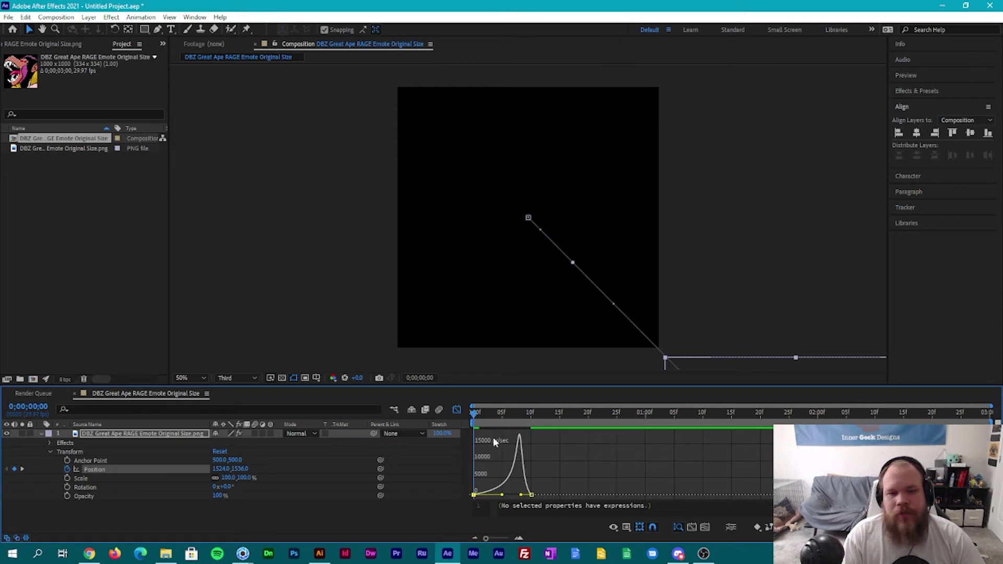
left_click(707, 258)
key("space")
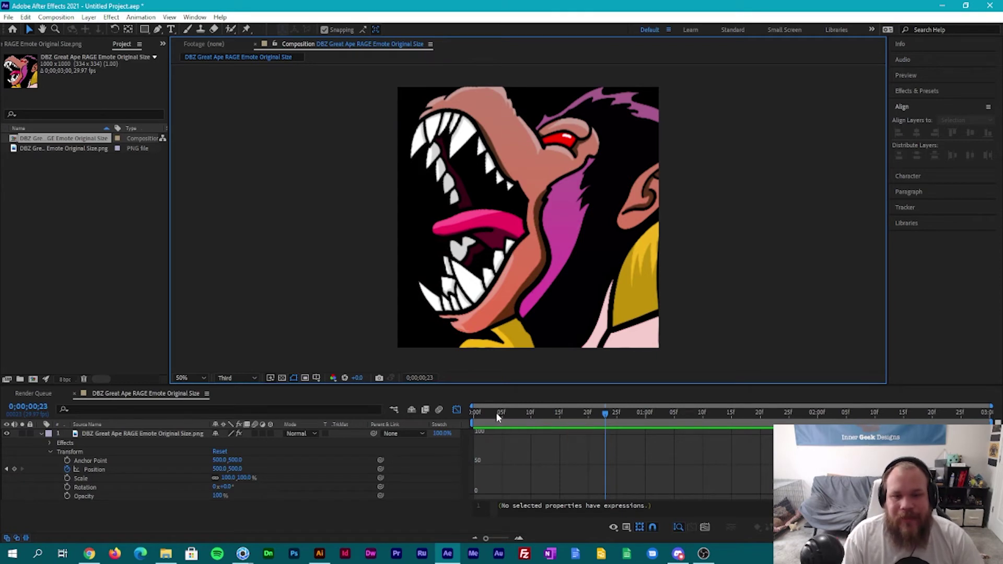
left_click(462, 421)
key("space")
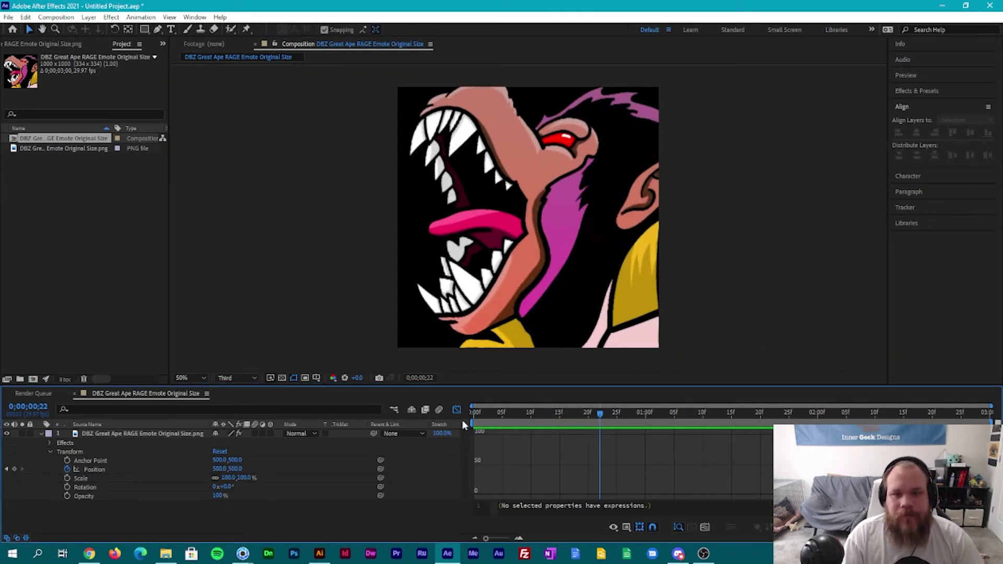
Close the graph editor and replay the animation from the first frame to check the layer's eased entrance.
left_click(456, 411)
left_click_drag(503, 412, 441, 411)
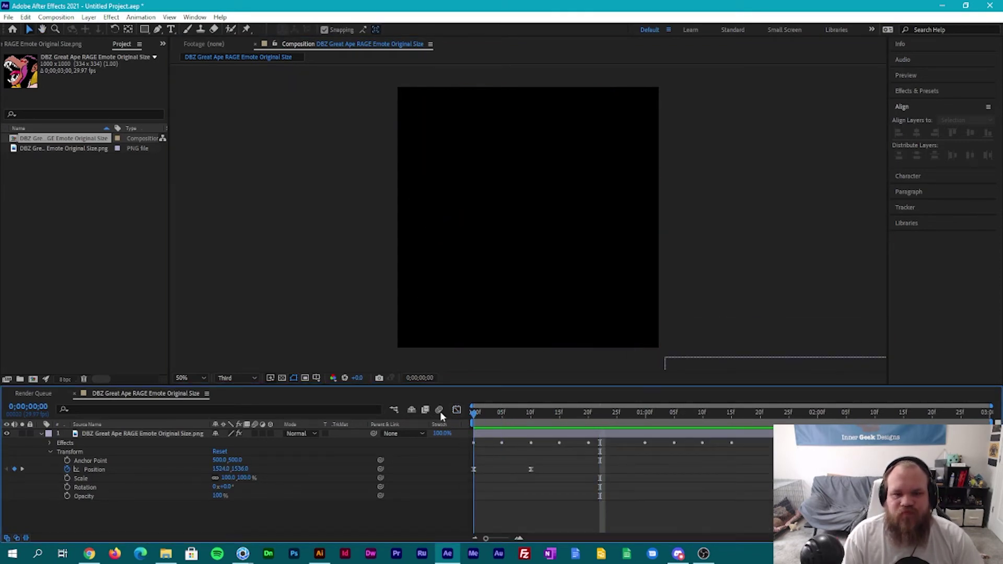
key("space")
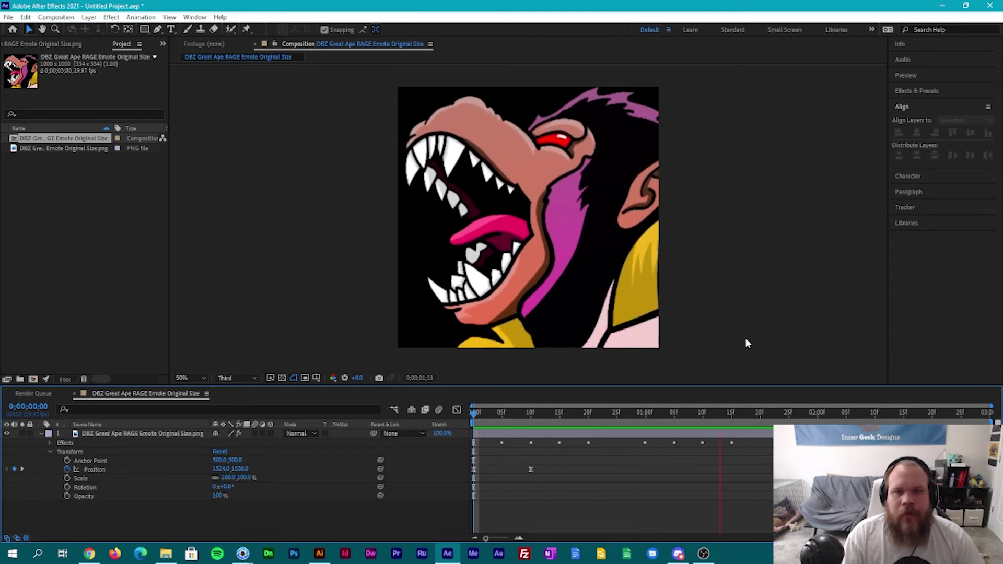
key("space")
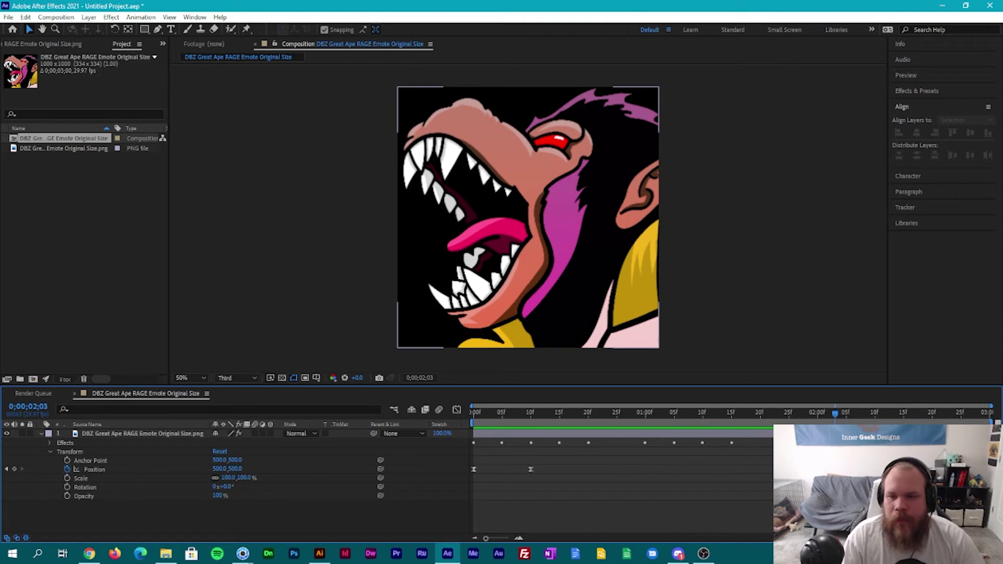
left_click_drag(838, 413, 468, 439)
key("space")
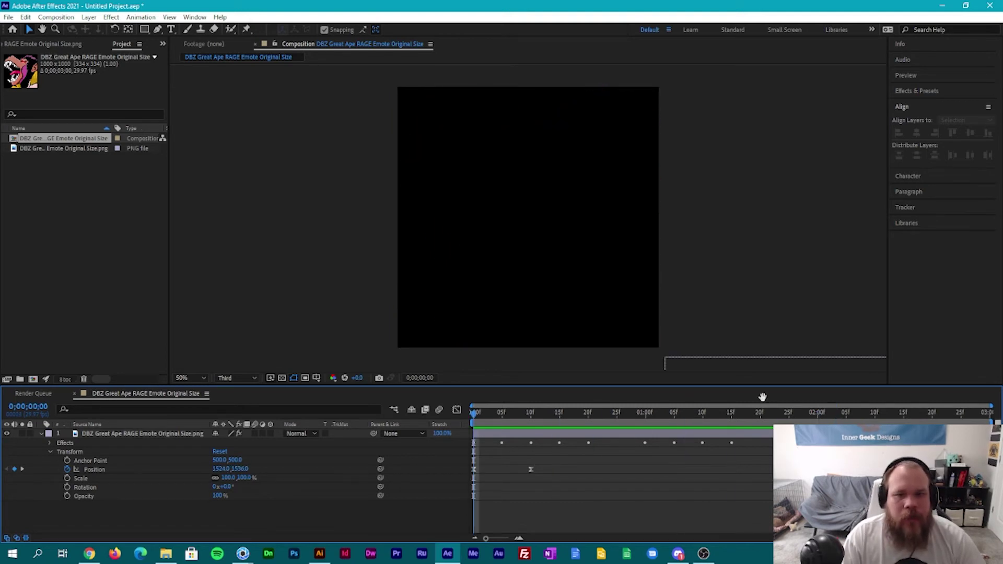
key("space")
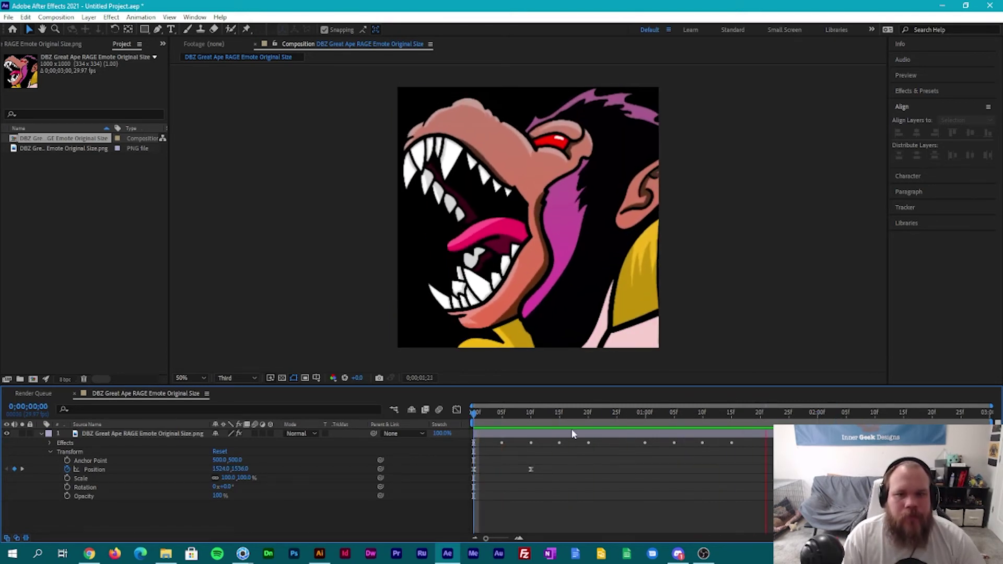
key("Home")
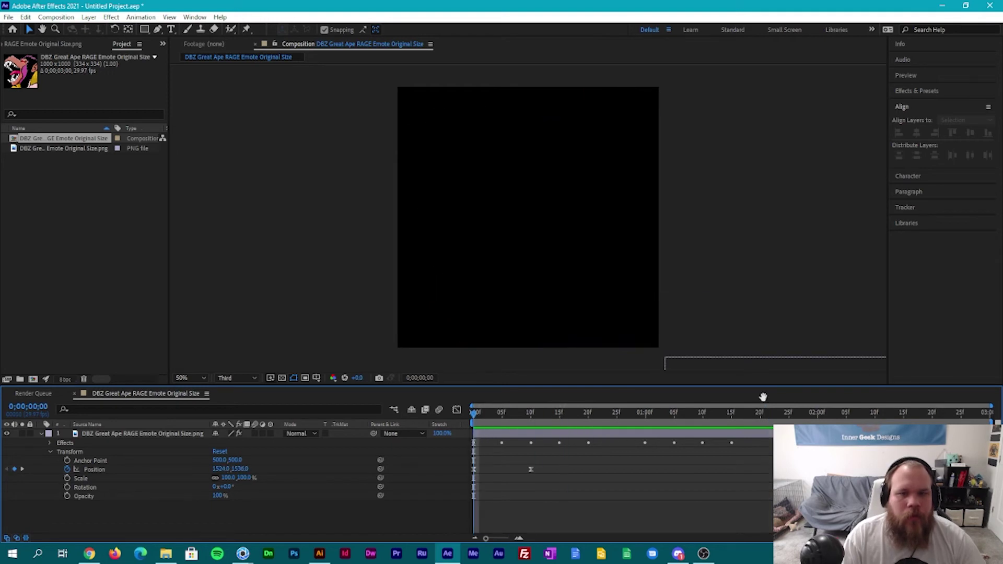
Replay the animation from the first frame and stop it at about 0;00;01;03.
key("space")
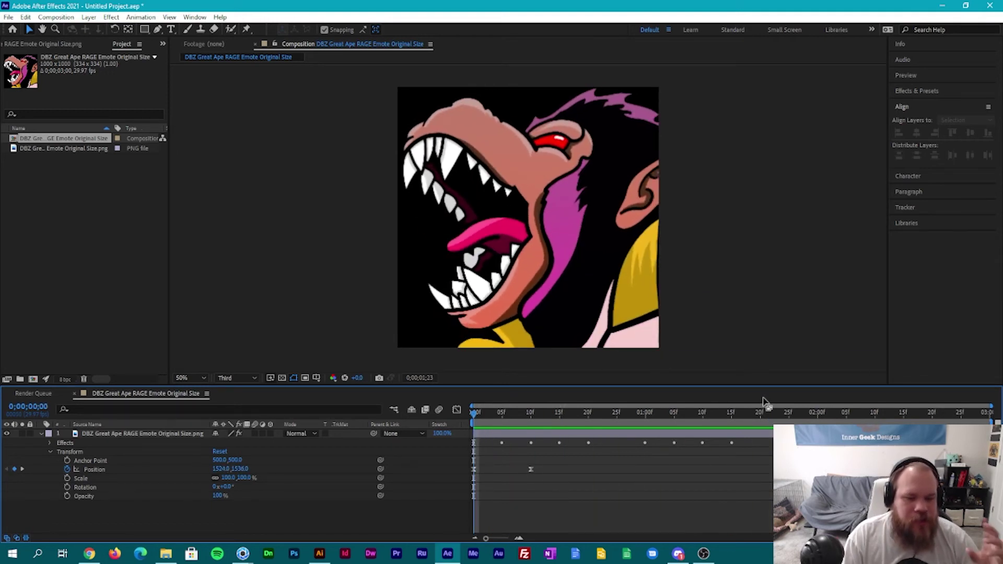
key("space")
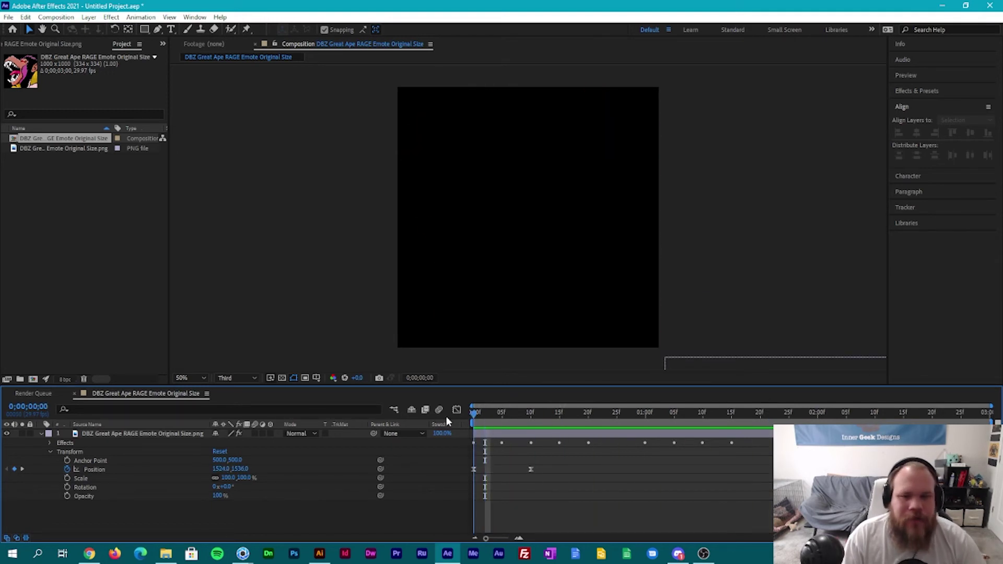
key("space")
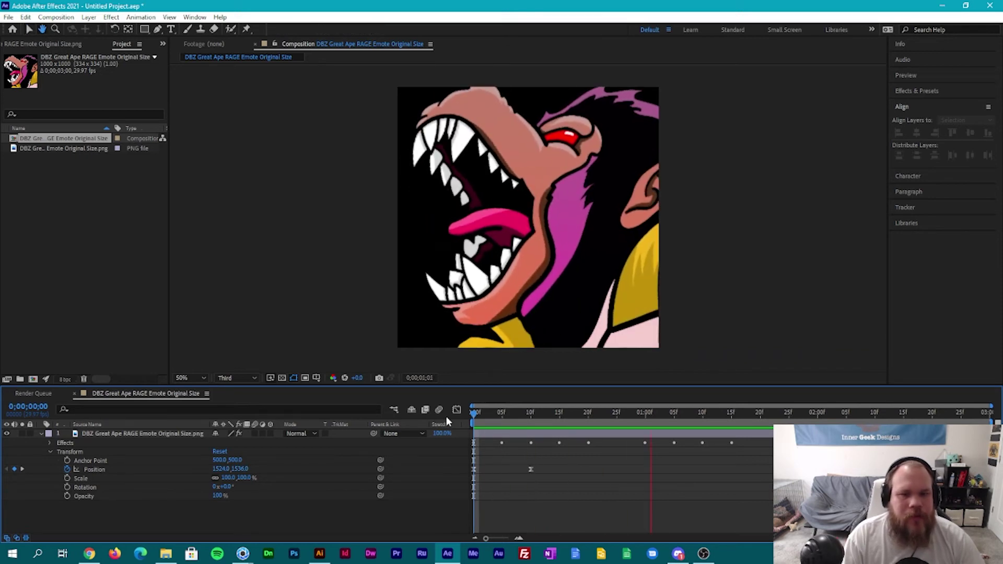
key("space")
With no layer selected, draw a rectangle with a solid dark red fill that covers the canvas and extends slightly past its edges.
left_click(109, 434)
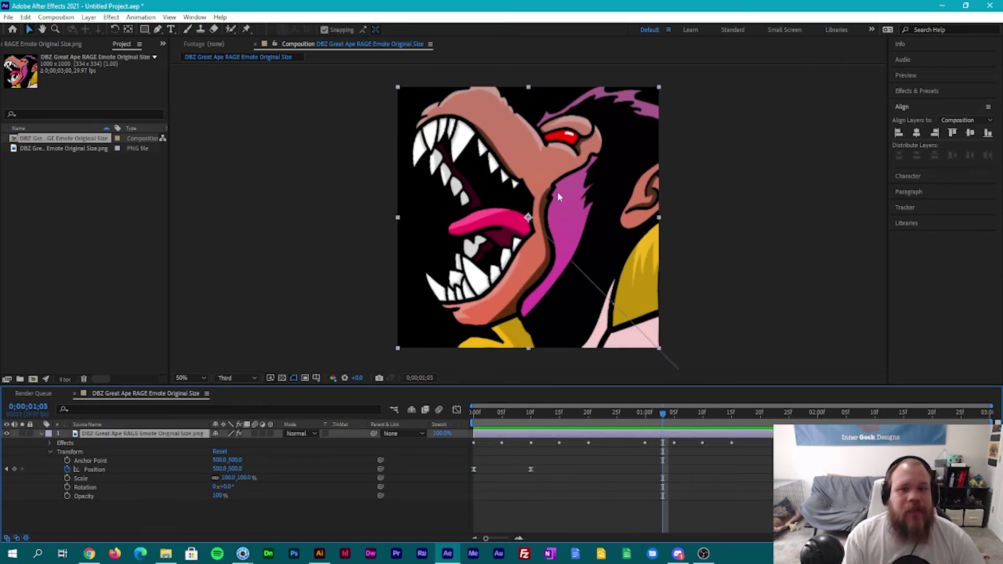
left_click(206, 146)
left_click(144, 29)
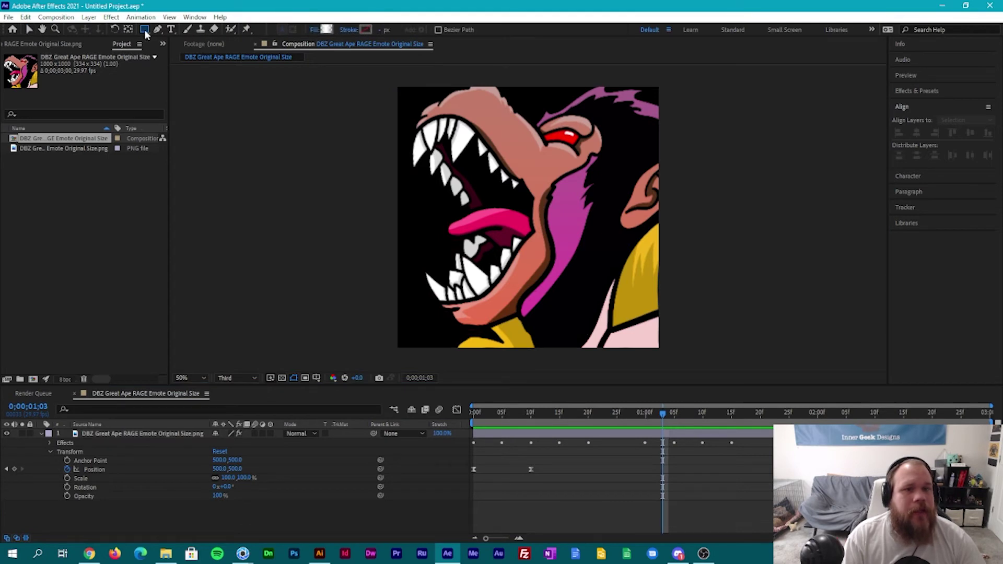
left_click(313, 30)
left_click(698, 172)
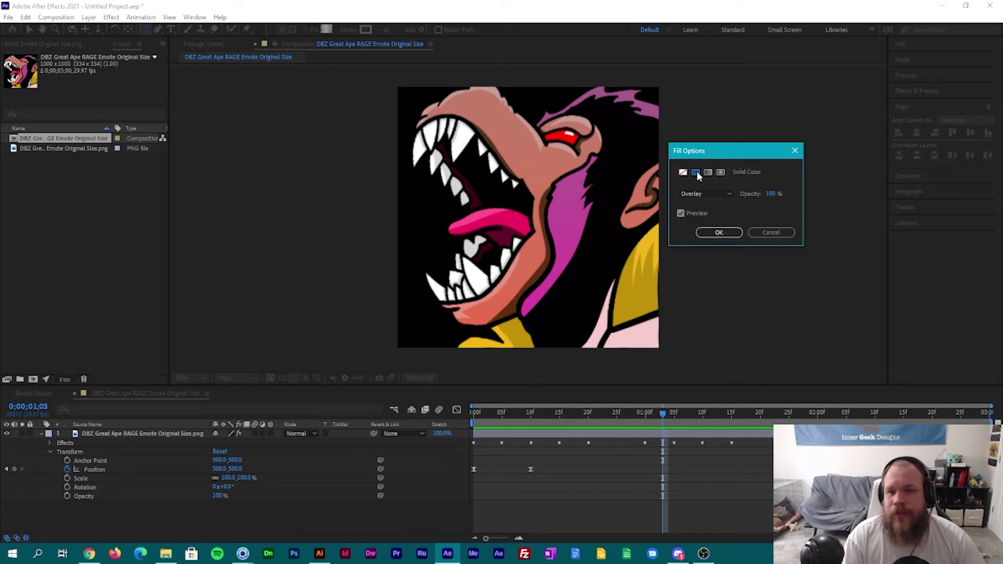
left_click(719, 232)
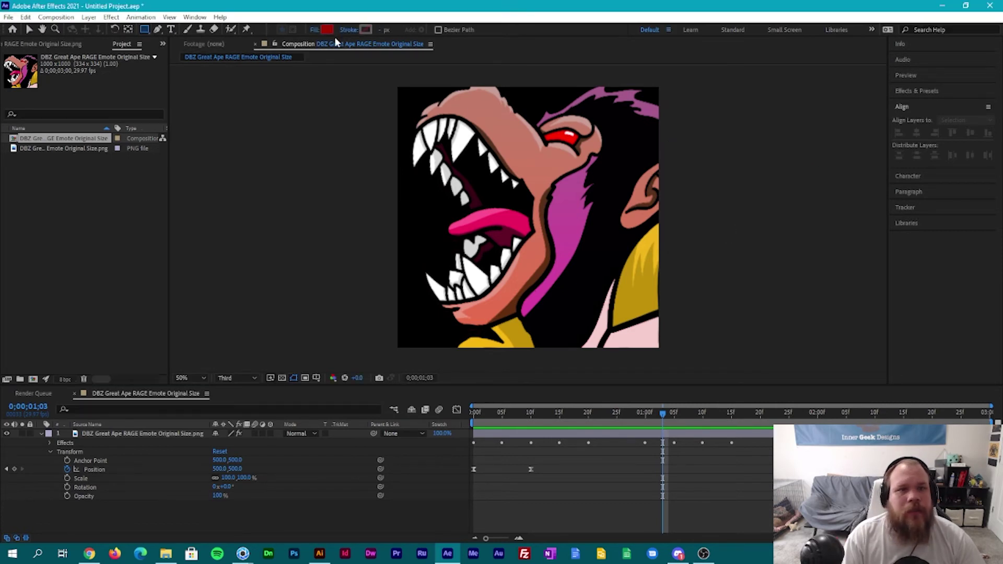
mouse_move(390, 83)
left_mouse_down()
mouse_move(643, 291)
mouse_move(686, 359)
left_mouse_up()
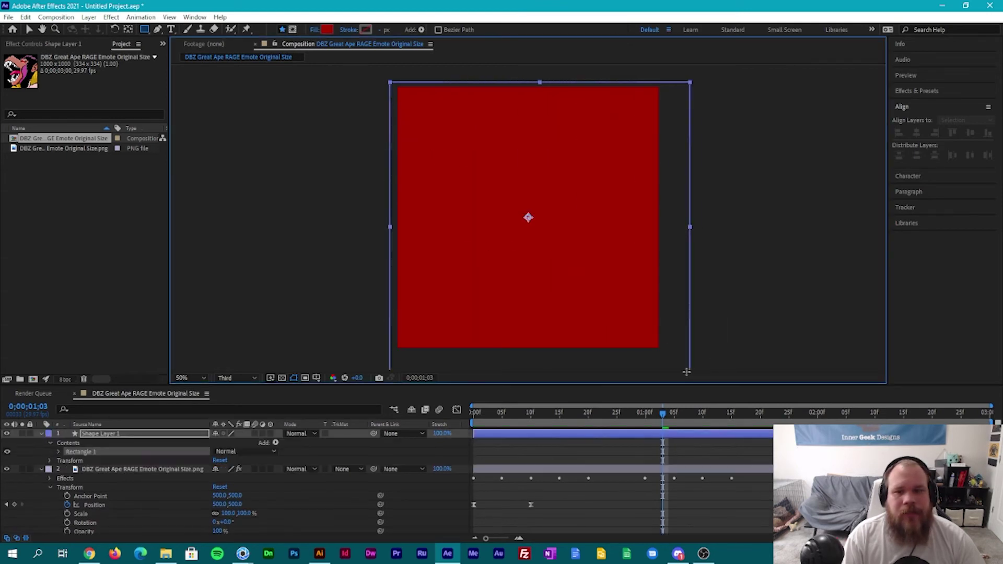
Collapse both layers' properties and move the red shape layer beneath the Great Ape emote layer.
left_click(41, 469)
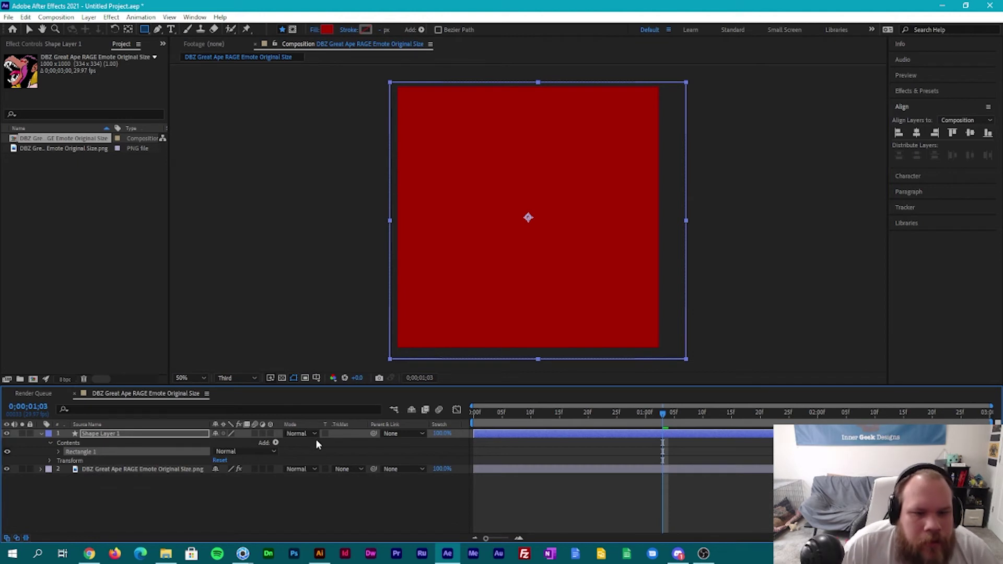
left_click(43, 434)
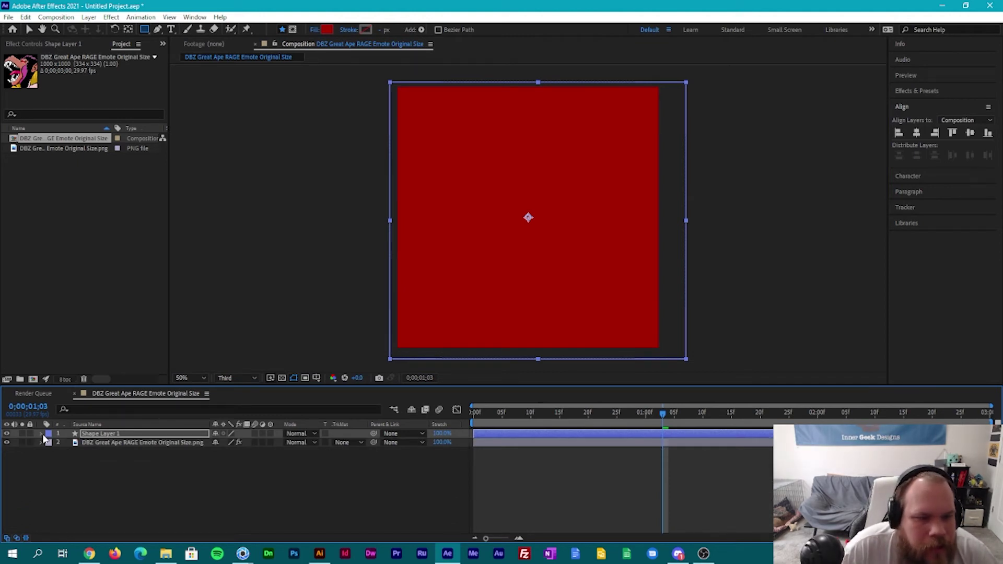
left_click_drag(125, 434, 127, 460)
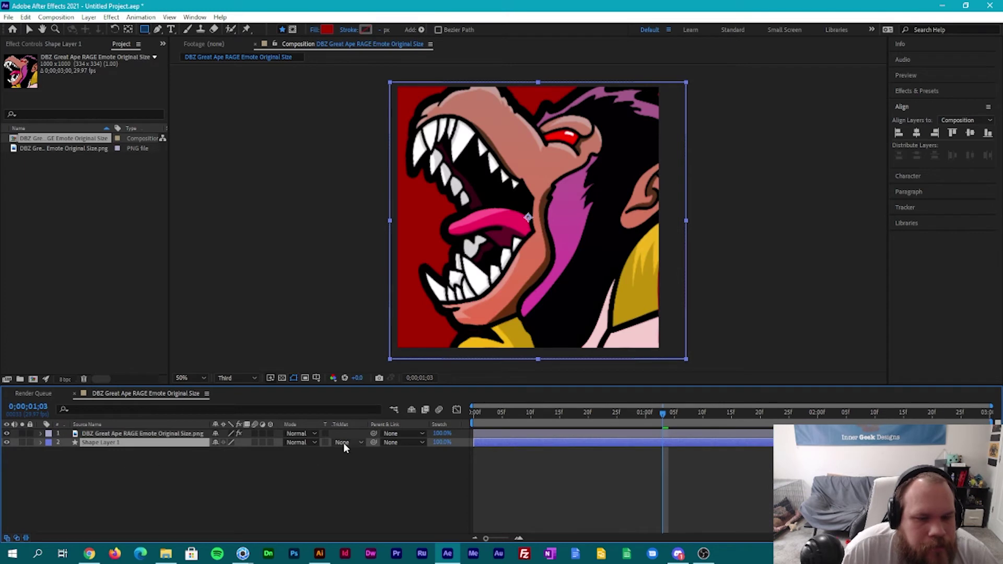
Give the red shape layer an Alpha Matte from the emote layer and scrub the timeline to check the masked silhouette.
left_click(344, 443)
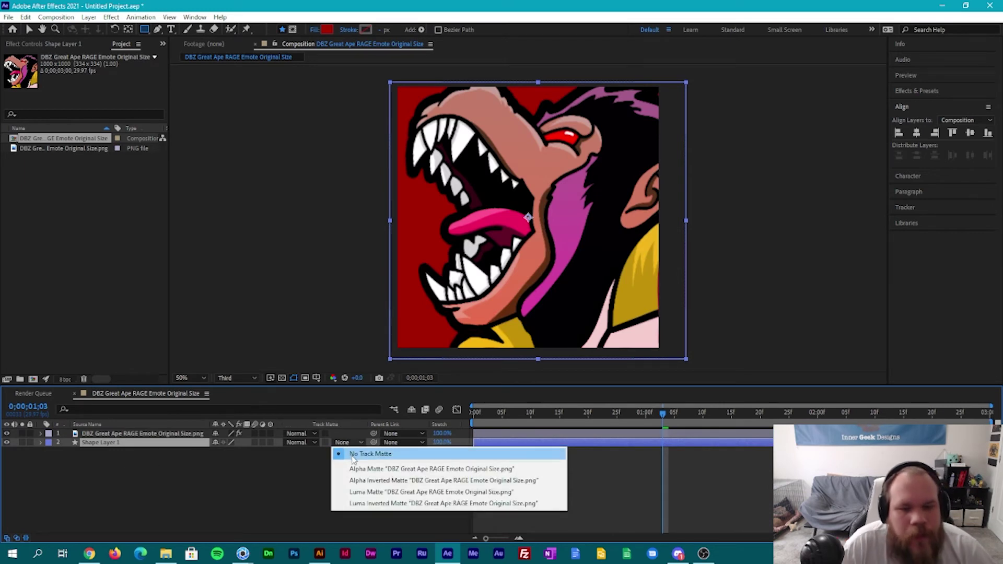
left_click(364, 470)
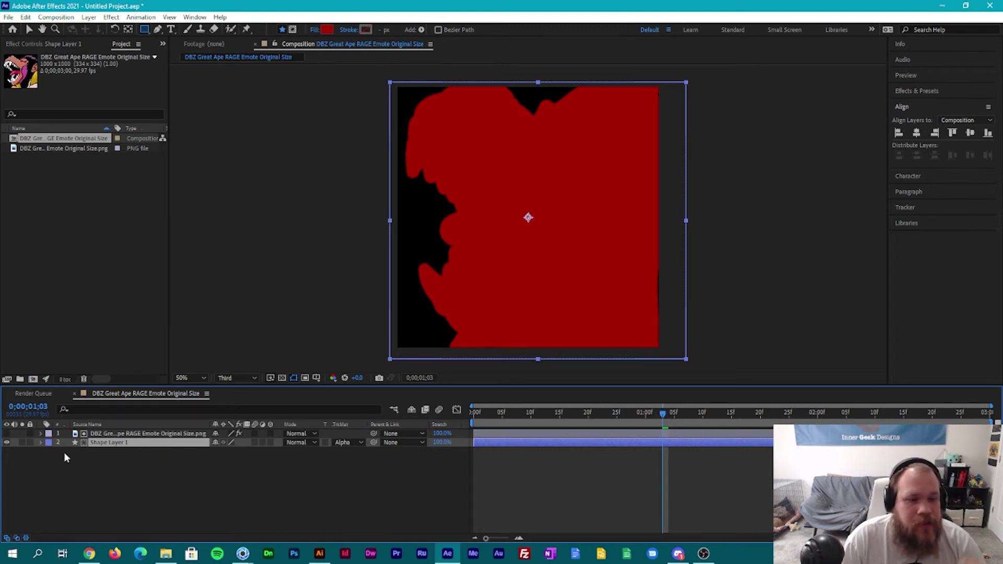
mouse_move(664, 416)
left_mouse_down()
mouse_move(506, 420)
mouse_move(674, 420)
left_mouse_up()
left_click_drag(486, 421, 549, 424)
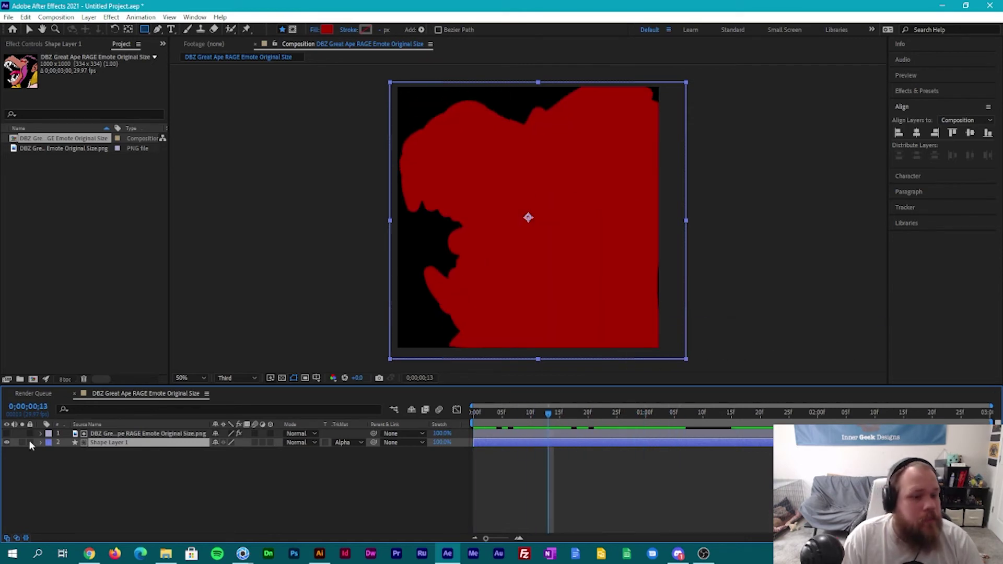
Duplicate the emote layer, place the copy beneath the red shape layer and make it visible, leaving the matte layer hidden.
left_click(7, 434)
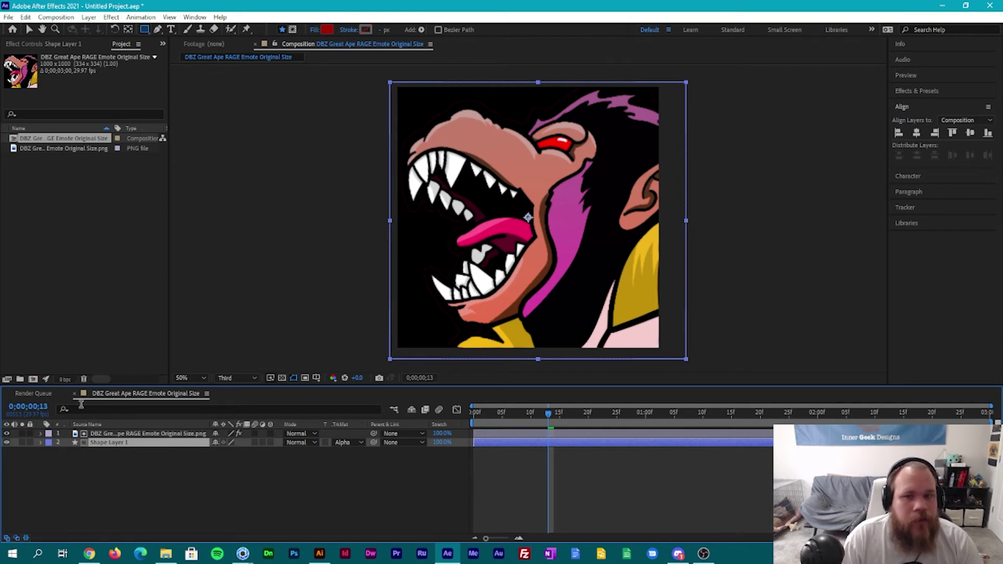
left_click(112, 436)
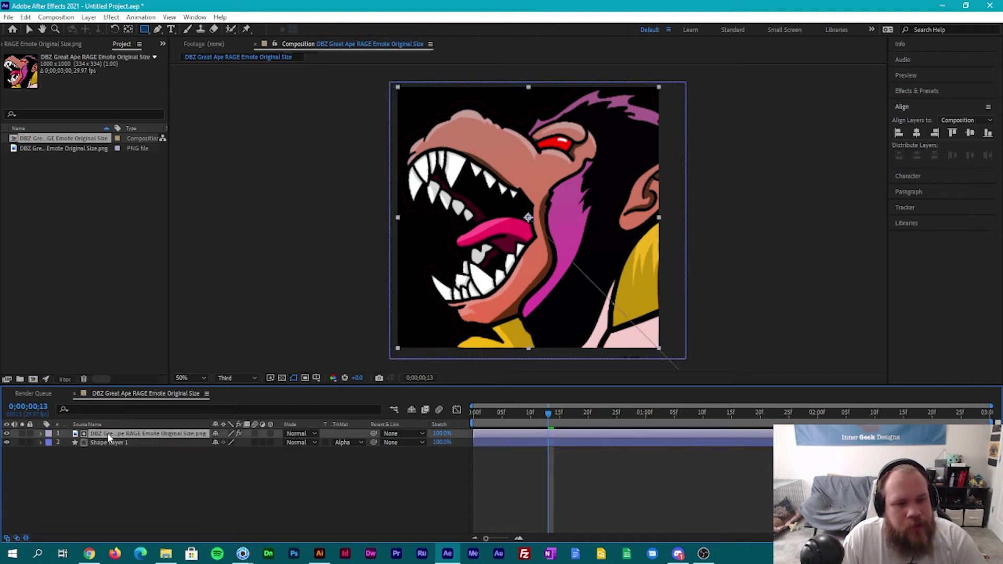
left_click(7, 434)
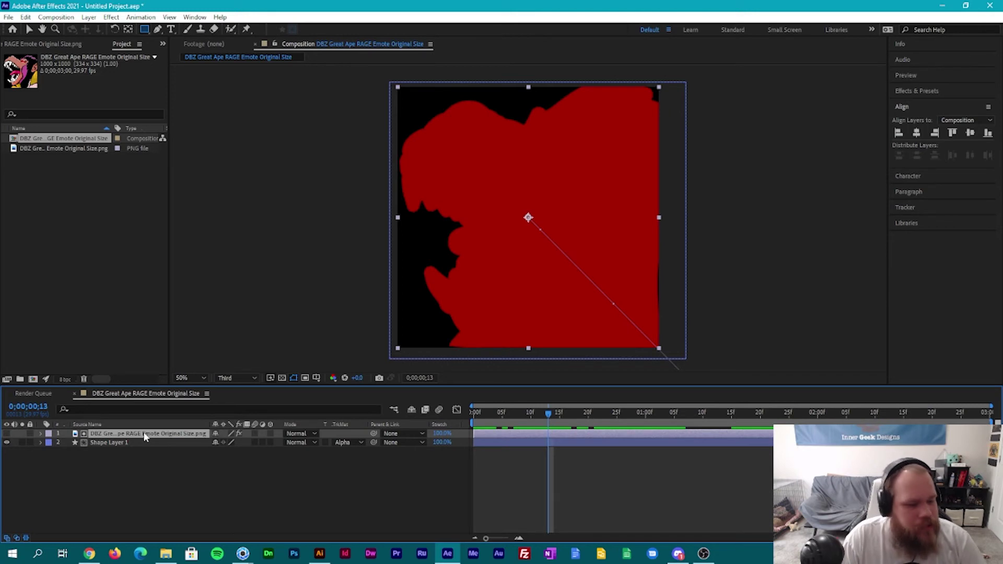
key("ctrl+d")
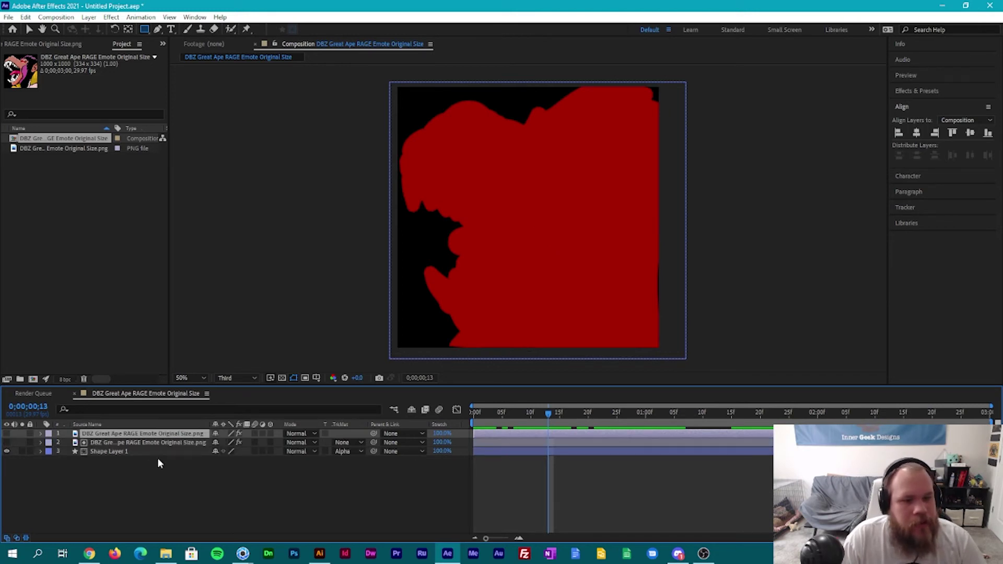
left_click_drag(124, 452, 119, 465)
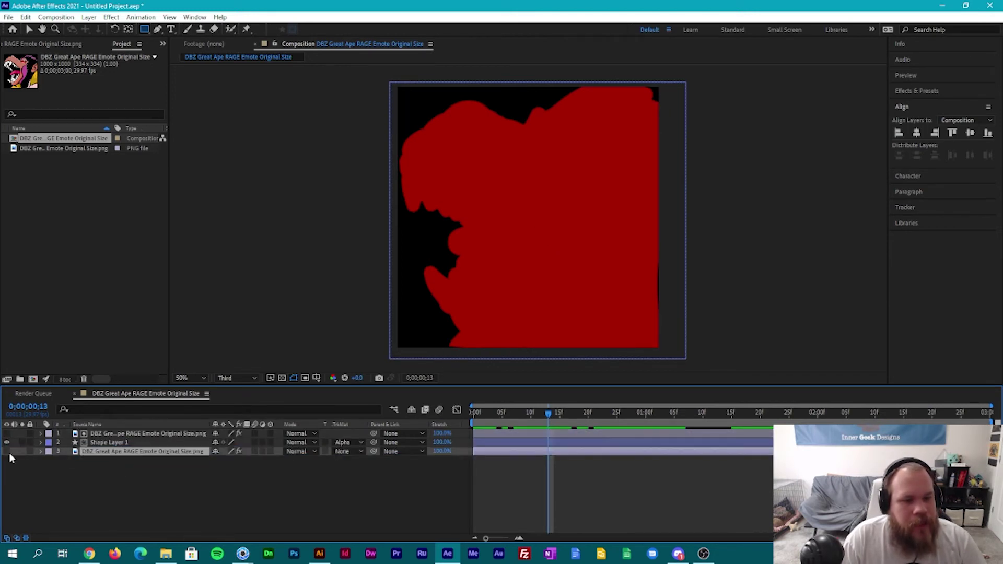
left_click(7, 451)
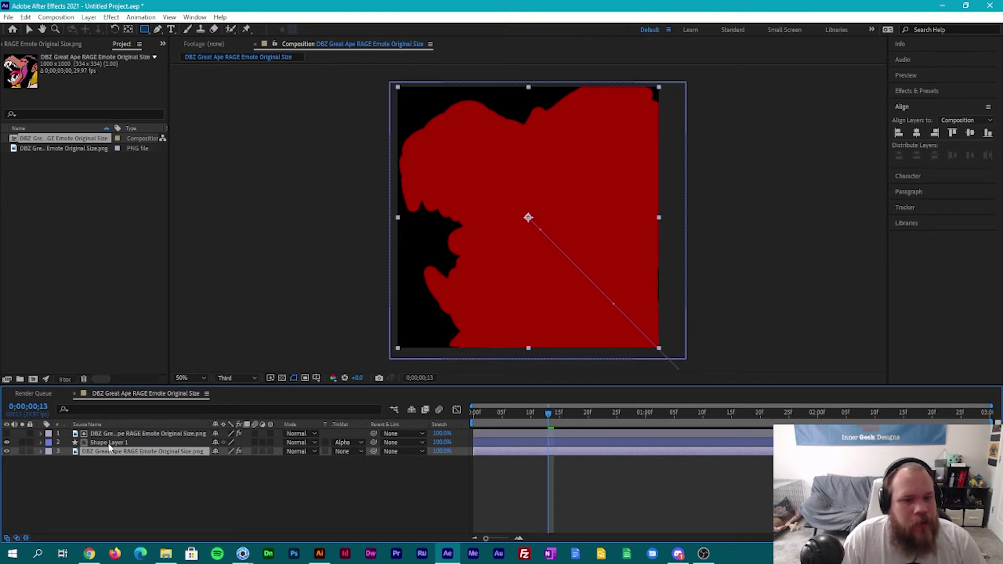
Try the Overlay, Soft Light, Hard Light, Saturation and Color blending modes on the red shape layer.
key("ctrl+Up")
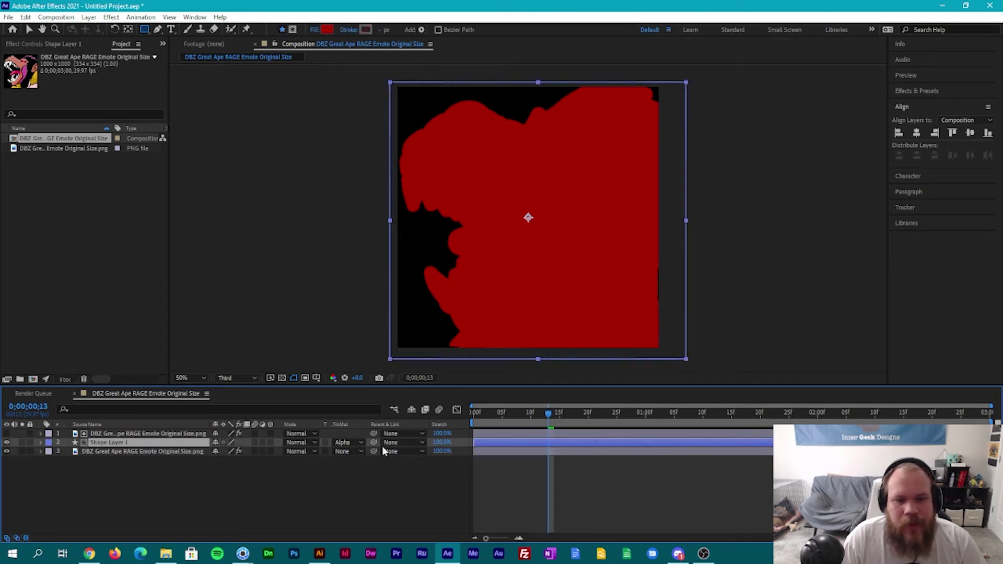
left_click(359, 442)
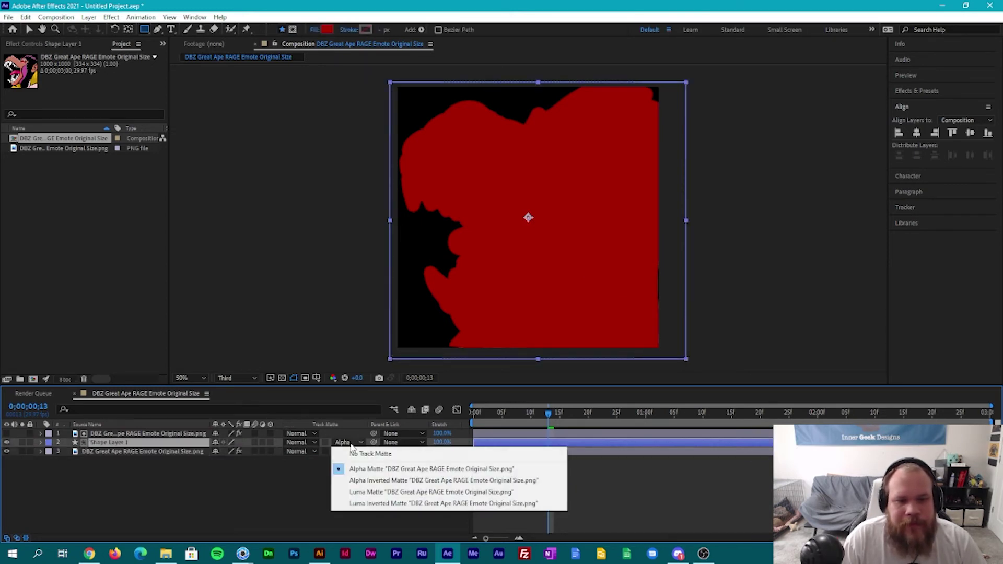
left_click(312, 447)
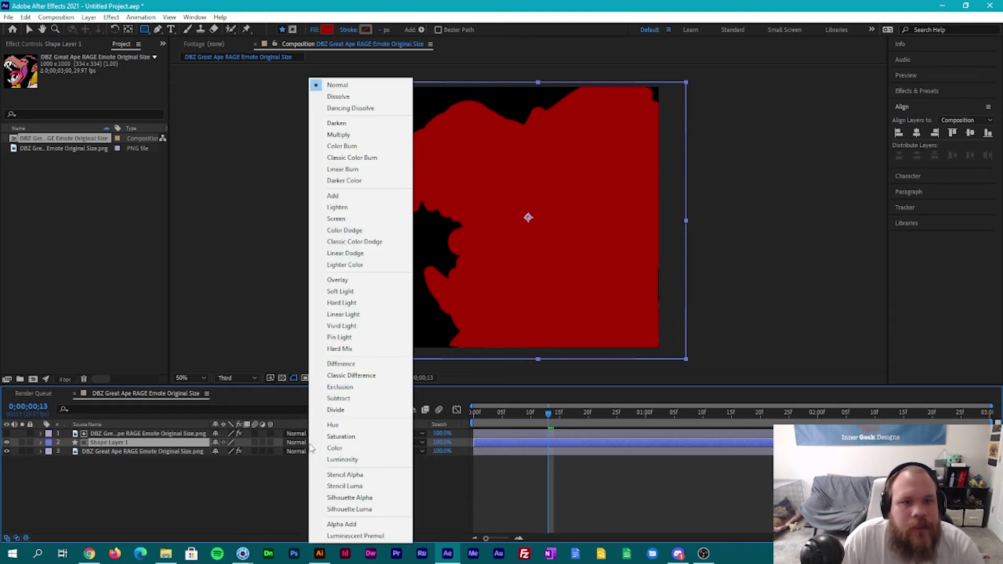
left_click(344, 282)
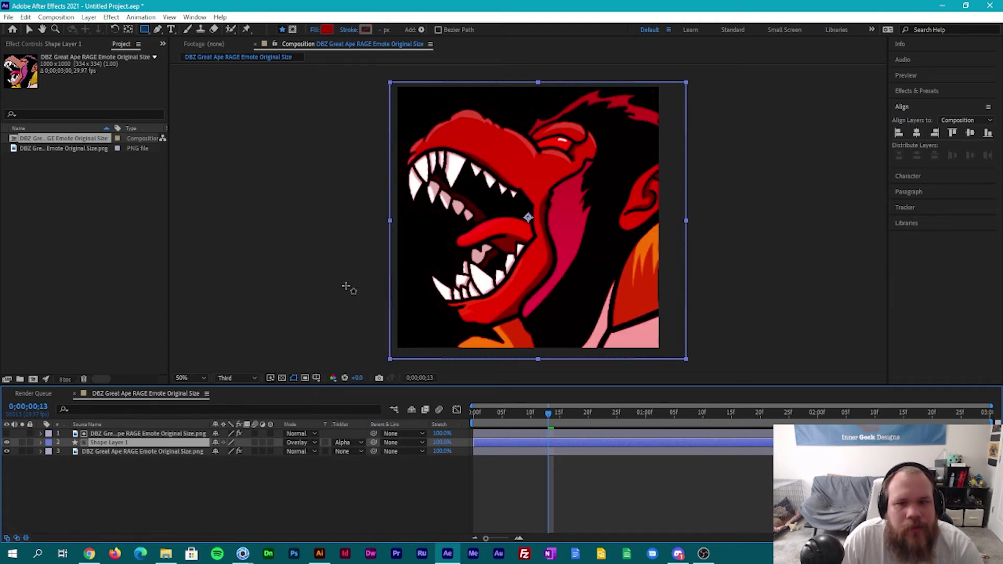
left_click(314, 444)
left_click(340, 291)
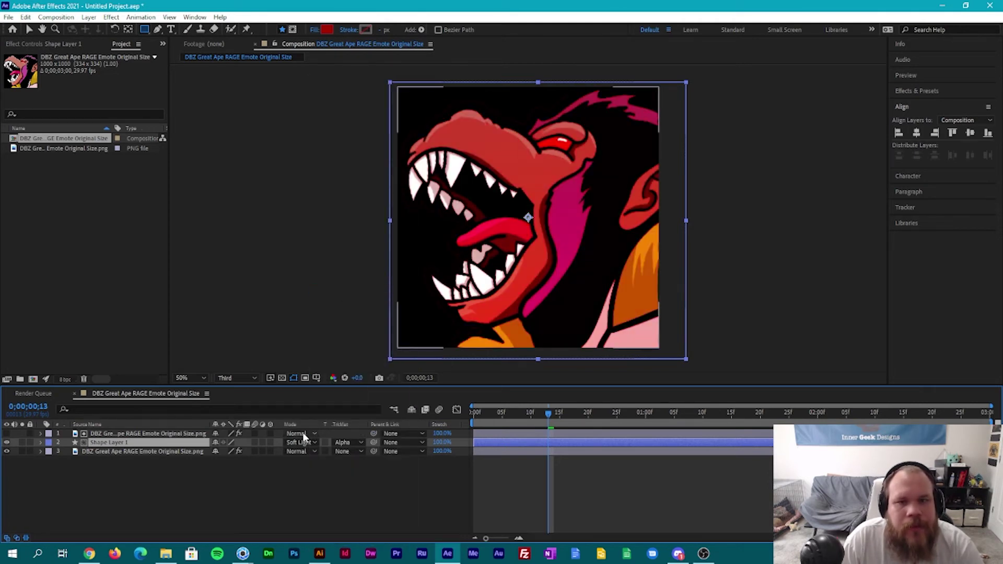
left_click(300, 442)
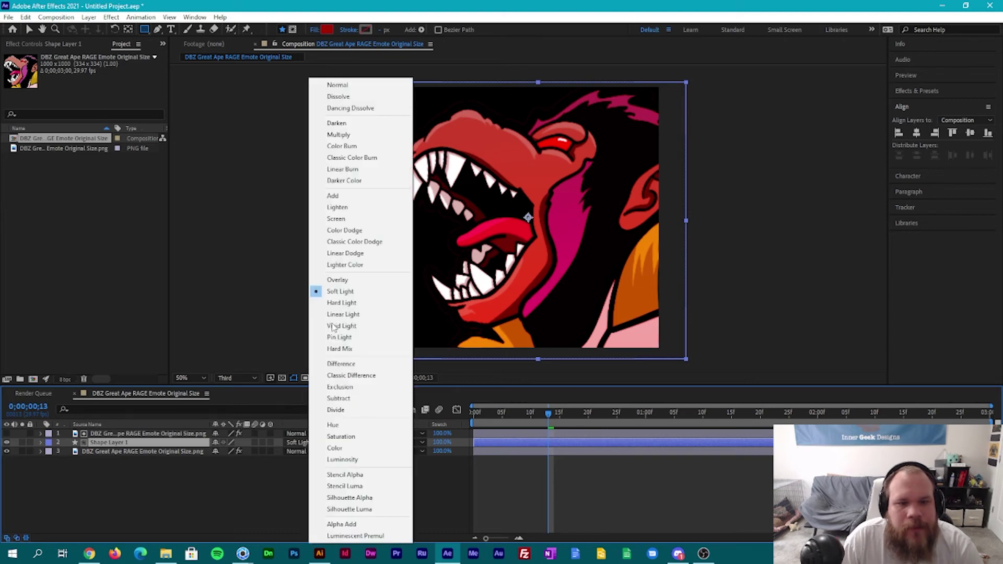
left_click(336, 302)
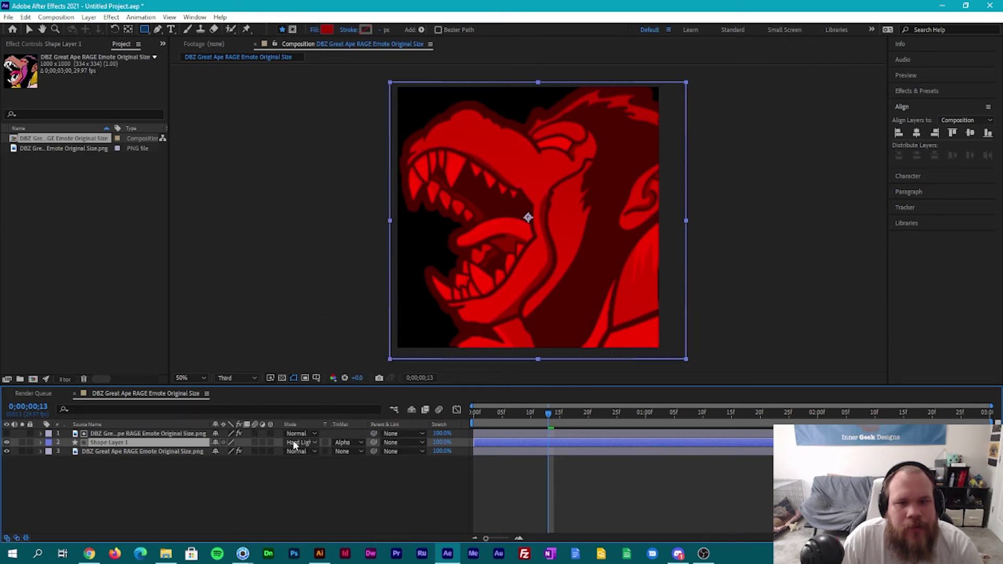
left_click(293, 444)
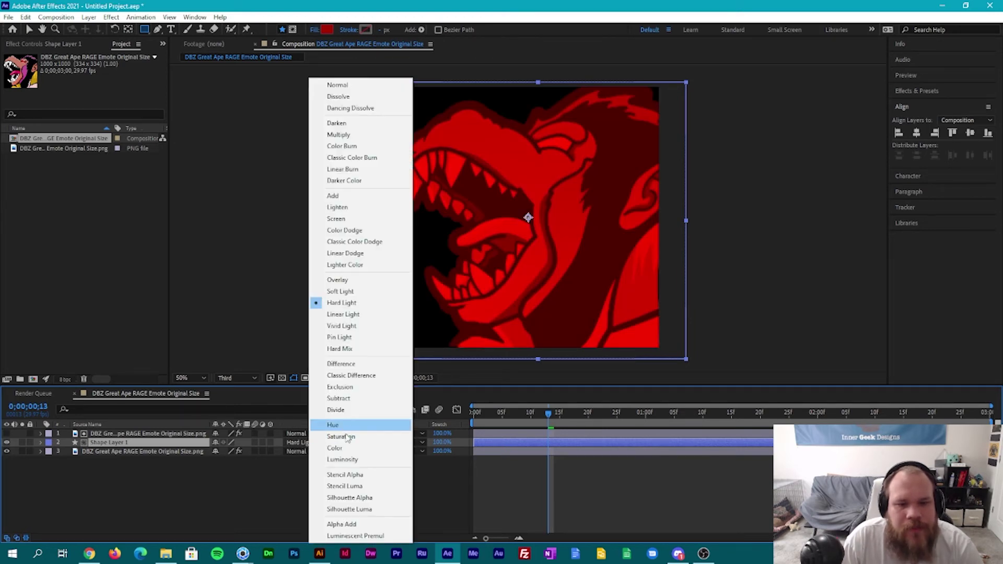
left_click(344, 438)
left_click(298, 442)
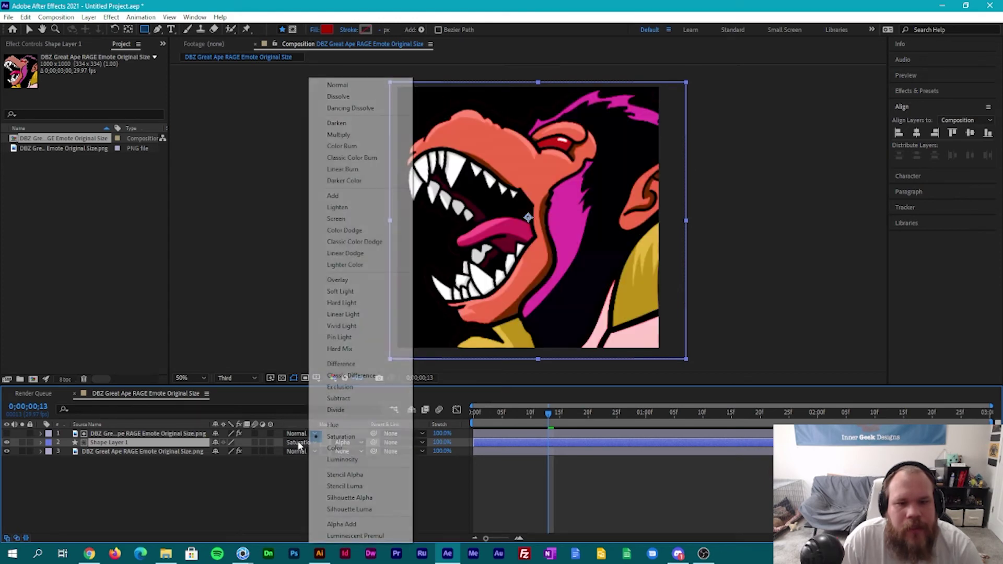
left_click(344, 449)
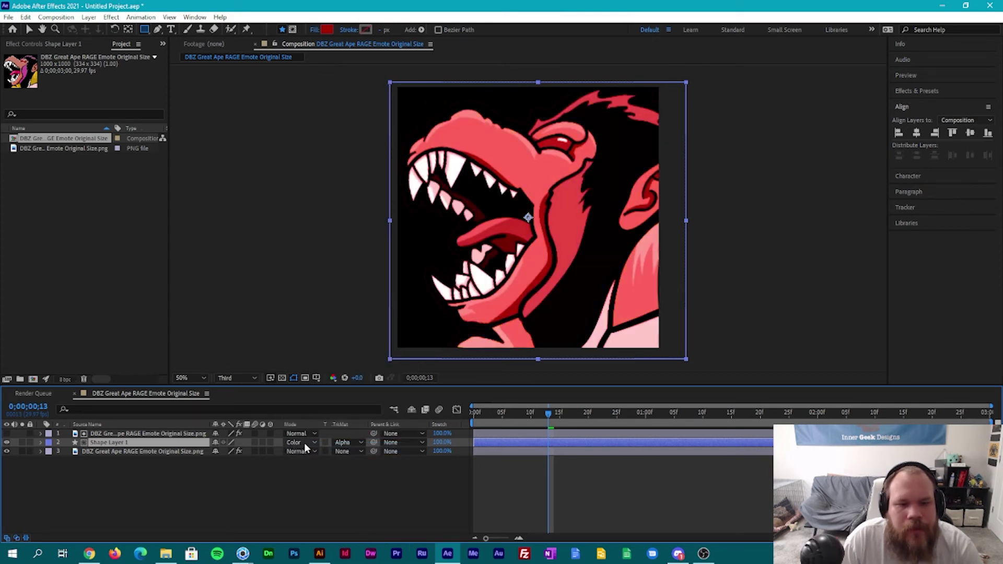
Set the red shape layer to Soft Light at 50% opacity, and toggle its visibility to compare the tint.
left_click(300, 443)
left_click(316, 291)
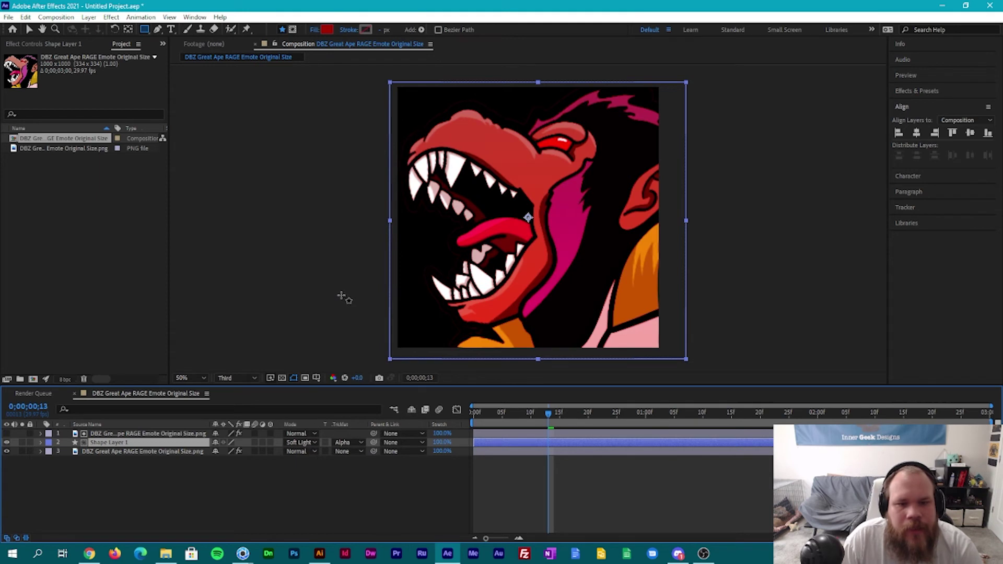
left_click(40, 442)
left_click(51, 469)
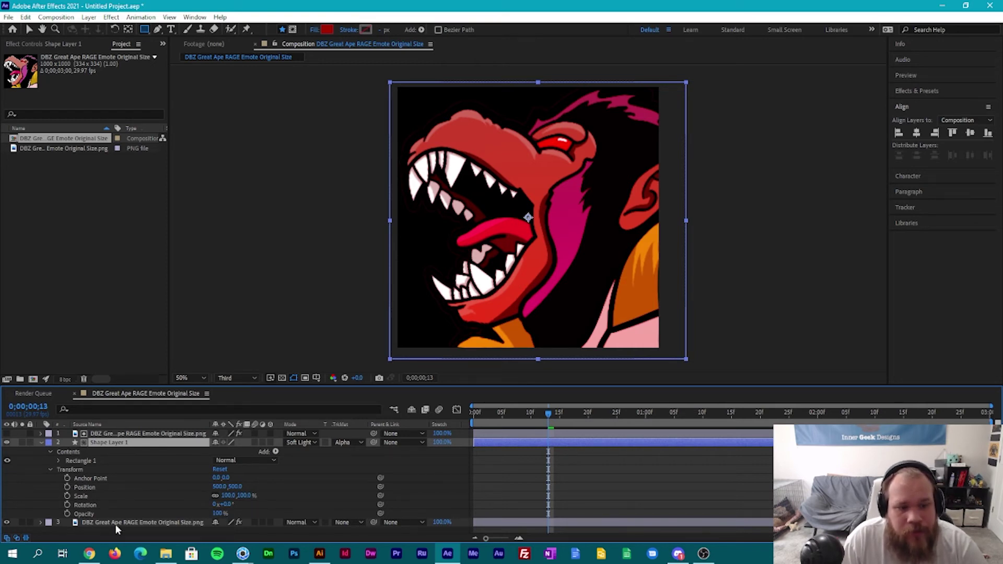
left_click(217, 513)
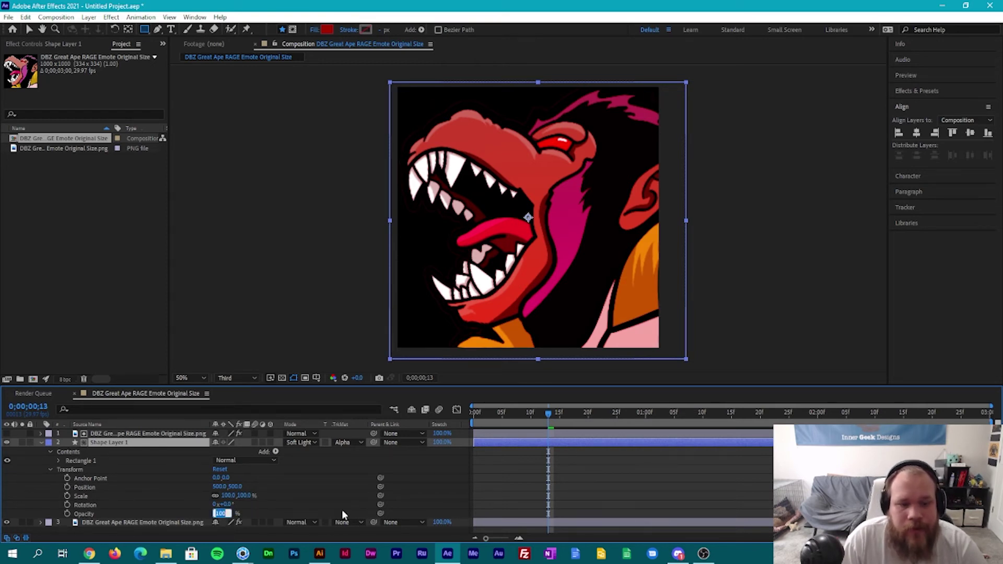
type("50")
key("Return")
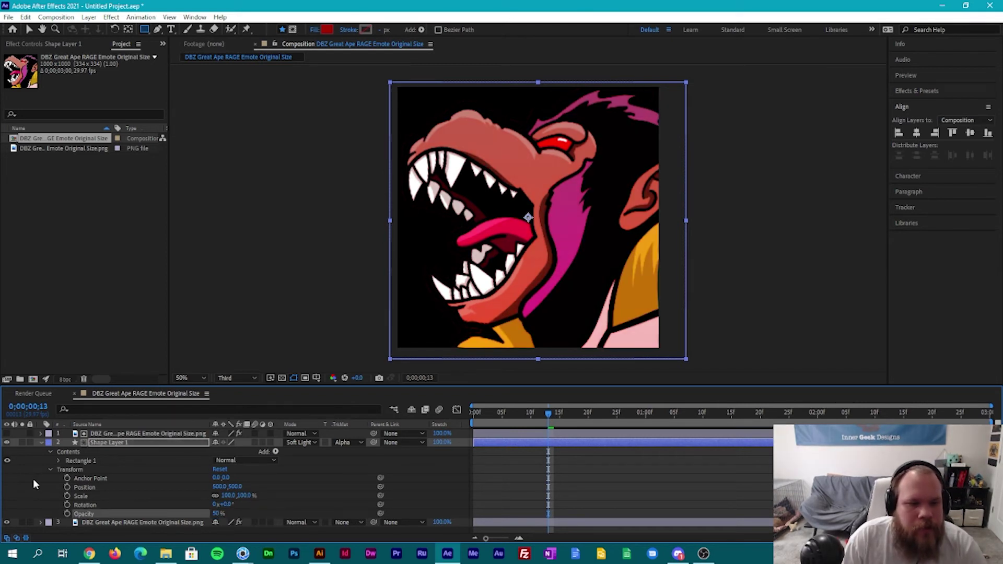
left_click(6, 444)
left_click(6, 444)
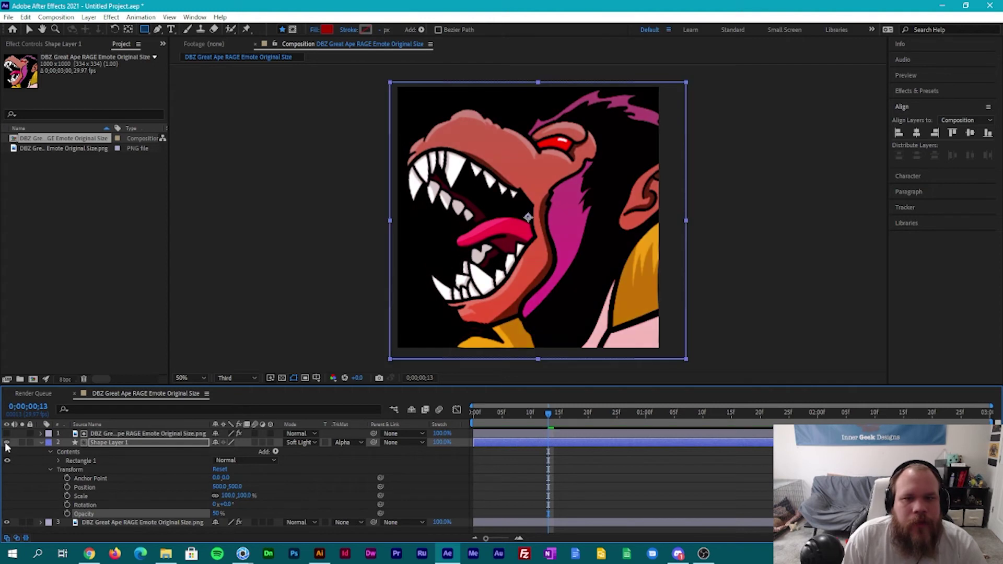
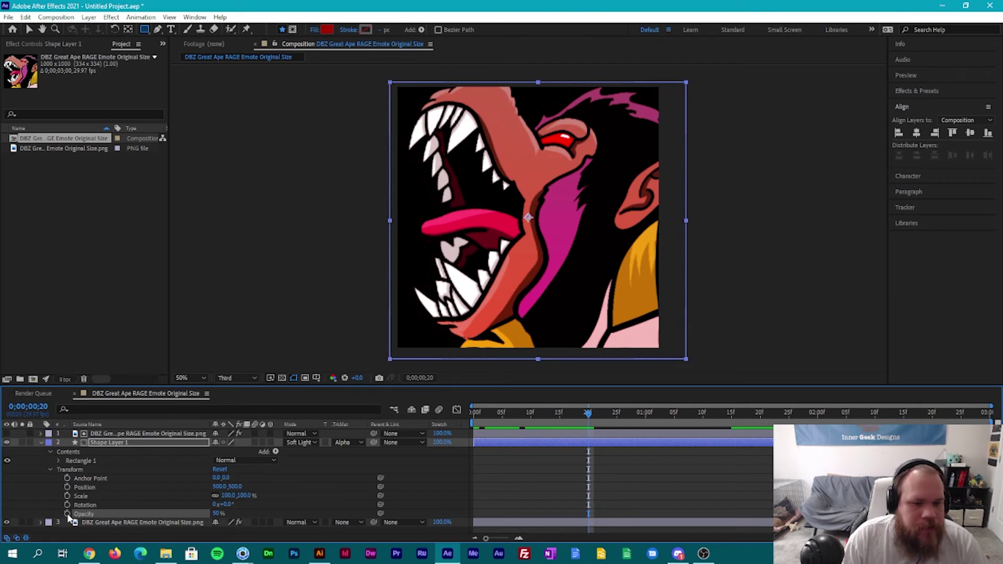
Keyframe the red shape layer's opacity at 50% on 0;00;00;20 and 0% on 0;00;00;15 for a fade-in.
left_click(68, 514)
left_click_drag(589, 422, 559, 427)
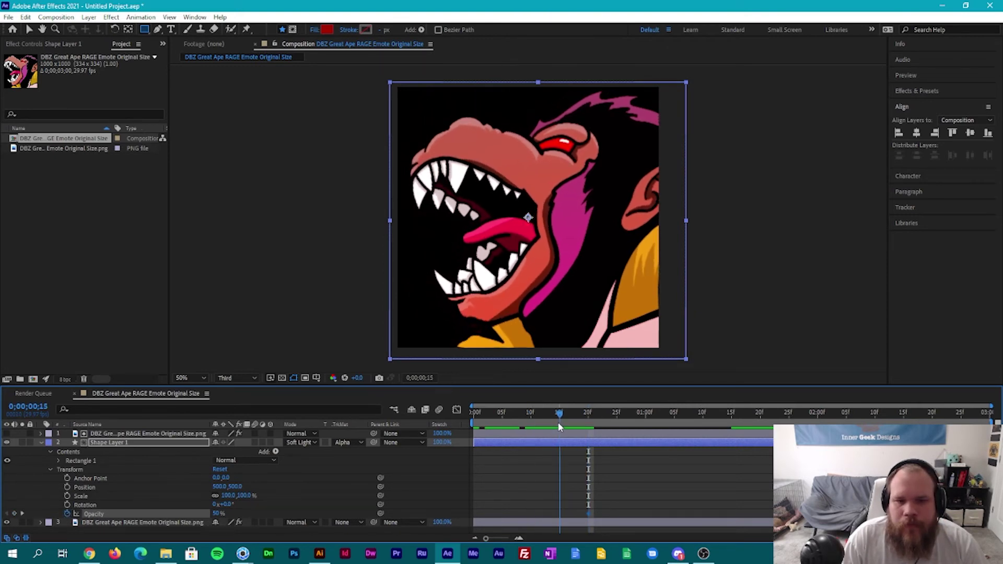
left_click(217, 514)
type("0")
key("Return")
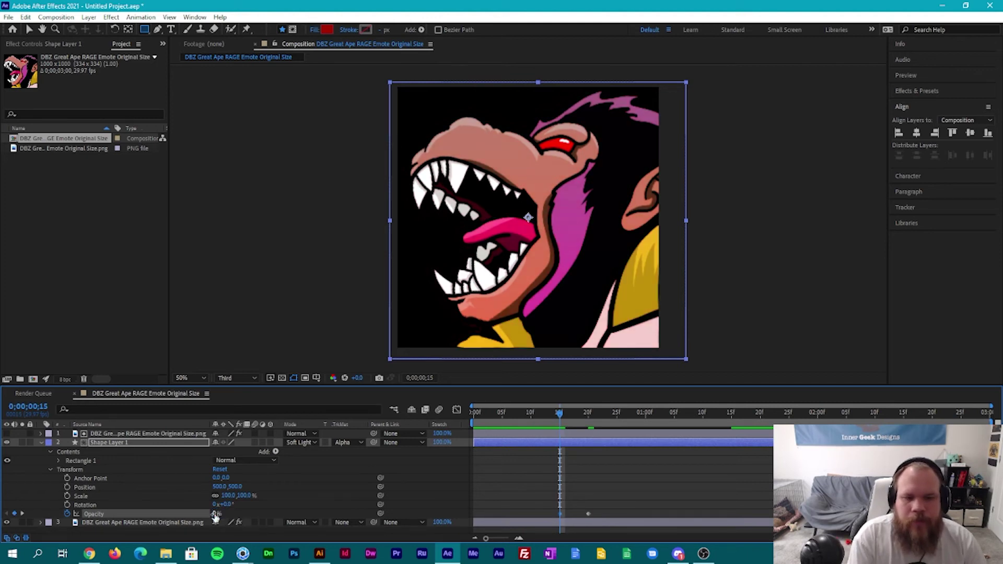
Add an opacity keyframe holding 50% at 0;00;01;15 and set the opacity to 0% at 0;00;01;20 to fade the tint out.
left_click_drag(587, 418, 732, 433)
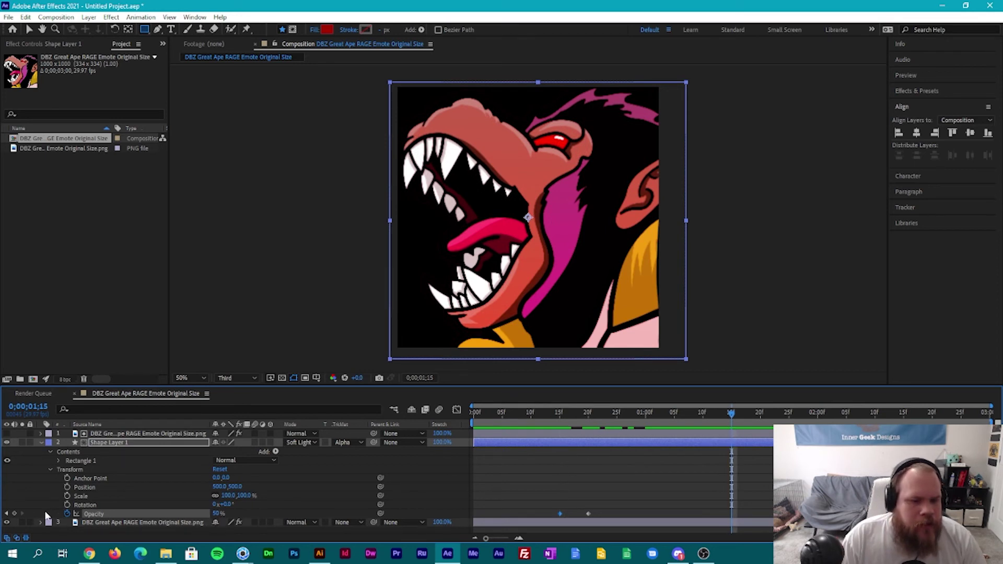
left_click(14, 514)
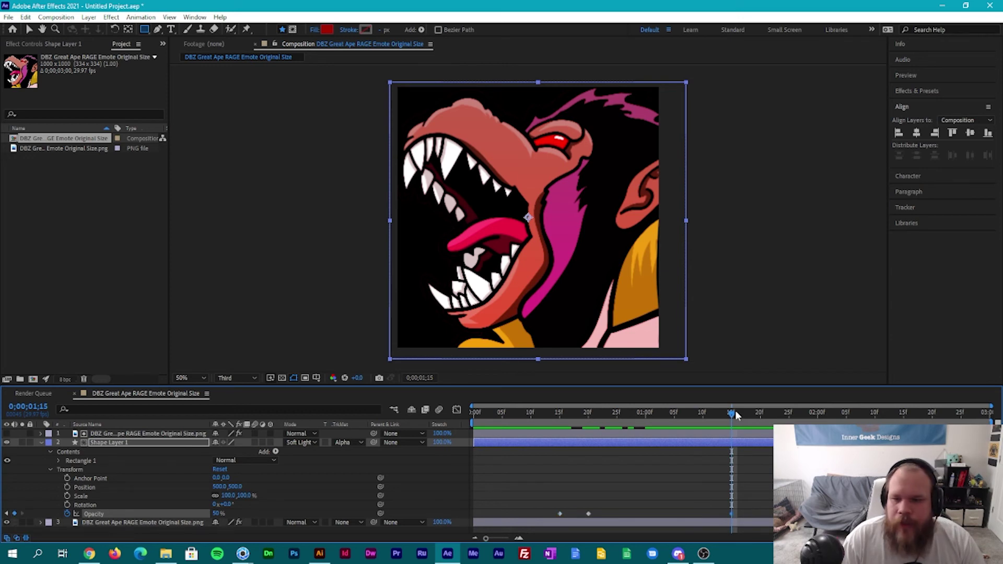
left_click_drag(735, 414, 760, 425)
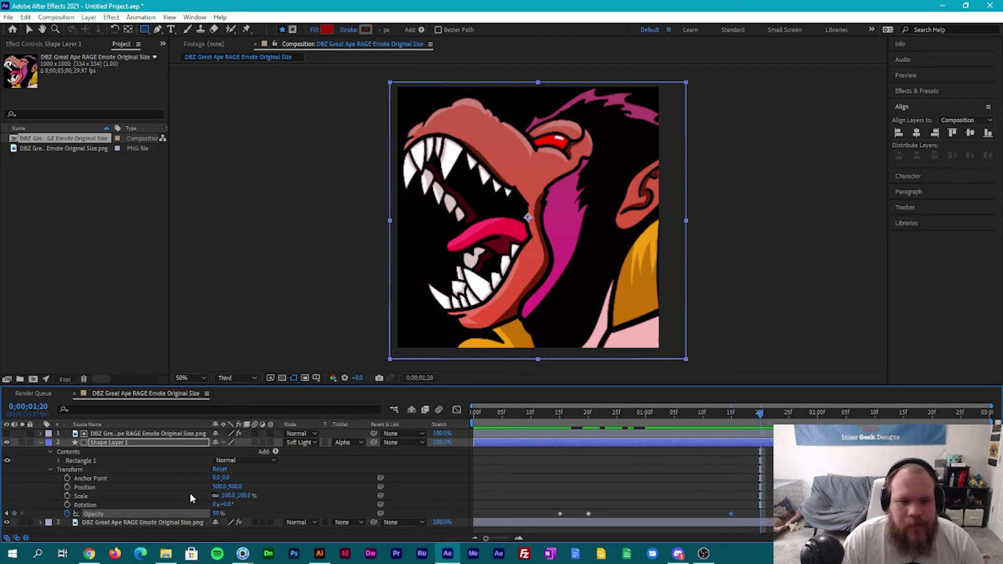
left_click(218, 513)
type("0")
key("Return")
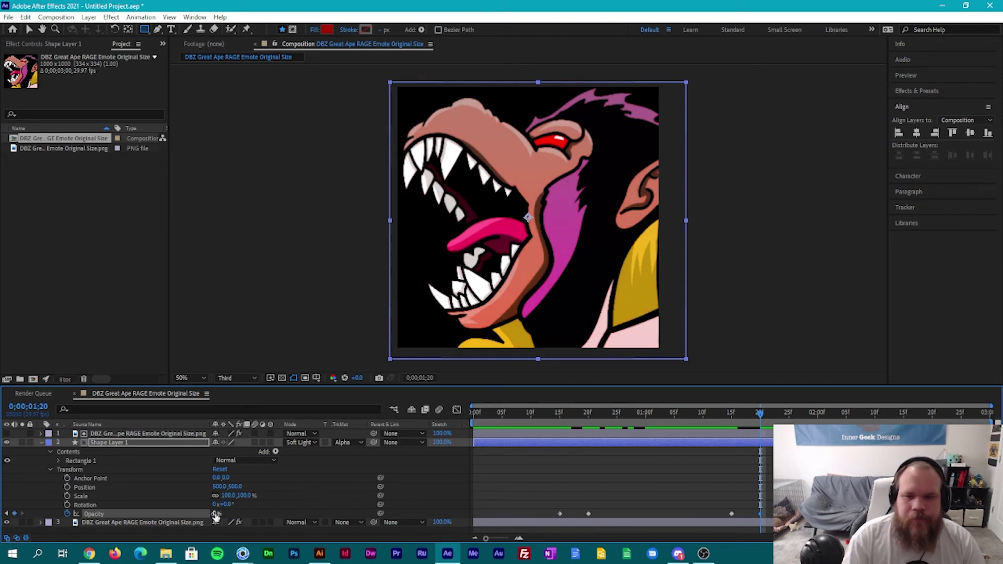
Play back the composition to check how the red tint fades in and out.
left_click(559, 414)
key("space")
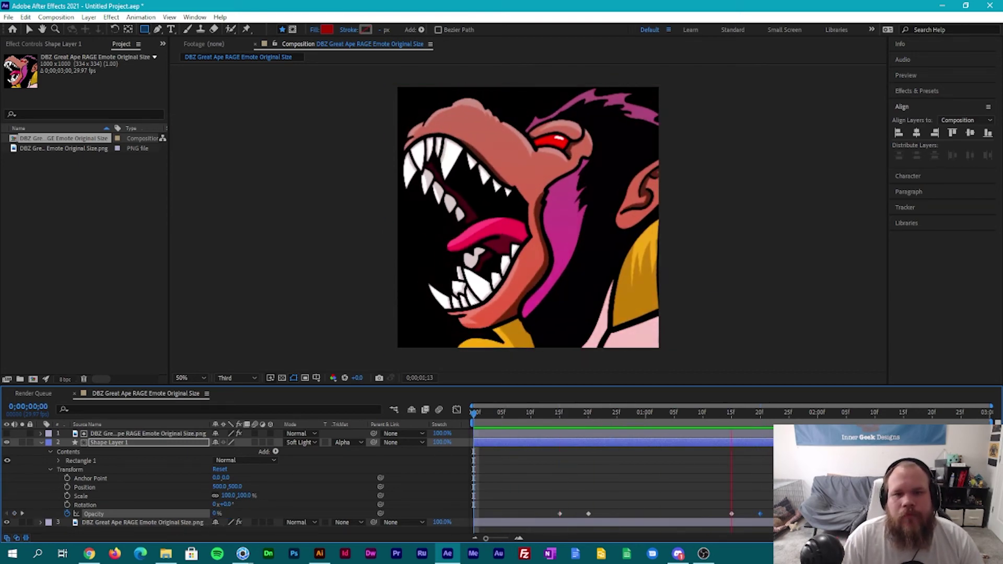
key("space")
Park the playhead at 0;00;01;20 and copy both Position keyframes of the bottom emote layer.
left_click_drag(766, 416, 759, 418)
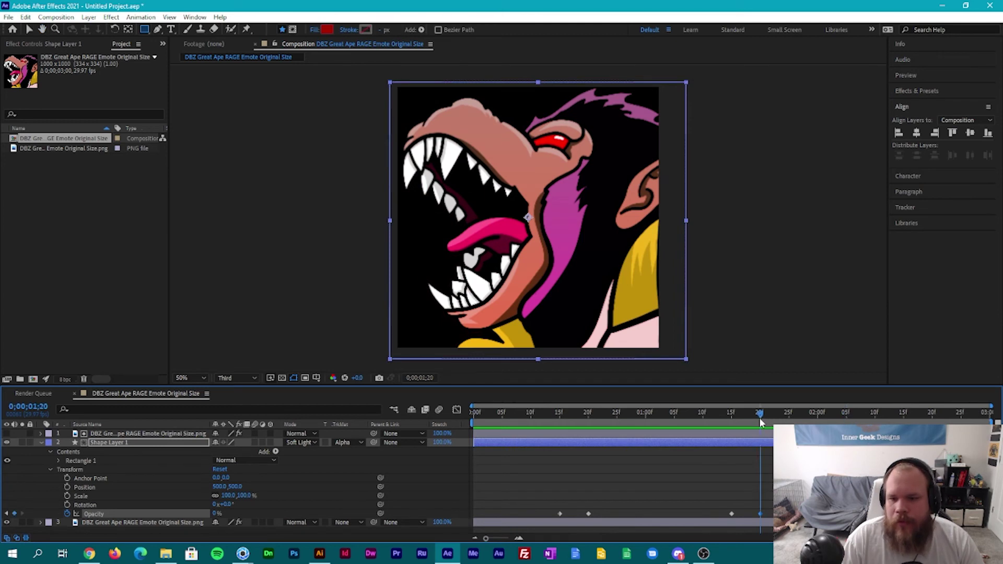
key("F2")
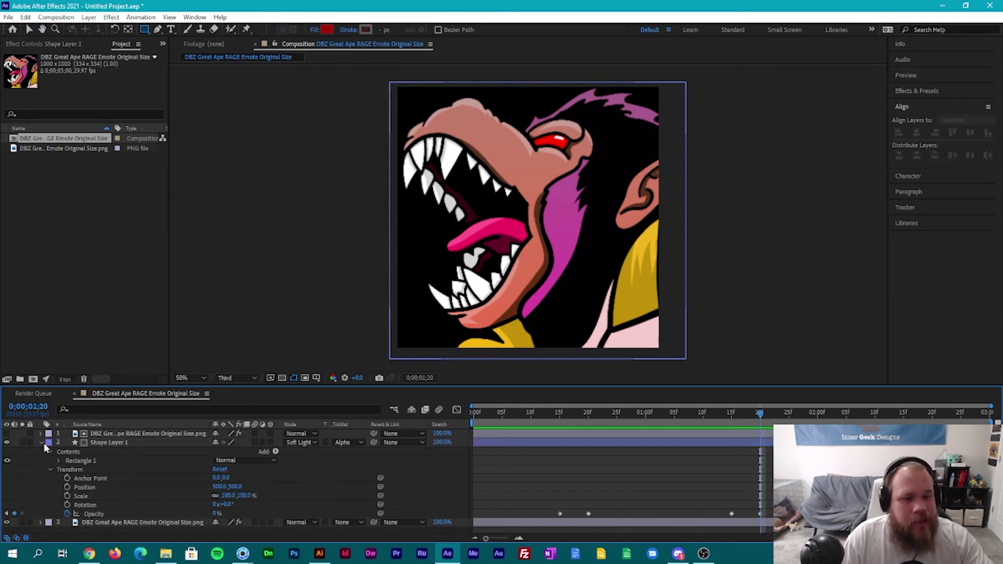
left_click(41, 443)
left_click(47, 453)
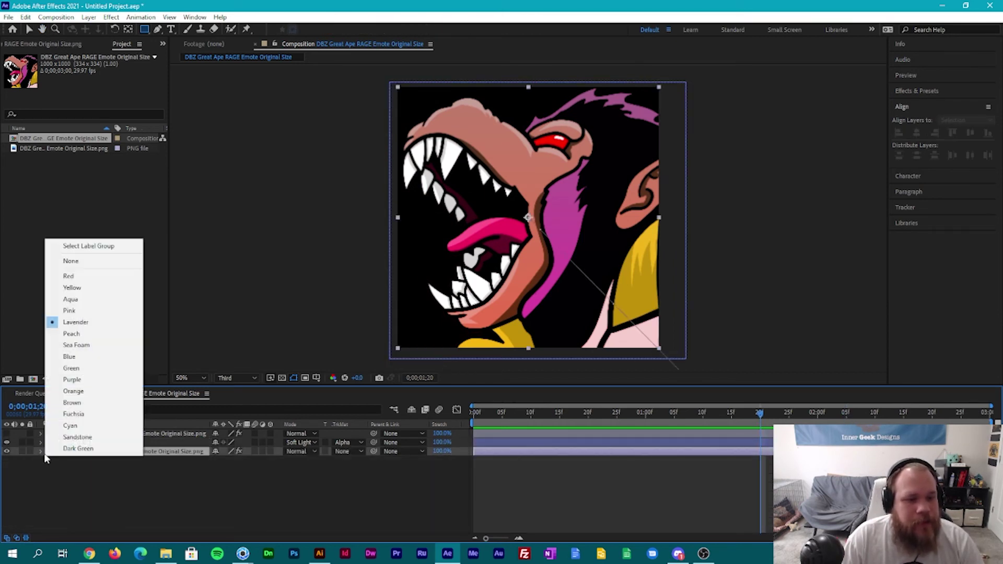
left_click(40, 453)
left_click(40, 451)
left_click(50, 469)
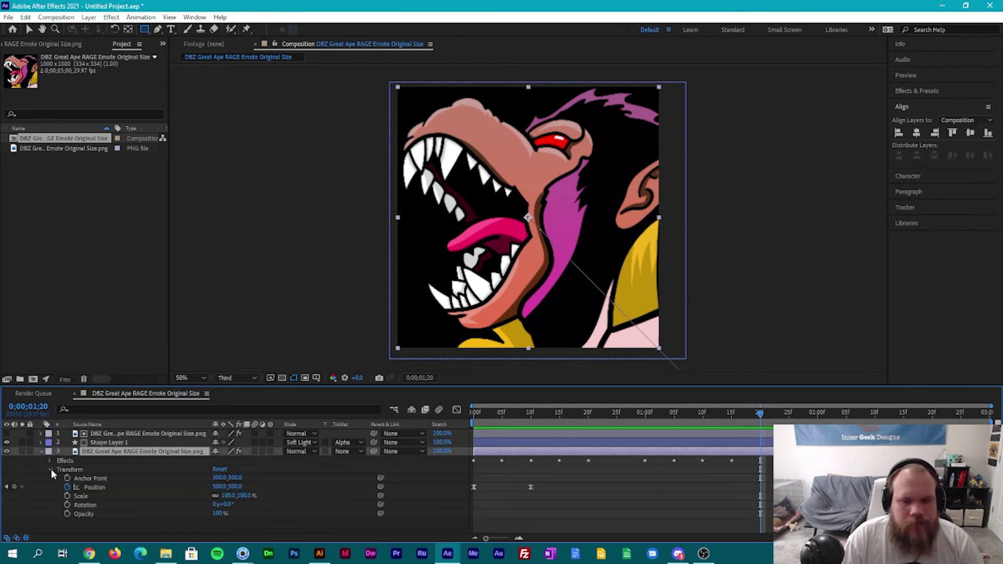
left_click_drag(555, 484, 472, 491)
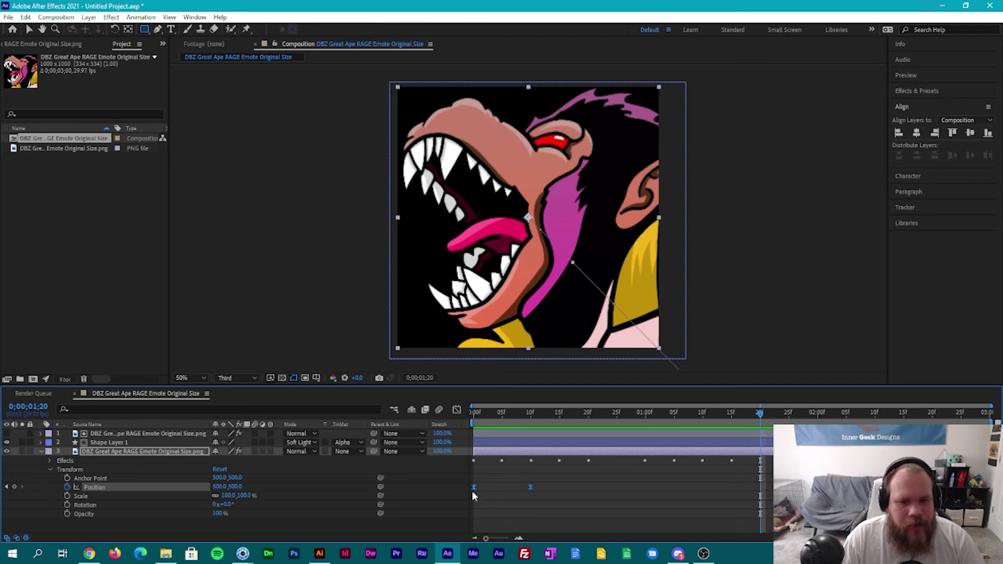
right_click(530, 488)
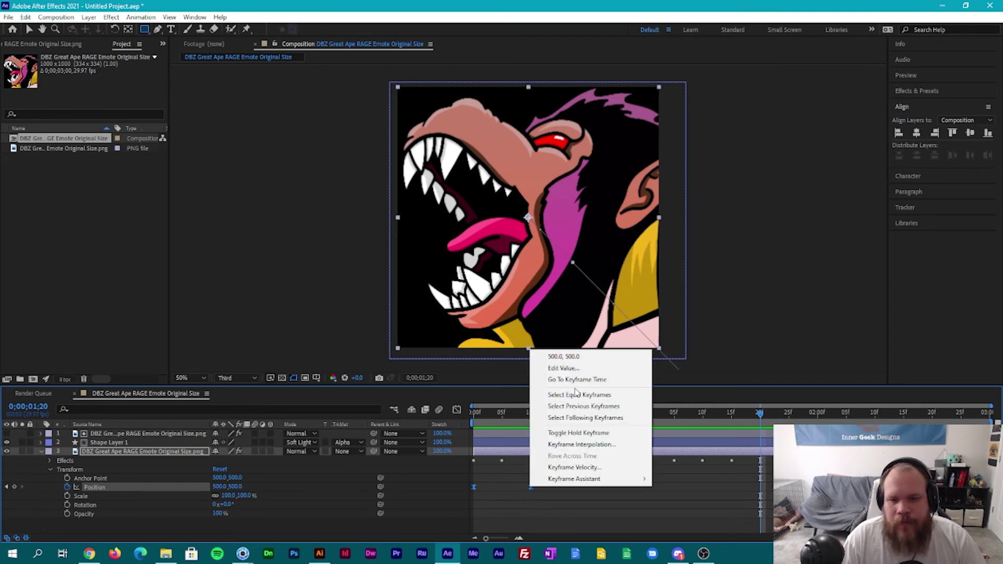
left_click(26, 18)
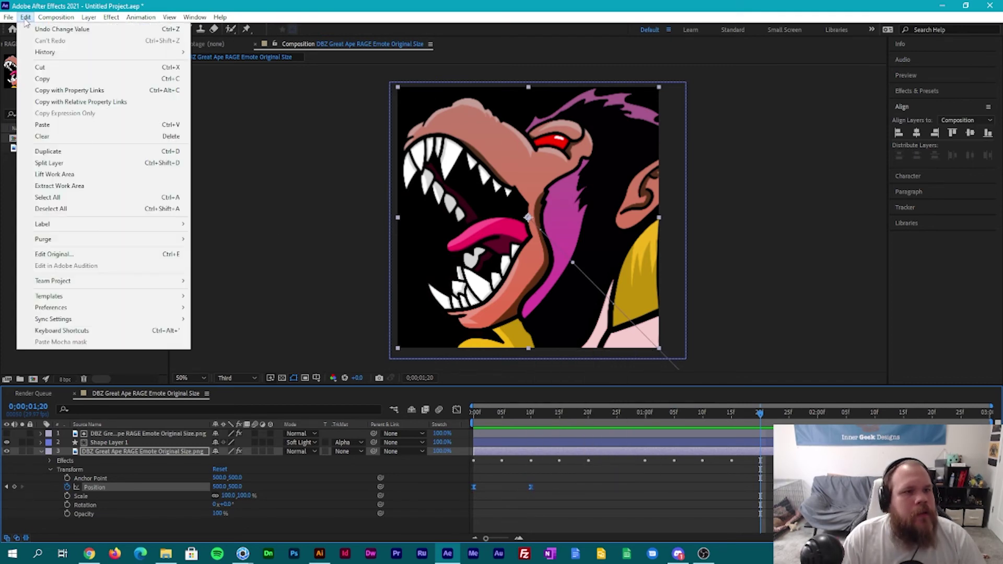
left_click(43, 79)
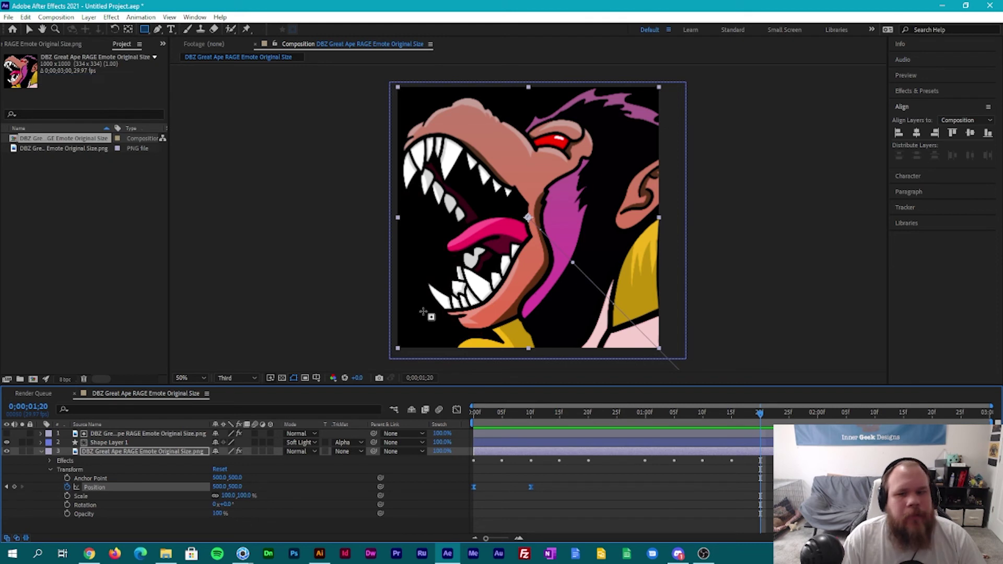
Paste the copied Position keyframes onto the bottom emote layer at 0;00;01;20.
left_click(761, 488)
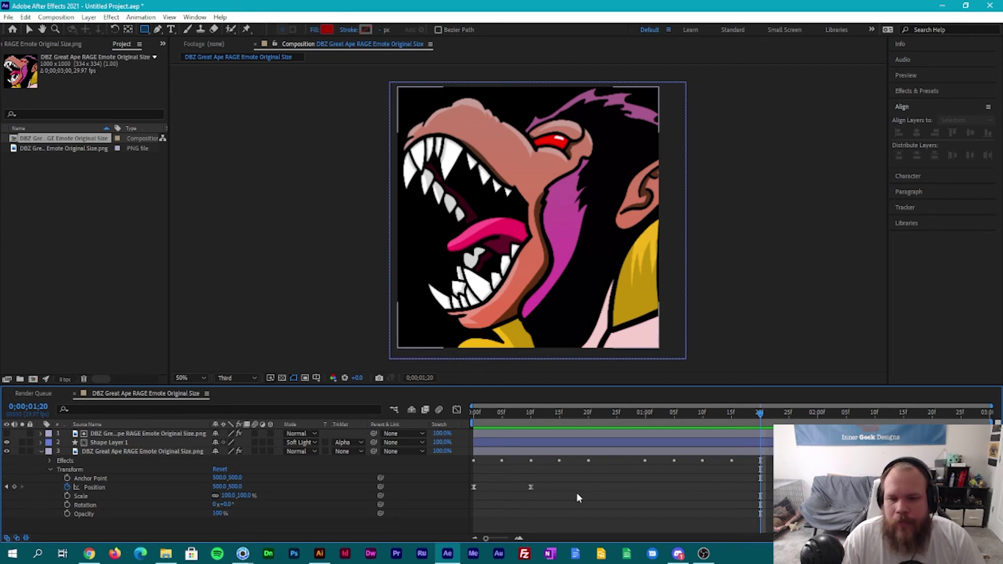
left_click_drag(566, 497, 464, 491)
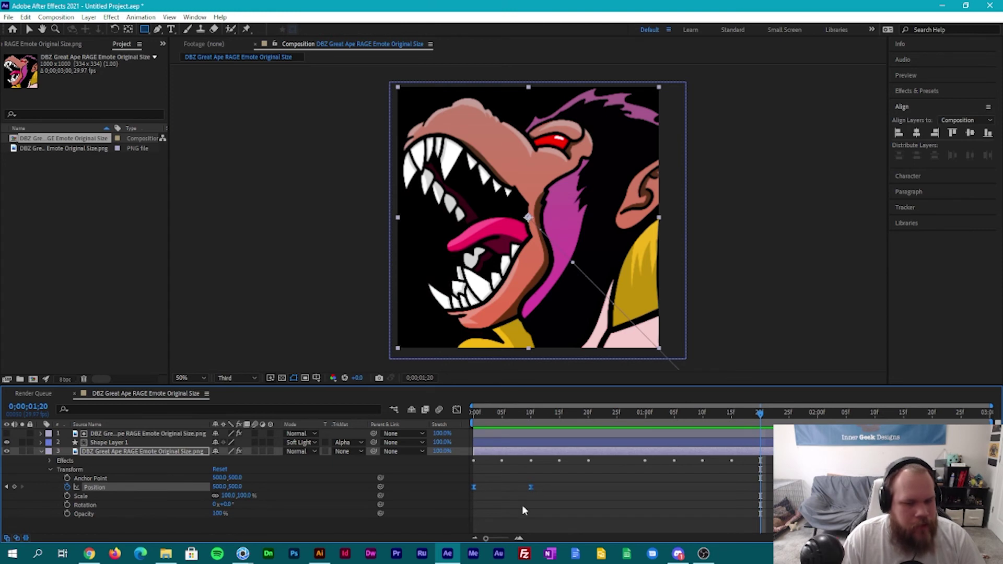
left_click(119, 453)
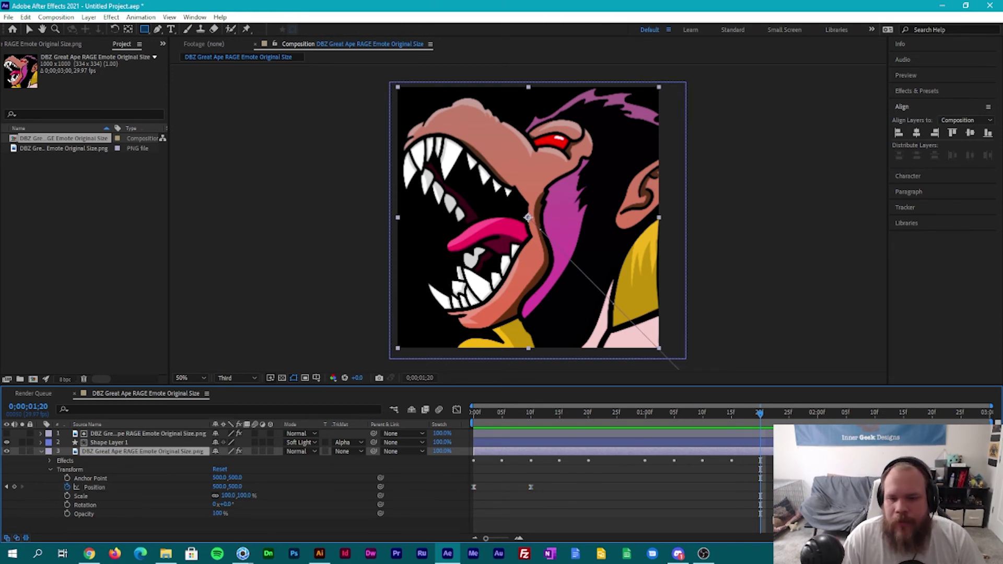
left_click_drag(397, 90, 664, 361)
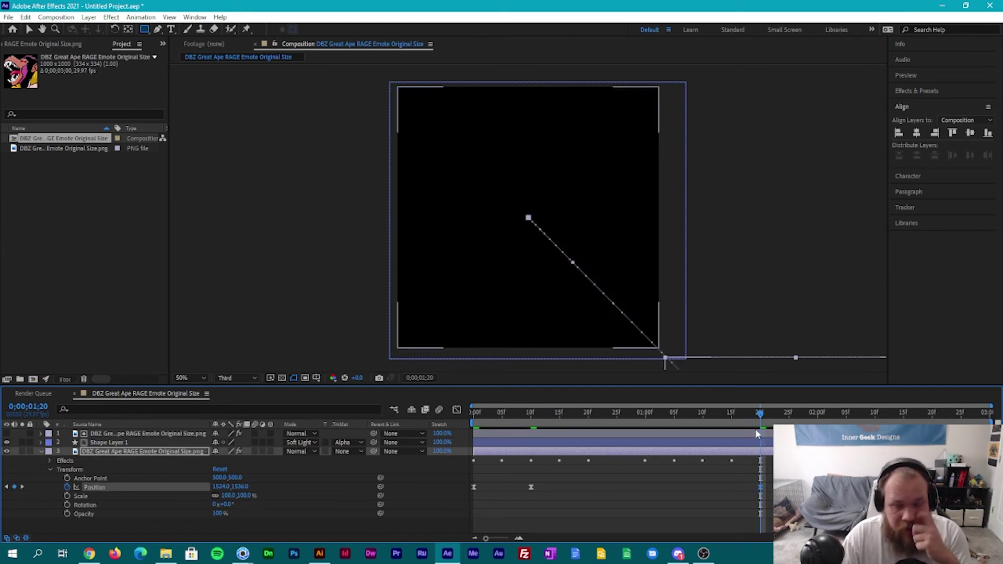
Time-reverse the pasted Position keyframes so the emote slides back out toward the lower-right corner.
mouse_move(760, 422)
left_mouse_down()
mouse_move(823, 423)
mouse_move(732, 425)
mouse_move(761, 437)
left_mouse_up()
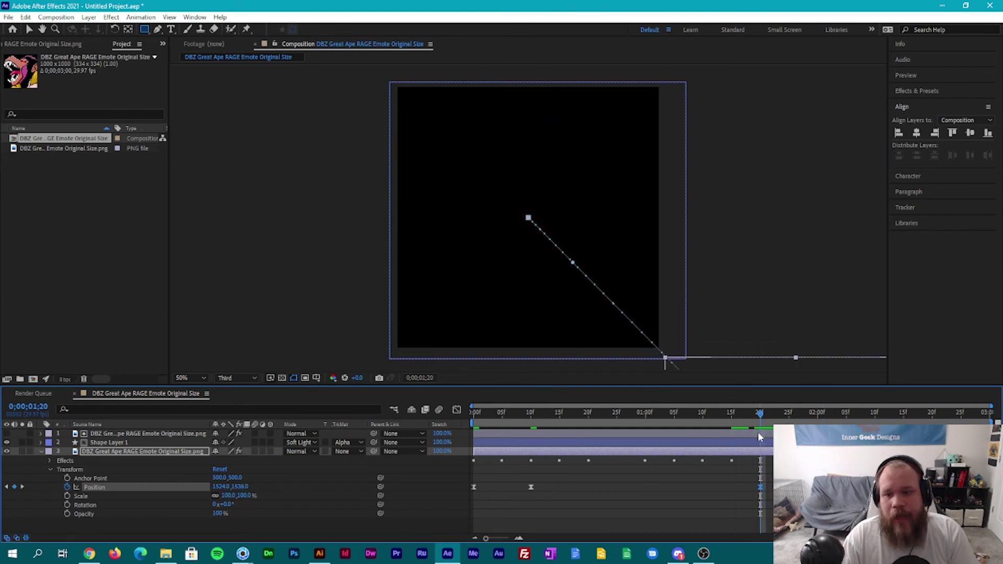
right_click(818, 357)
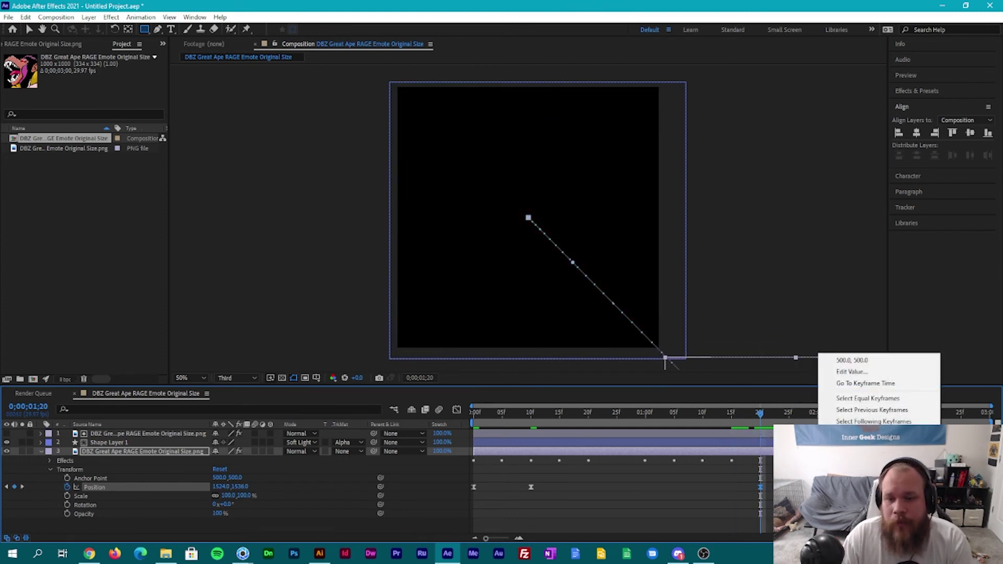
mouse_move(862, 483)
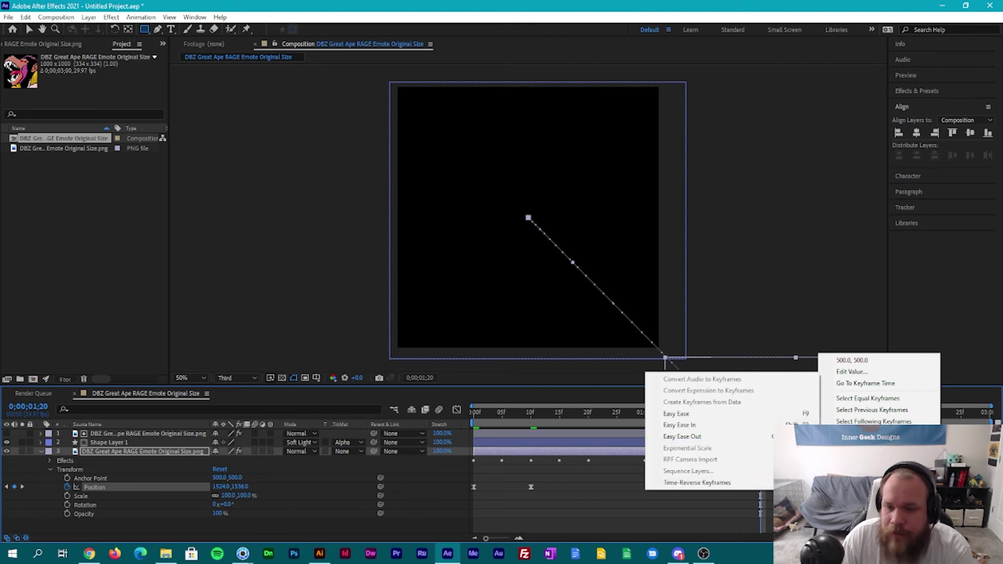
left_click(754, 485)
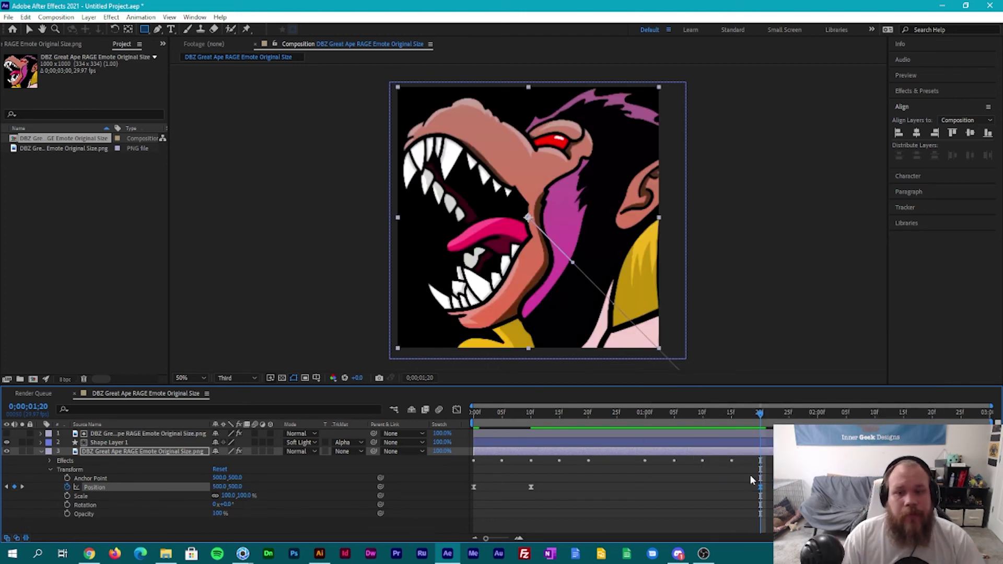
Play back the animation from the first frame to check the slide-in, tint fade and slide-out.
key("space")
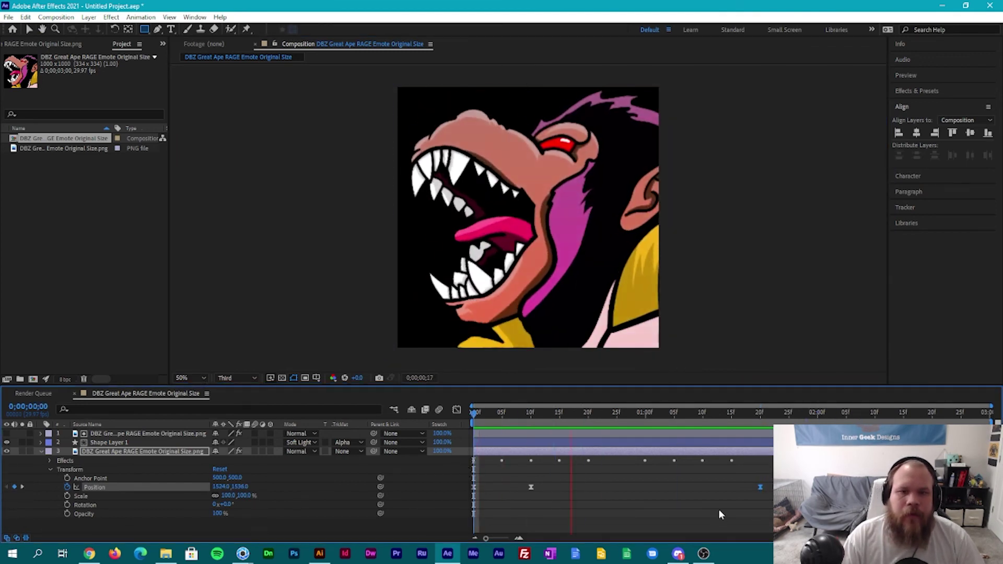
key("space")
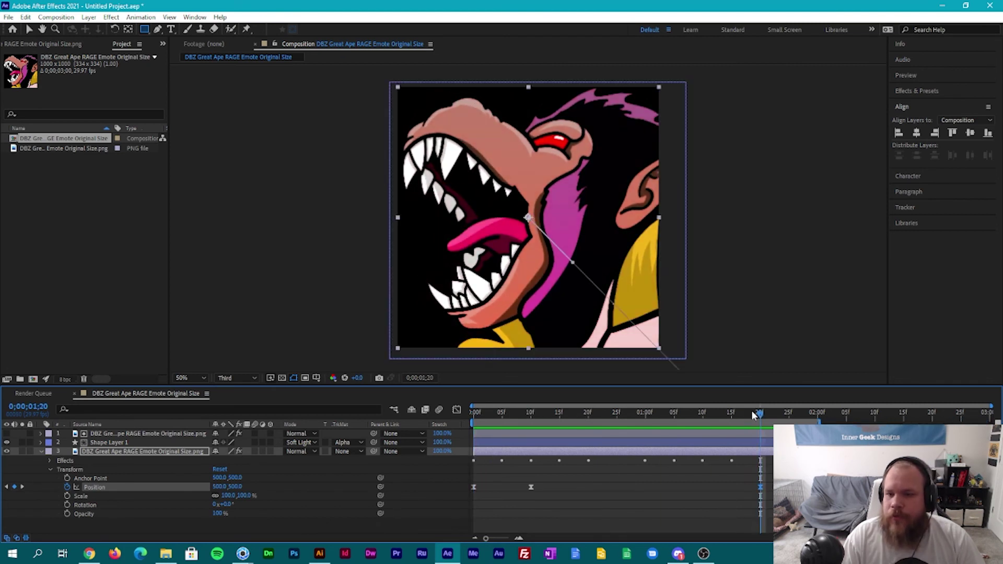
left_click(757, 316)
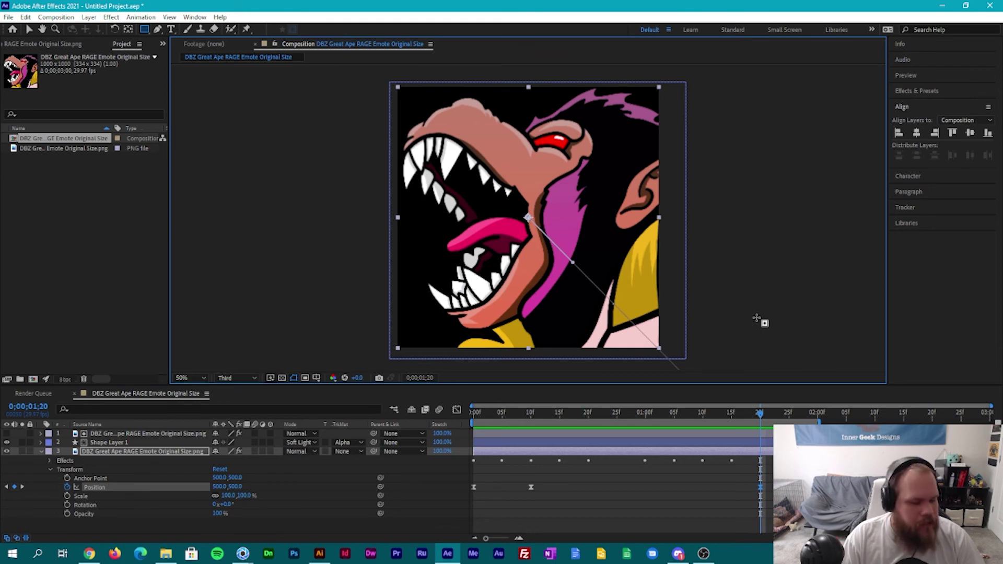
key("v")
left_click_drag(760, 413, 427, 412)
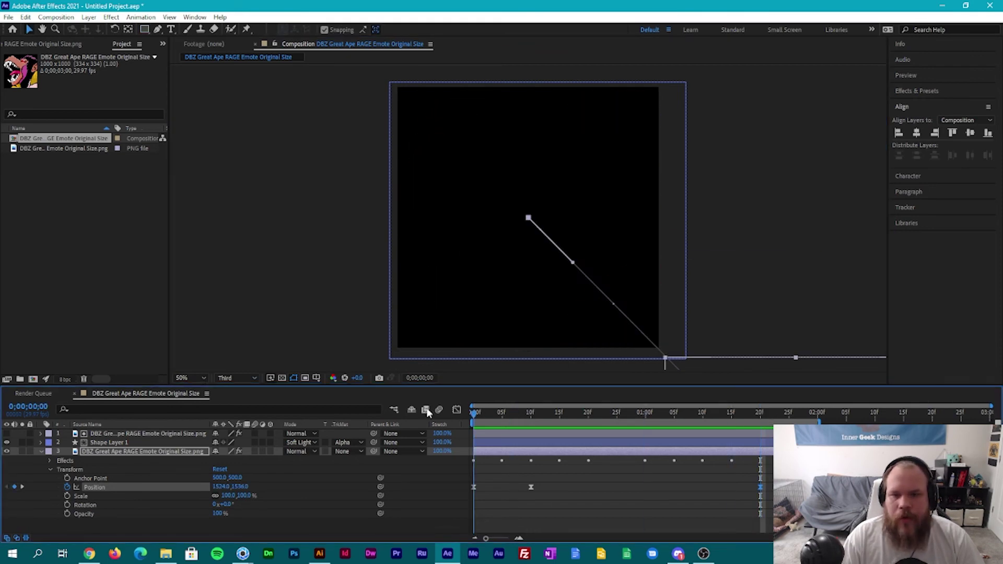
key("space")
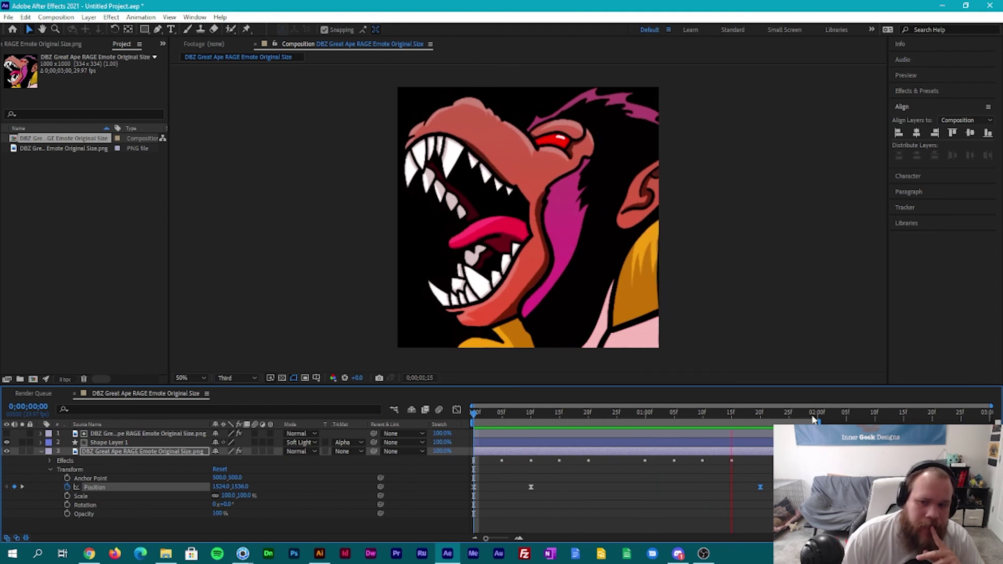
key("space")
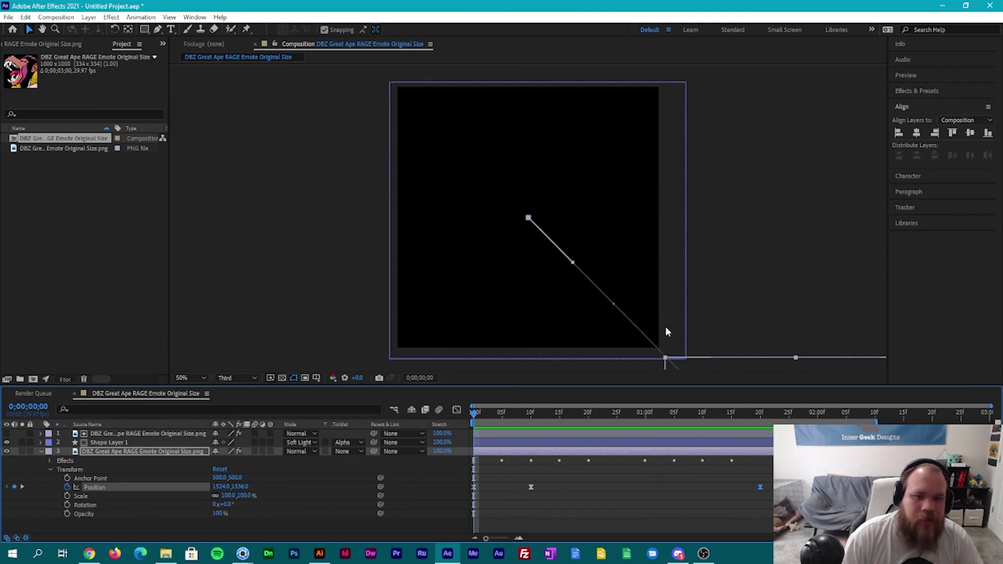
left_click(272, 309)
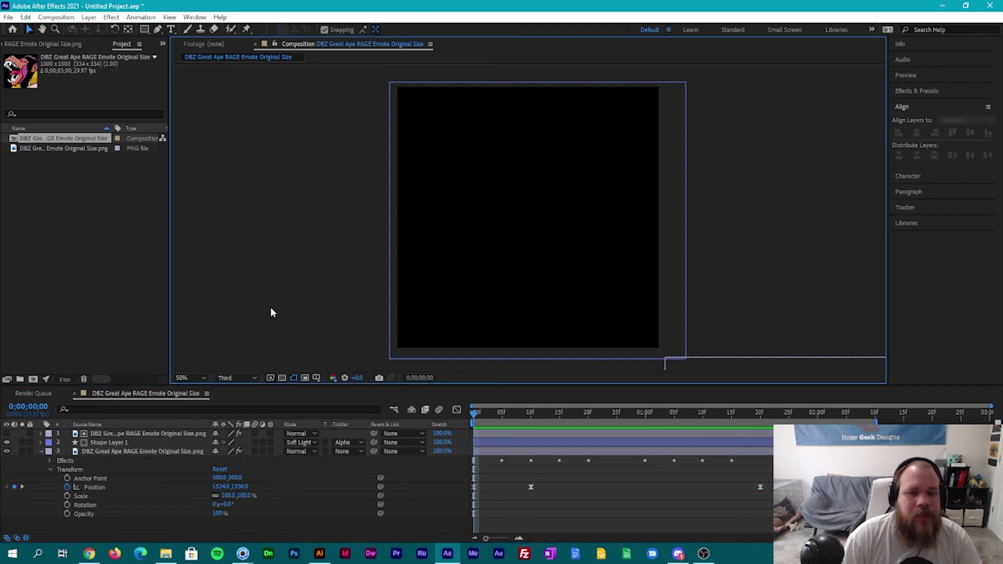
key("space")
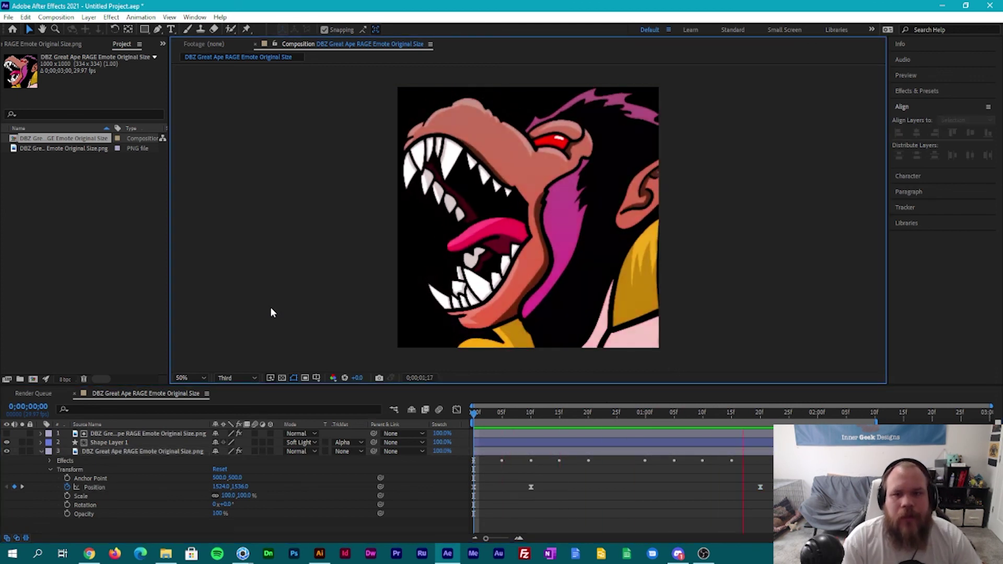